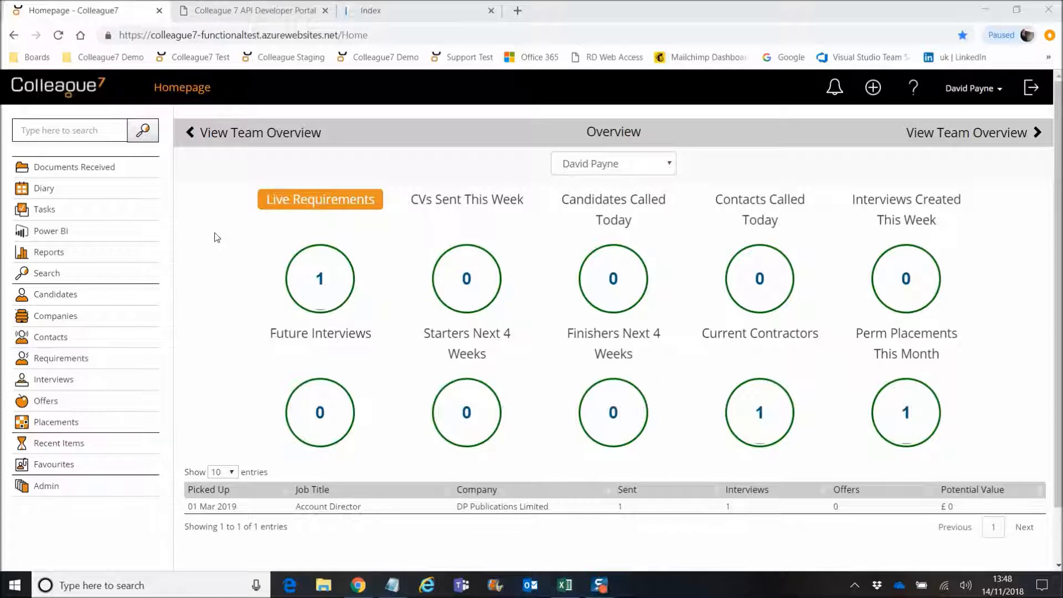
Step: Switch to the Colleague 7 API Developer Portal and open the Colleague 7 Open API documentation
click(255, 10)
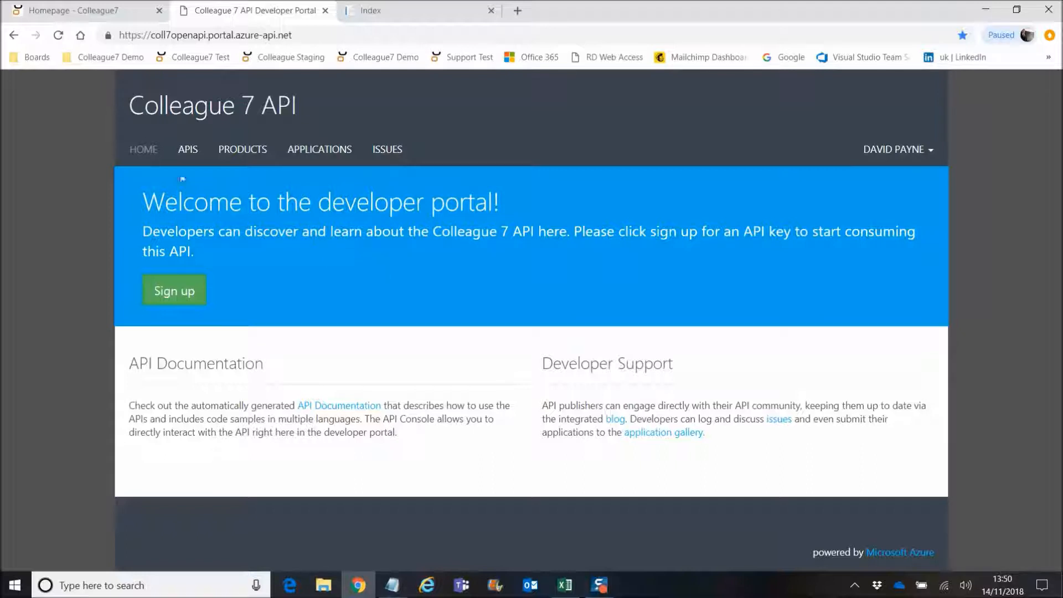
click(188, 149)
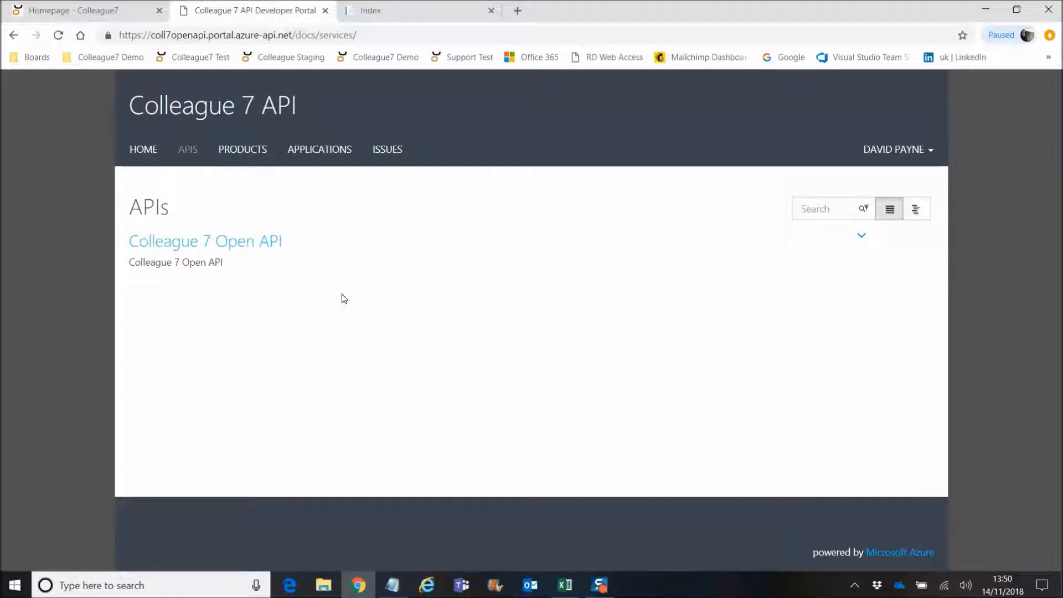
click(233, 250)
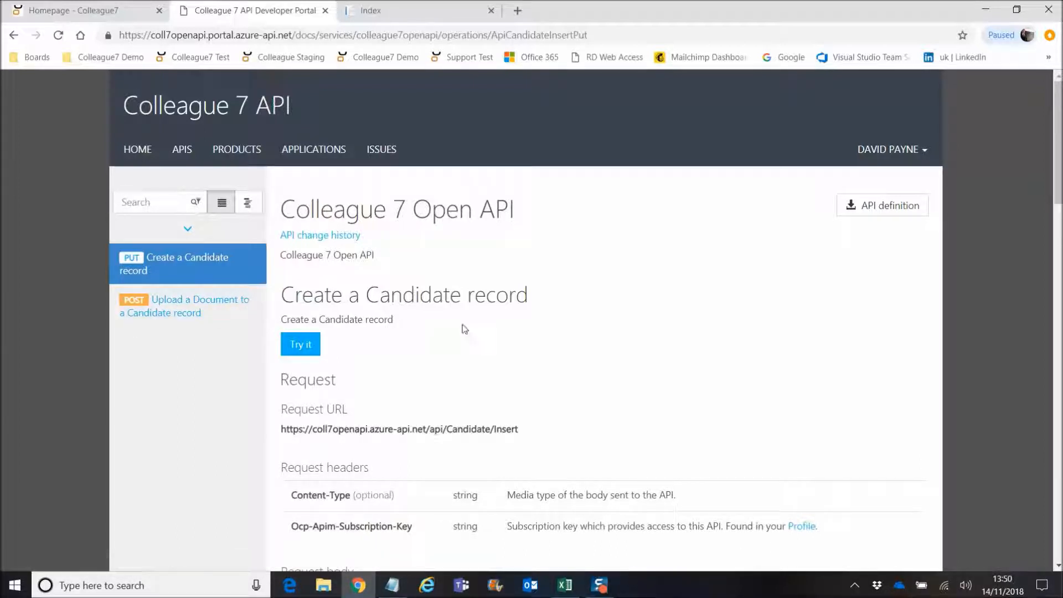
Step: View the schema and sample of the request body for creating a candidate record
drag(1060, 182, 1059, 290)
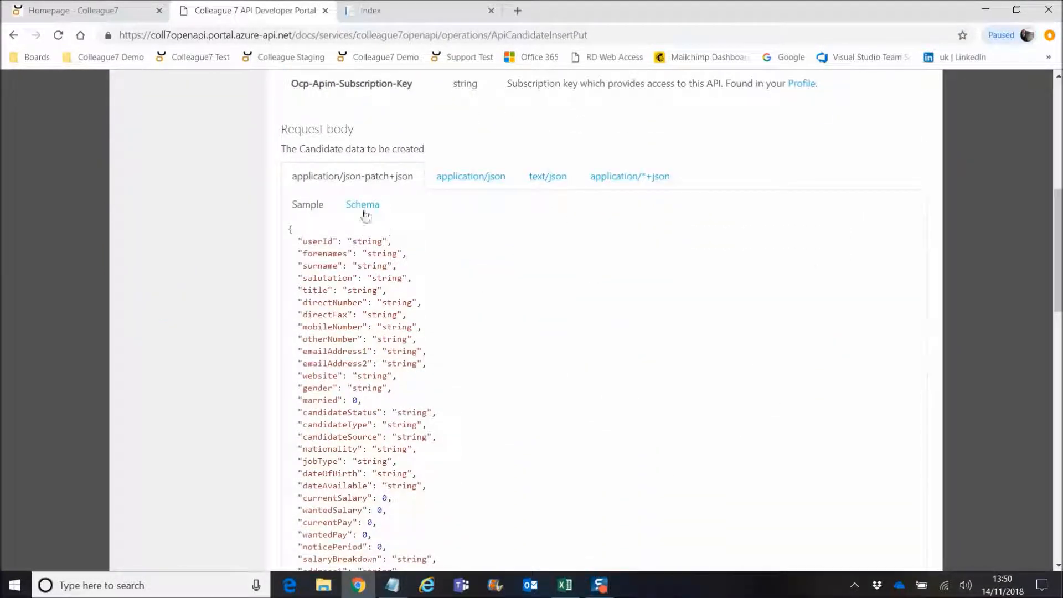
click(365, 210)
click(308, 209)
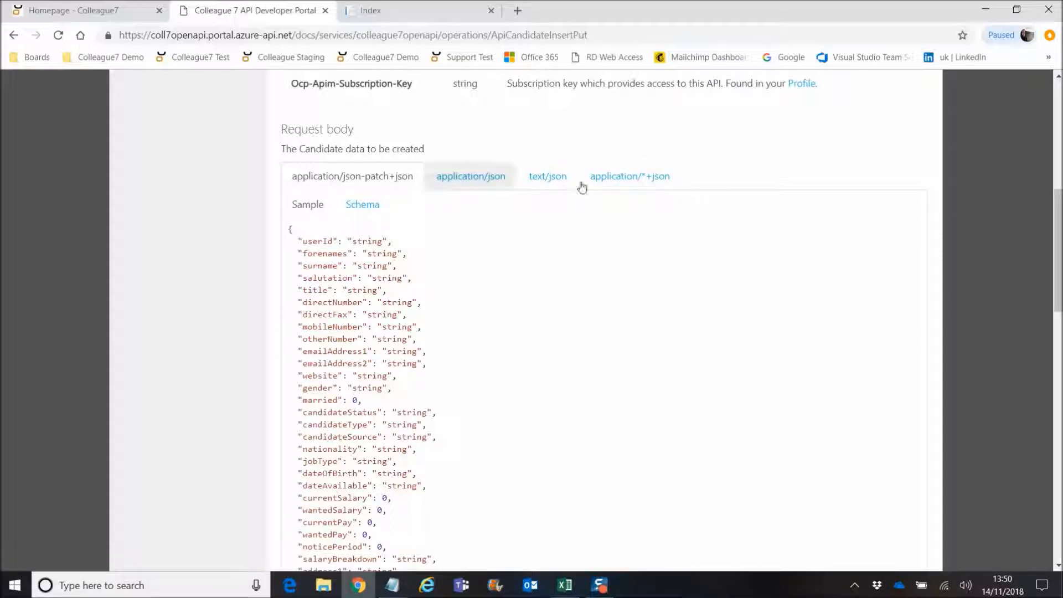
Step: Examine the C# and Curl code samples for the Create a Candidate record operation
drag(1057, 215, 1057, 486)
click(338, 317)
scroll(316, 362, down, 5)
scroll(348, 410, up, 5)
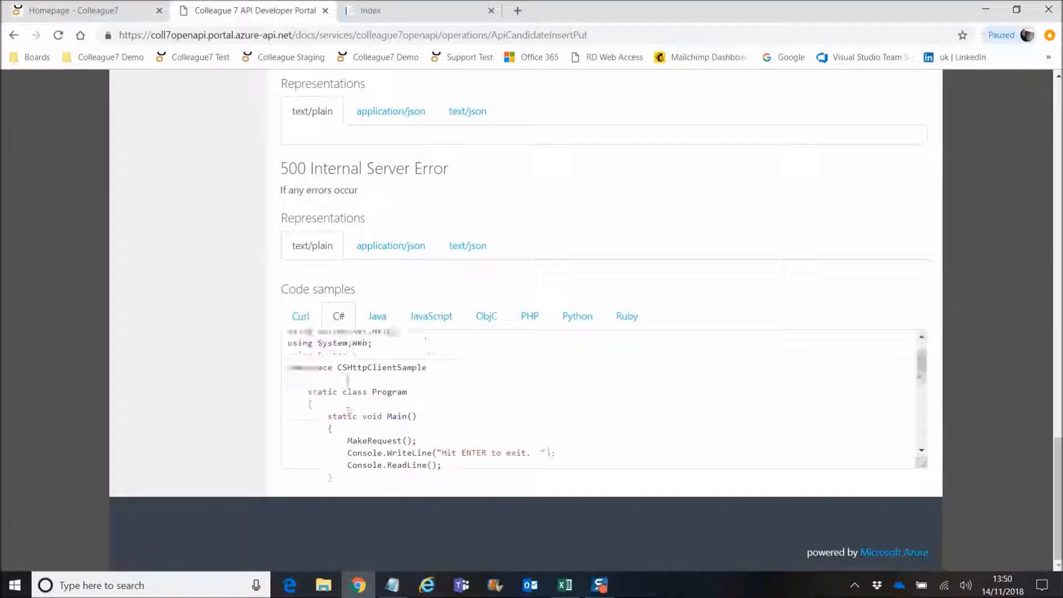
click(301, 316)
drag(1057, 470, 1046, 108)
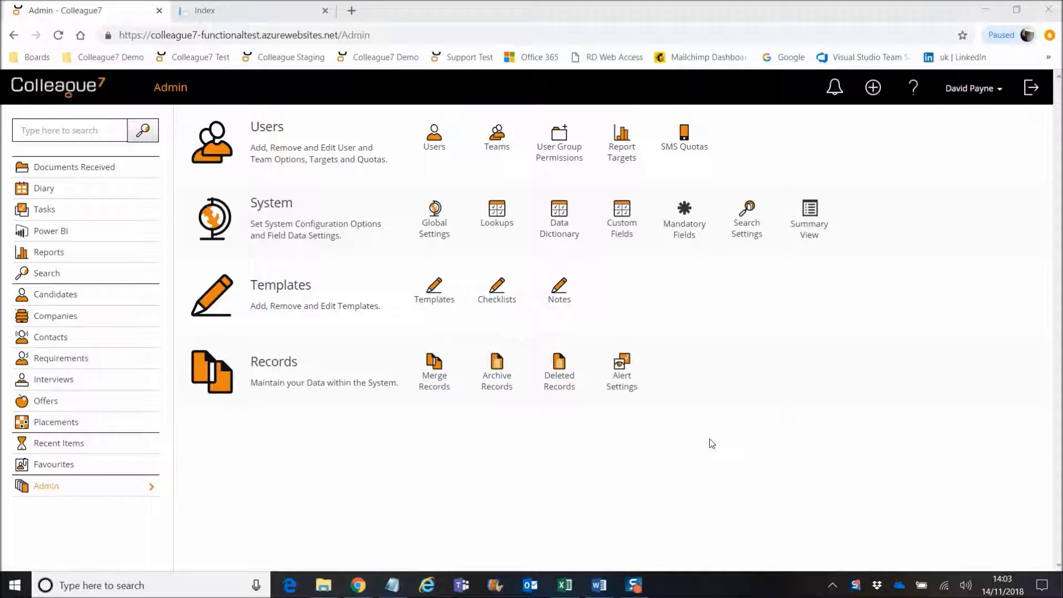
Step: Open the Templates maintenance page from the Colleague 7 administration area
click(434, 299)
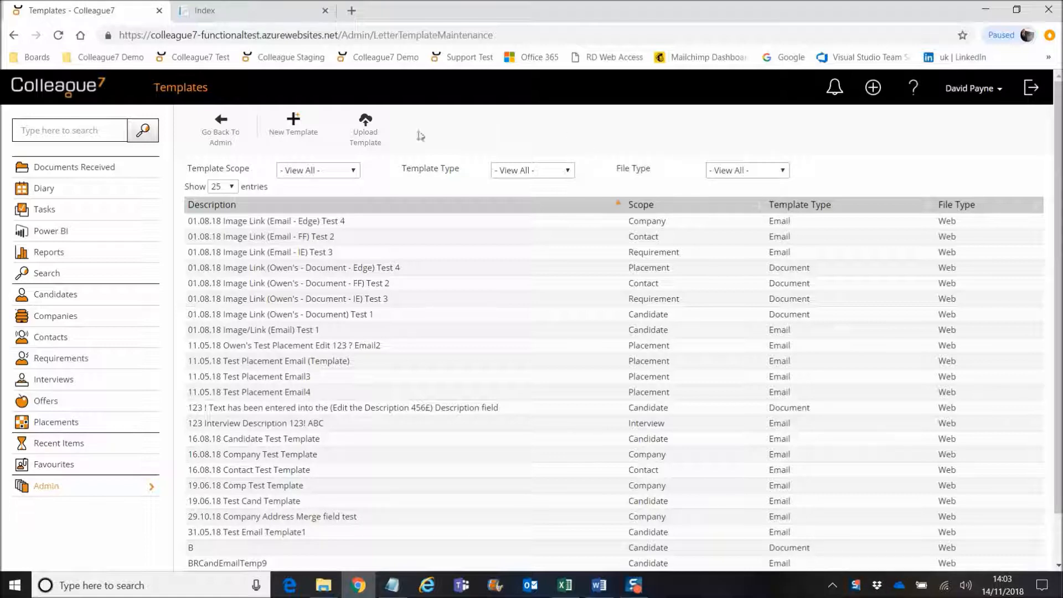
click(296, 134)
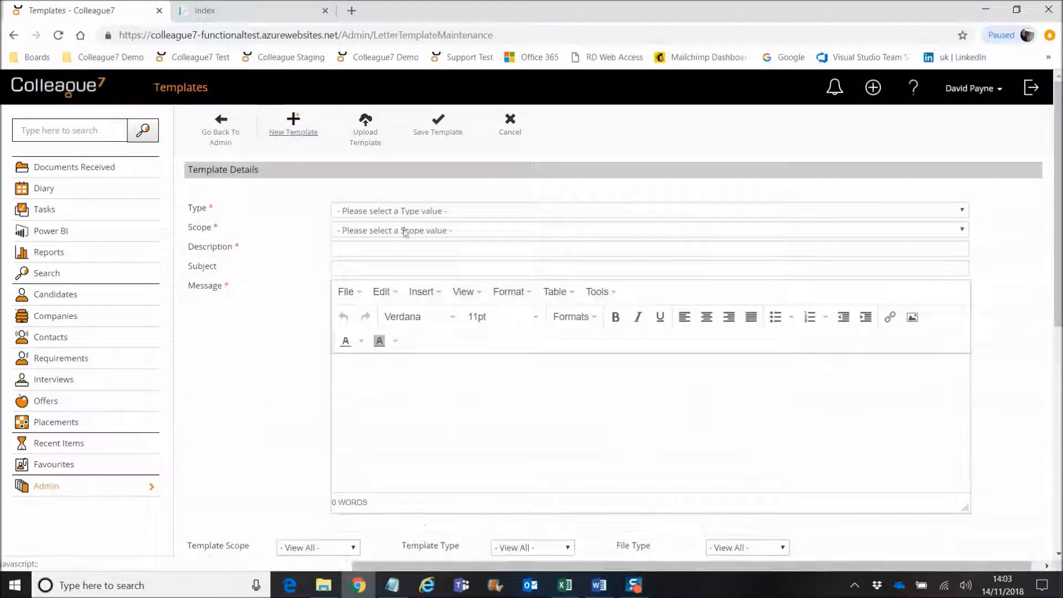
click(456, 371)
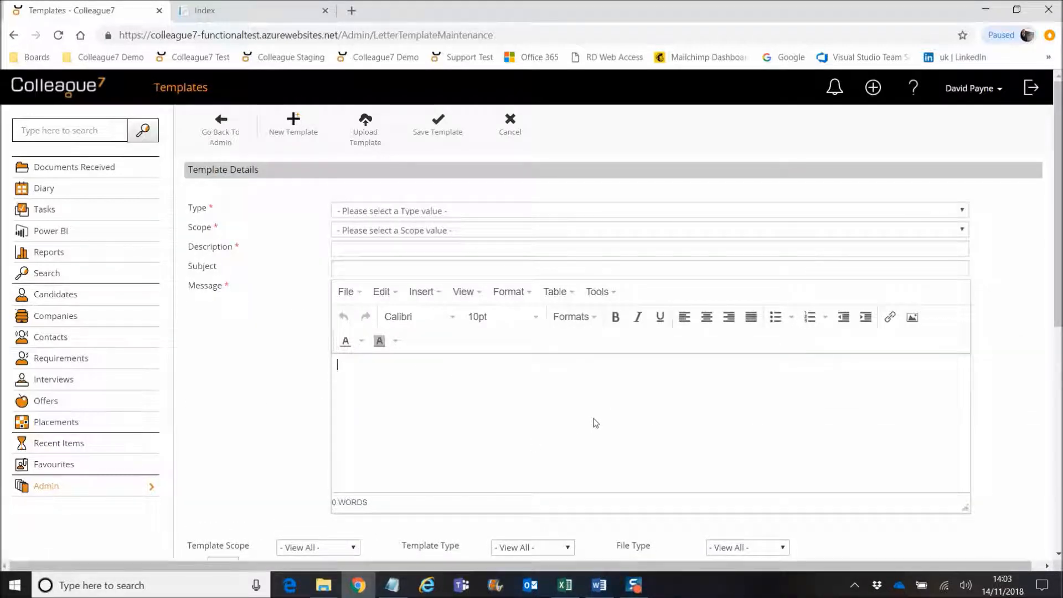
scroll(1035, 332, down, 3)
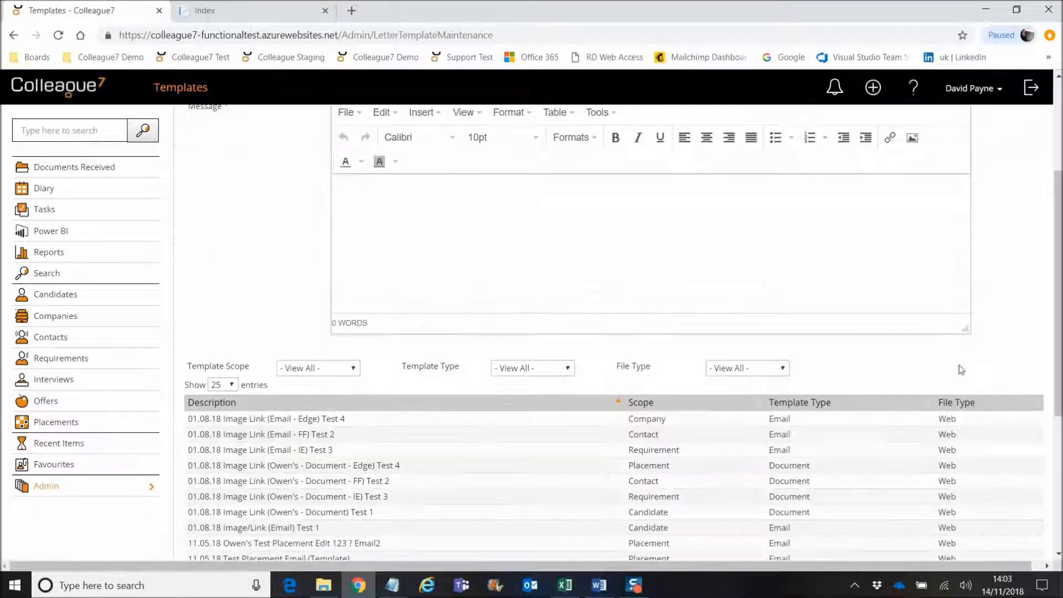
drag(965, 328, 962, 425)
drag(1060, 295, 1060, 206)
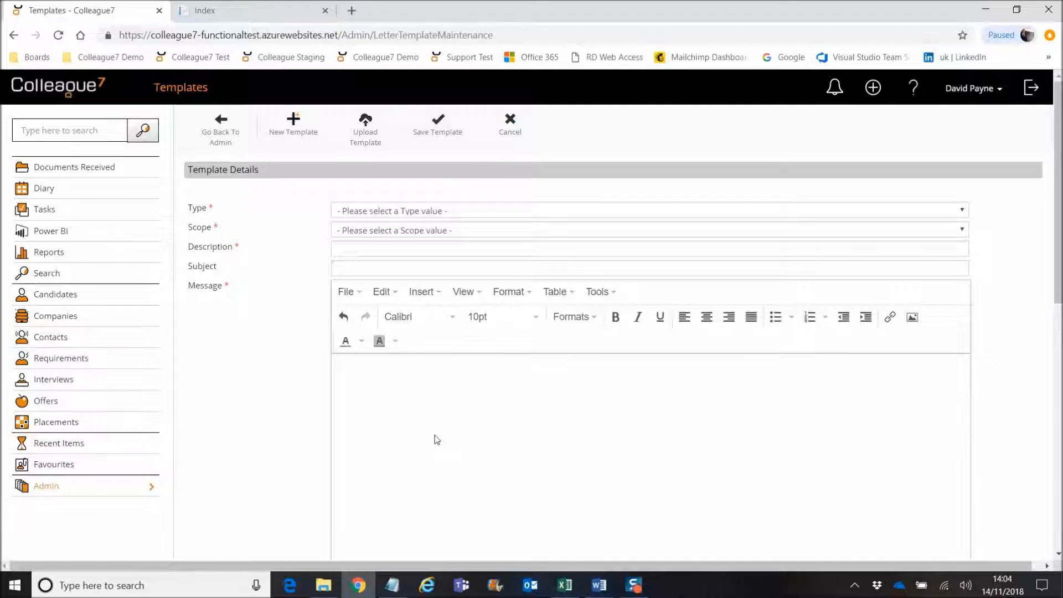
click(511, 123)
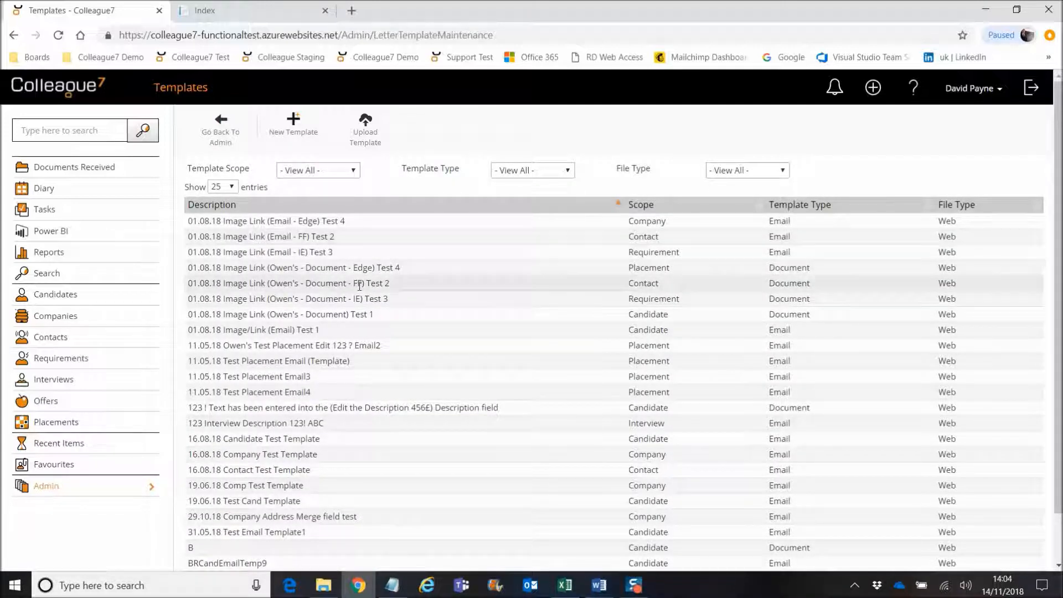
Step: Start uploading a document template and set its scope to Candidate
click(366, 137)
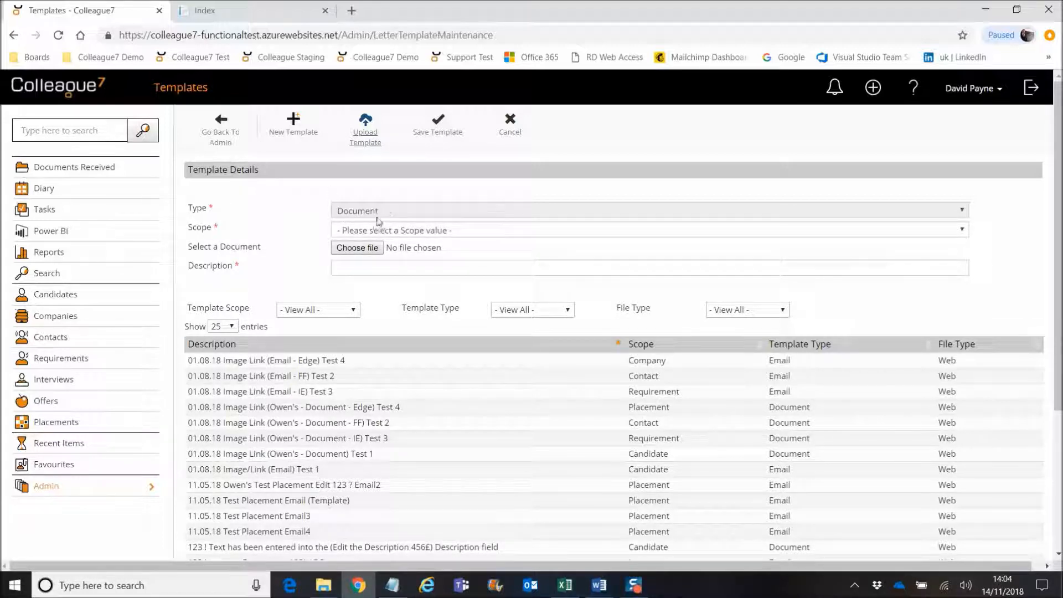
click(410, 236)
click(376, 271)
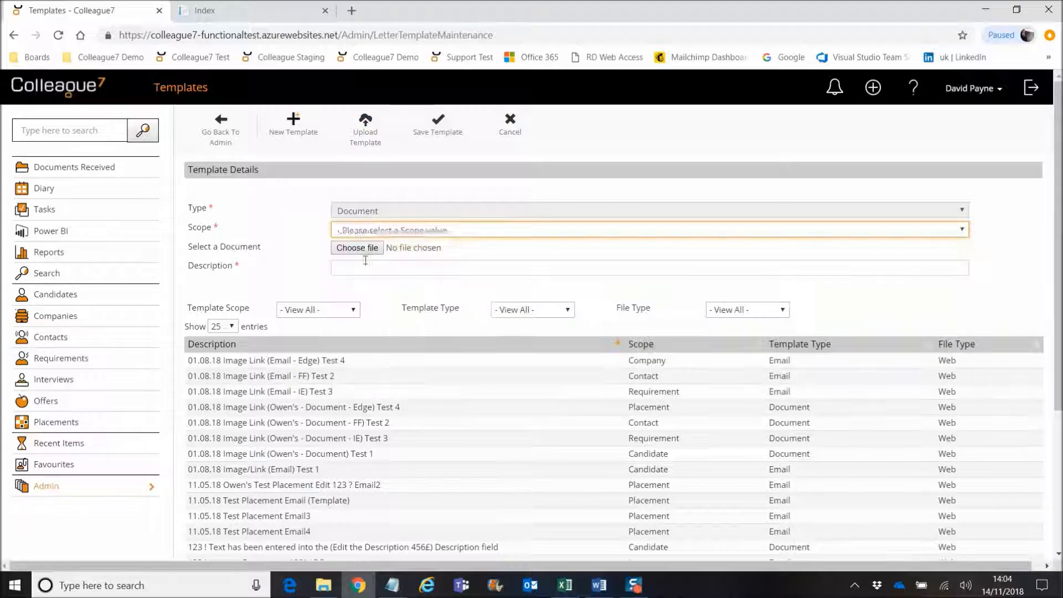
click(301, 239)
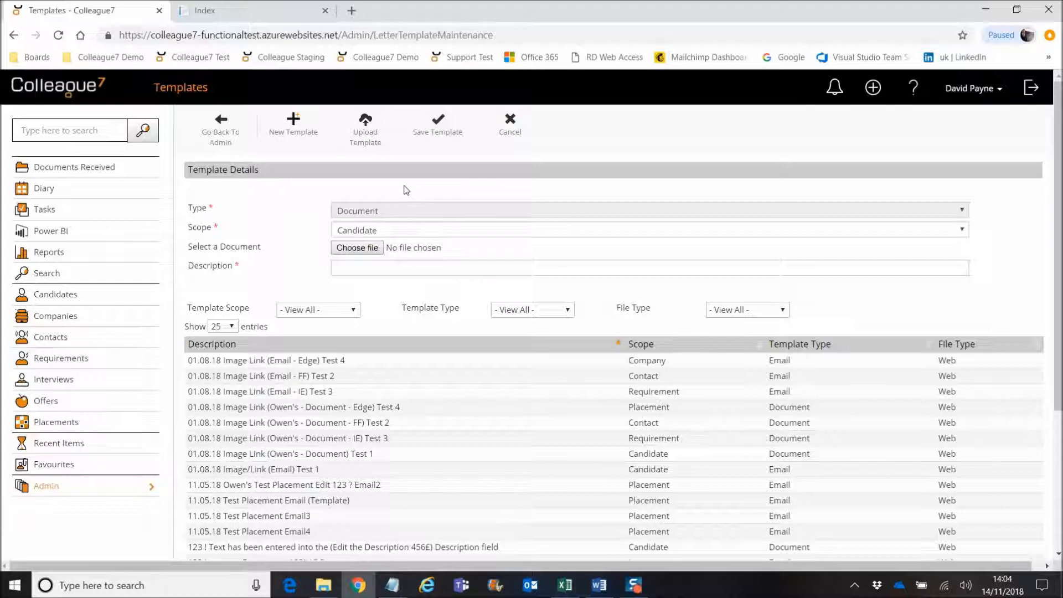
Step: Switch to Word and examine the merge fields and their double-bracket format in the Software Developer document
click(600, 589)
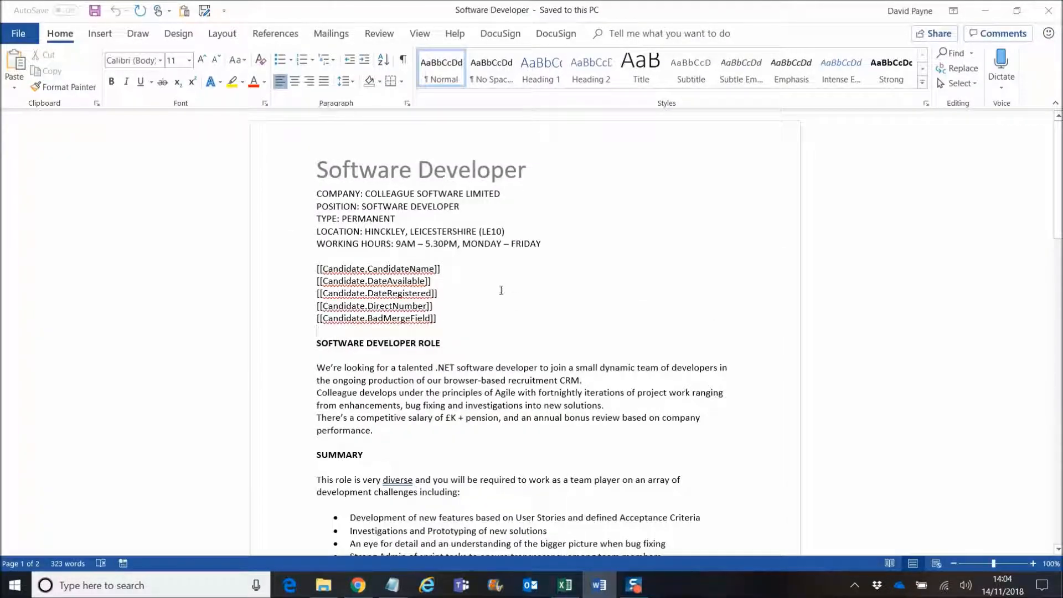
scroll(515, 258, down, 20)
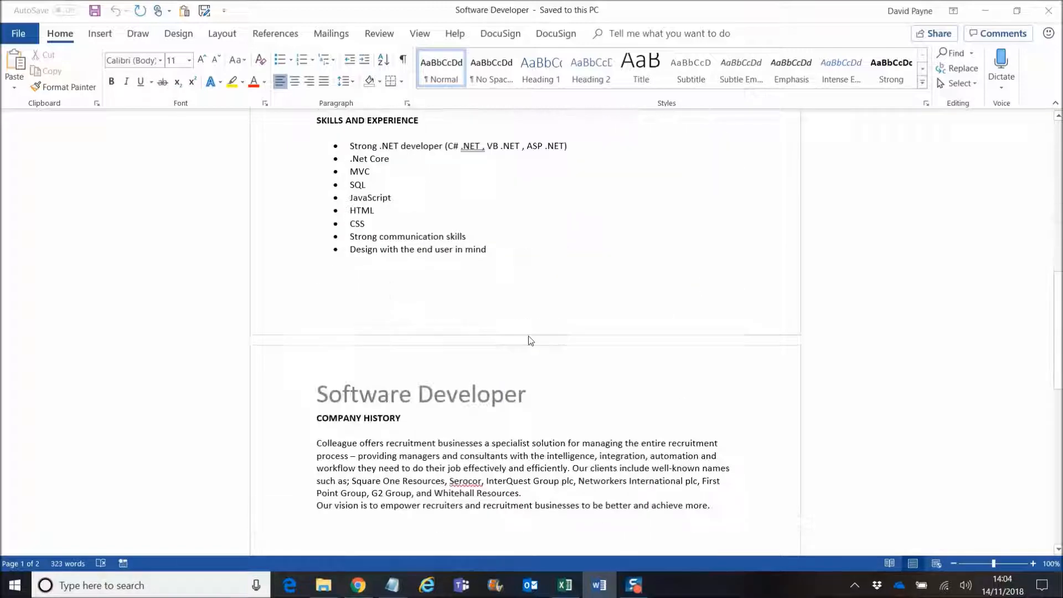
scroll(530, 339, up, 20)
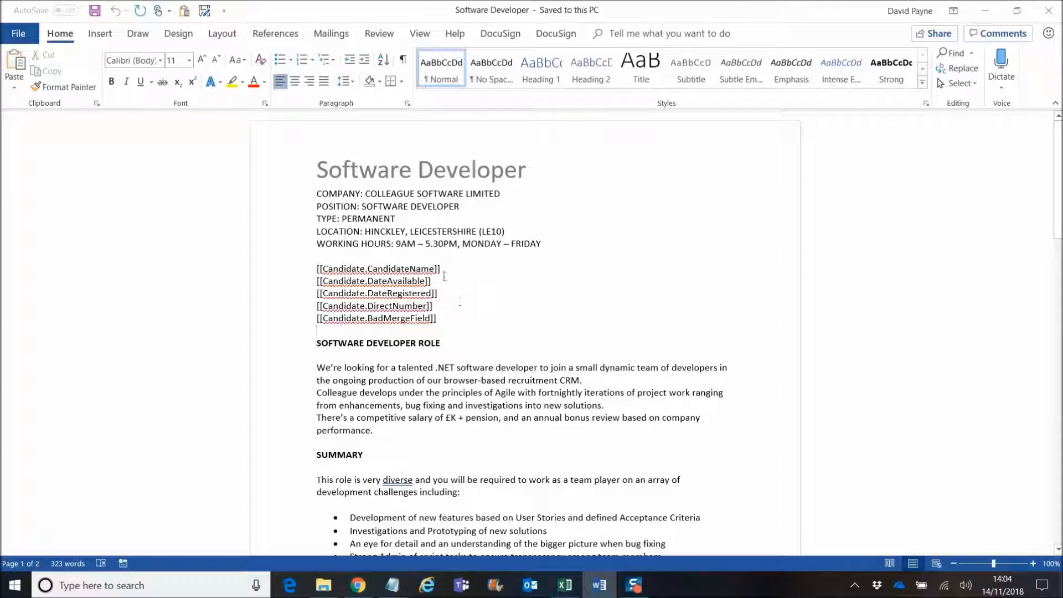
drag(446, 269, 317, 269)
click(318, 269)
click(445, 319)
click(320, 268)
drag(324, 271, 365, 271)
click(366, 272)
double_click(391, 270)
click(447, 271)
Step: Switch to Chrome and look through the Merge Fields Directory in the Colleague 7 help file for the available candidate merge fields
click(358, 584)
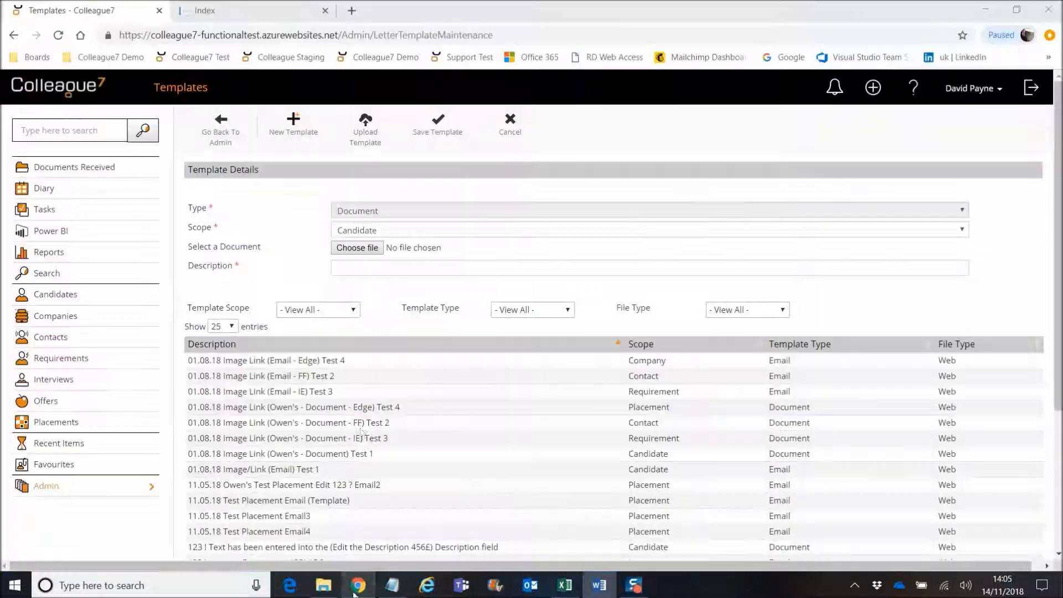
click(251, 18)
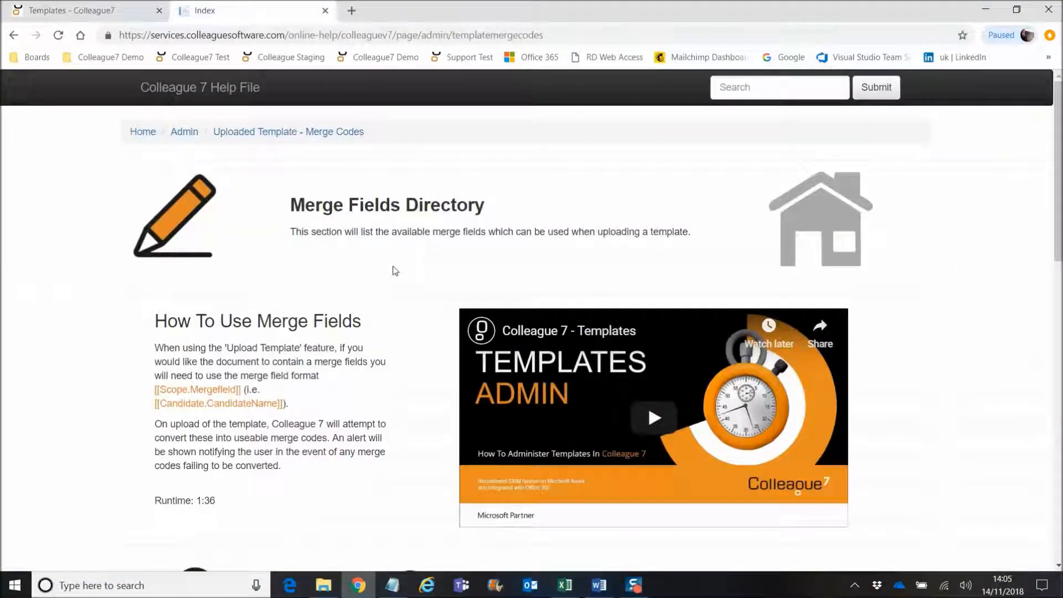
drag(305, 201, 485, 201)
click(363, 303)
scroll(363, 307, down, 12)
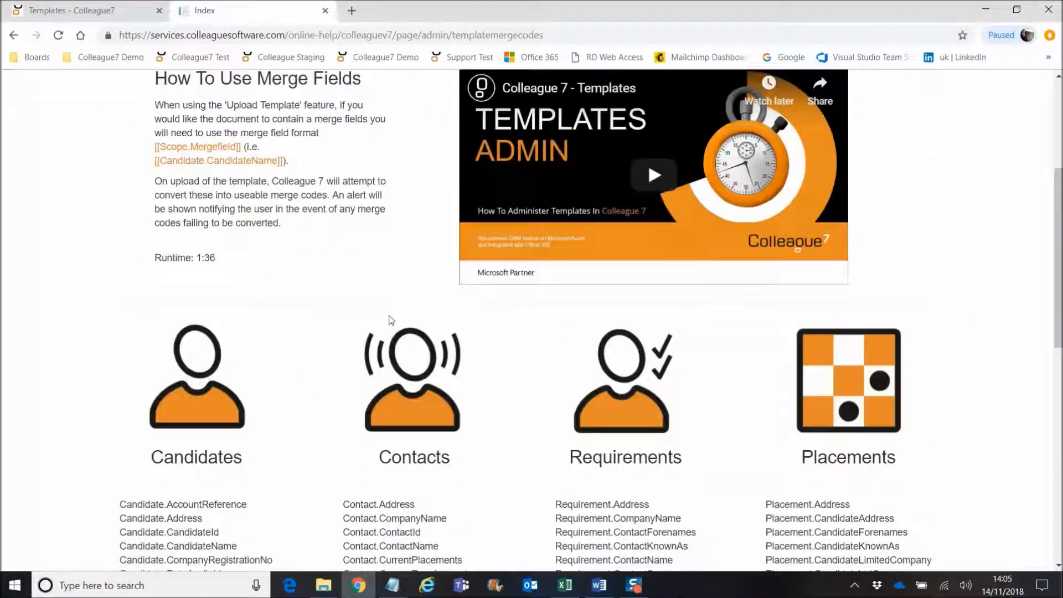
drag(121, 197, 182, 376)
click(182, 378)
scroll(186, 359, down, 4)
scroll(186, 359, down, 1)
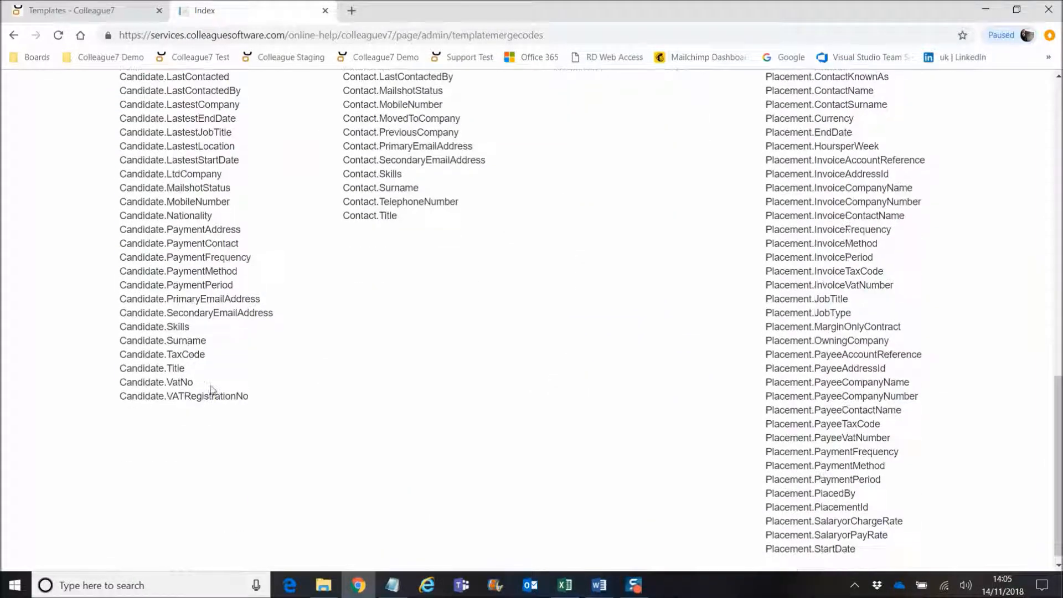
scroll(214, 392, up, 5)
scroll(308, 332, up, 4)
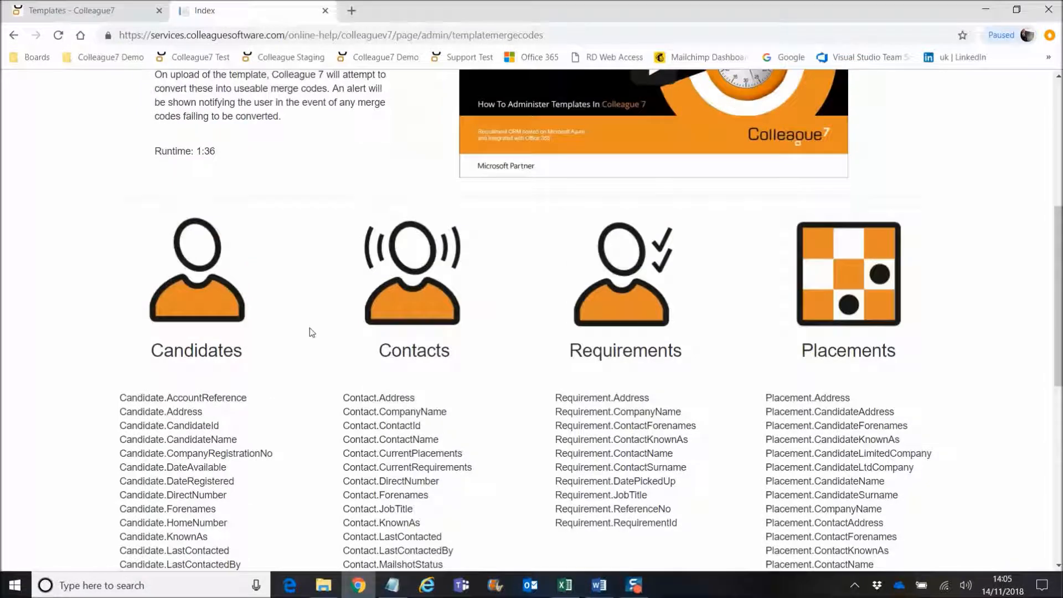
Step: Switch back to Word and examine the first four candidate merge fields and the Candidate.BadMergeField entry
click(598, 585)
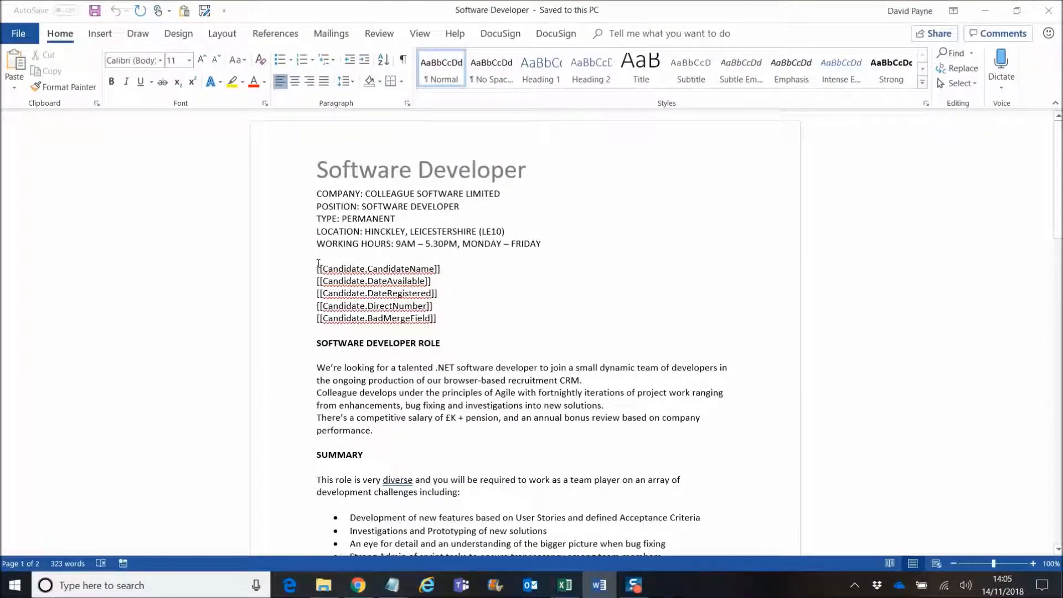
drag(315, 268, 446, 313)
click(442, 316)
drag(315, 271, 461, 305)
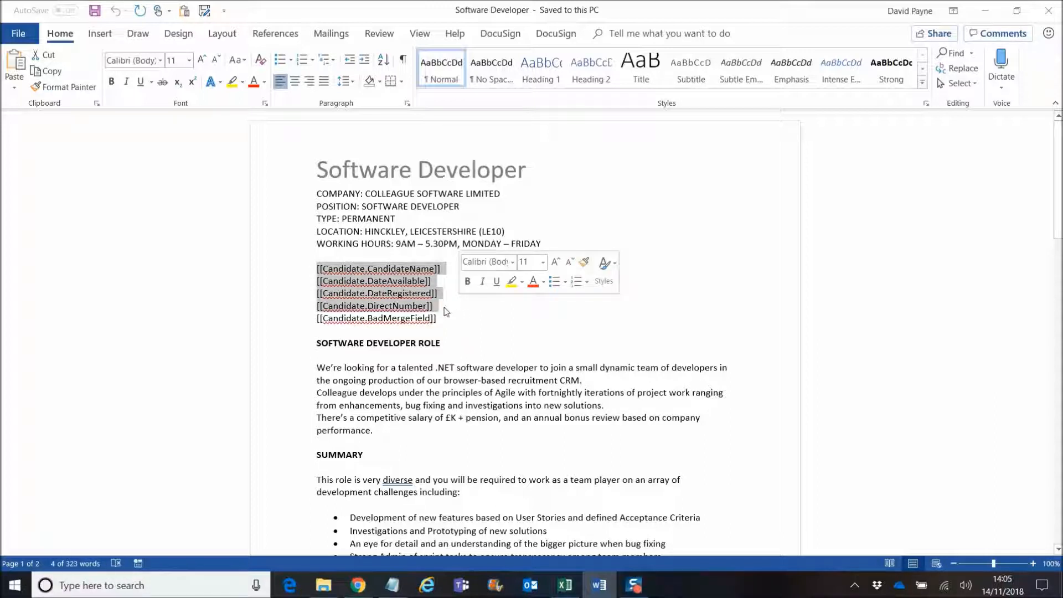
click(461, 305)
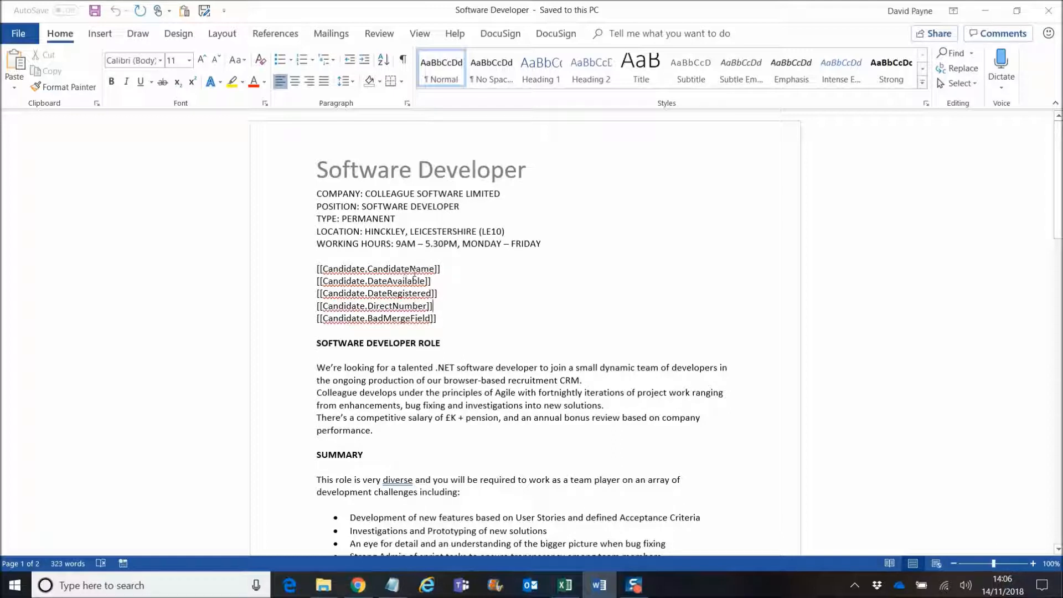
drag(315, 318, 437, 318)
click(438, 319)
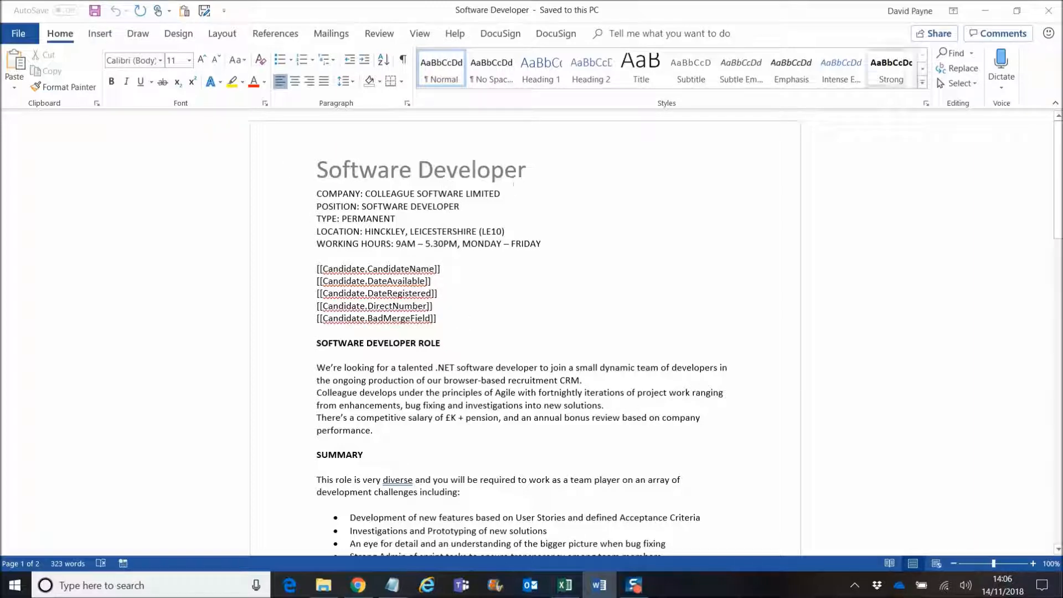
Step: Close the Word document and choose Software Developer.docx as the file for the template upload in Colleague 7
click(1048, 10)
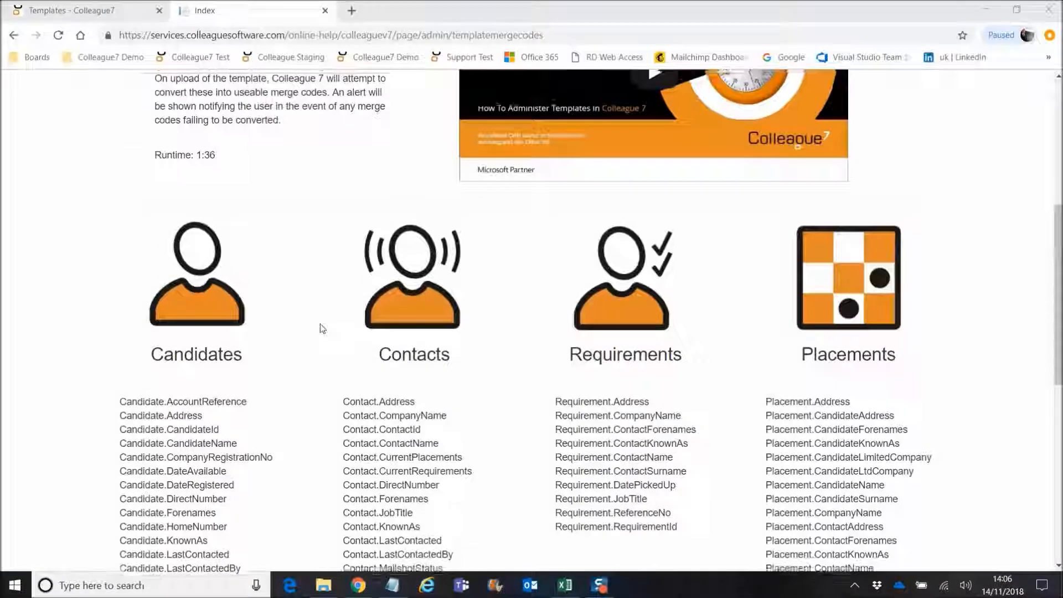
scroll(321, 328, up, 10)
click(103, 10)
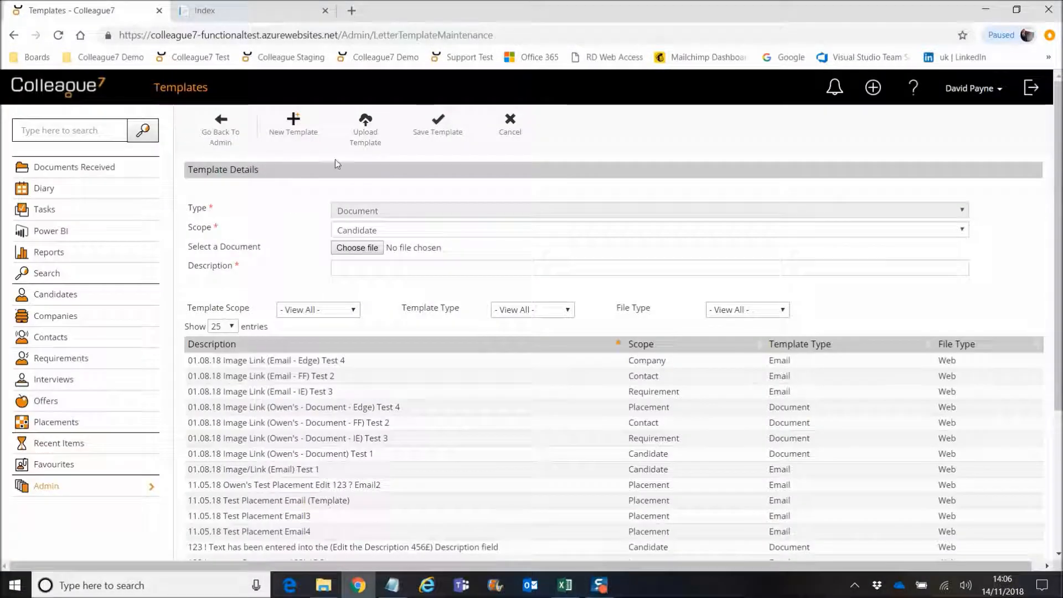
click(357, 249)
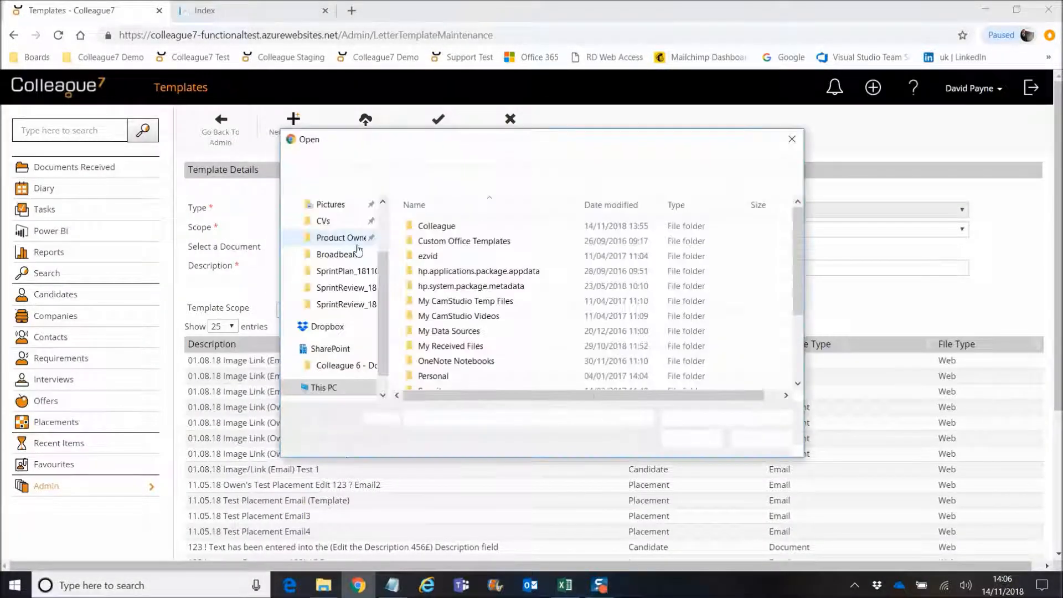
scroll(487, 310, down, 2)
click(461, 368)
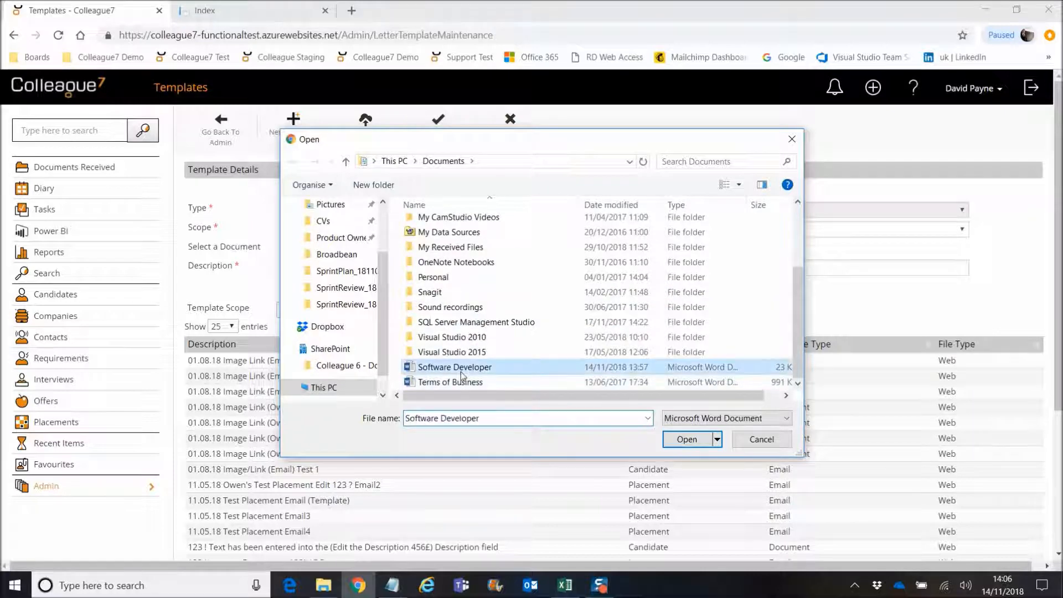
double_click(460, 371)
Step: Enter "Software Developer Template" as the description and save the uploaded template
click(389, 270)
text(Software)
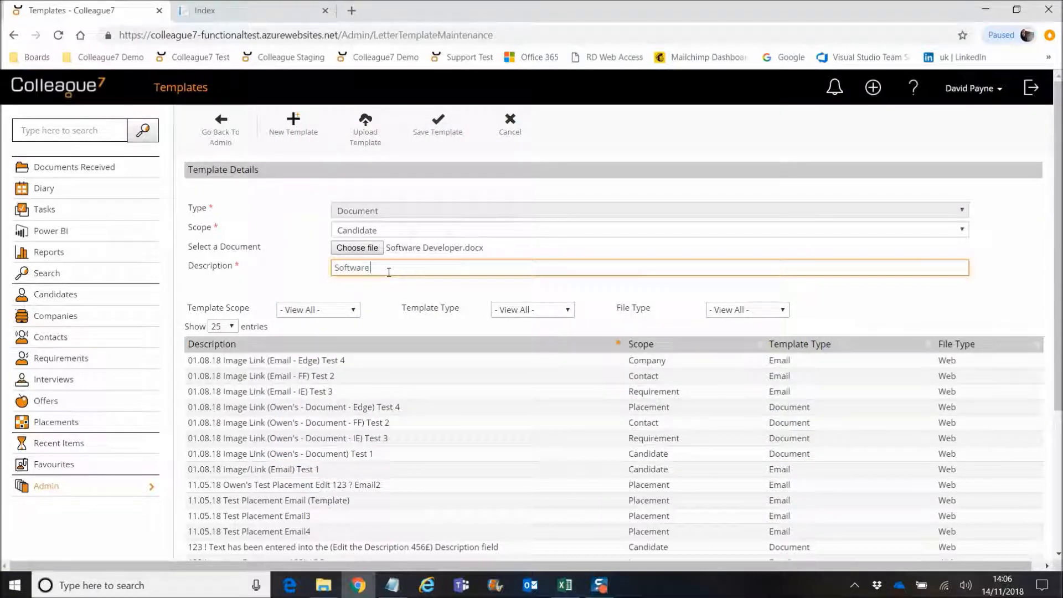
text( Developer Template)
click(438, 127)
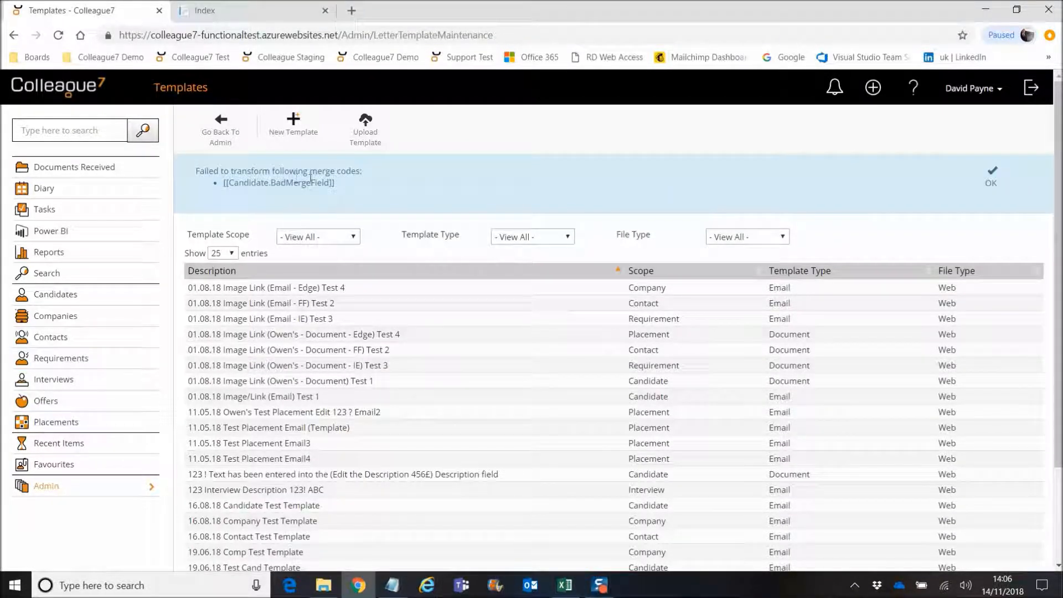
Step: Check the merge code named in the notice above the template list
mouse_move(223, 184)
mouse_down()
mouse_move(340, 190)
mouse_move(220, 188)
mouse_up()
click(339, 186)
click(286, 188)
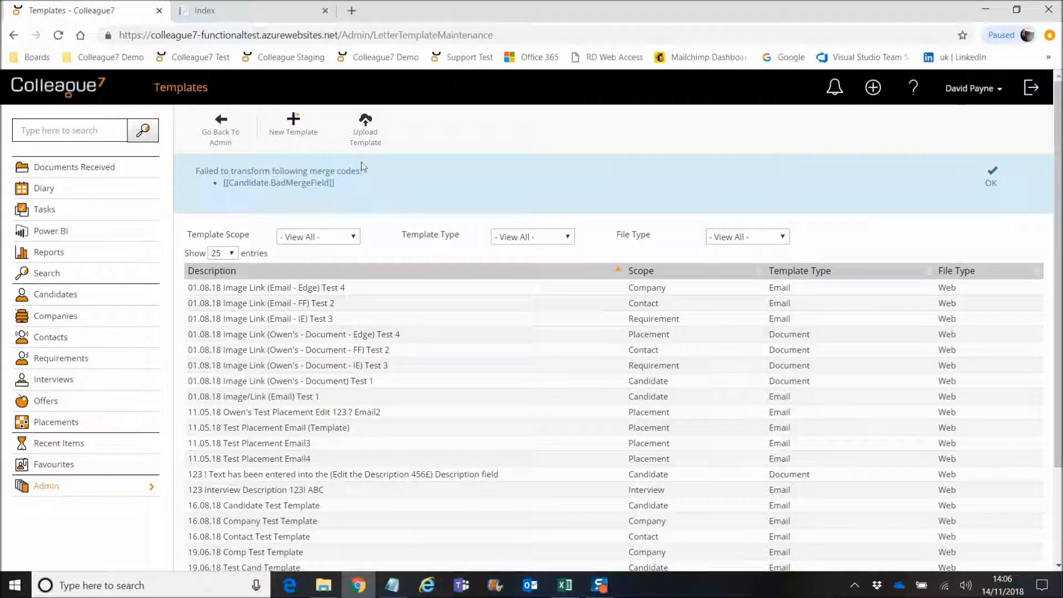
Step: Dismiss the merge code notice and filter the template list to the Uploaded file type
click(991, 182)
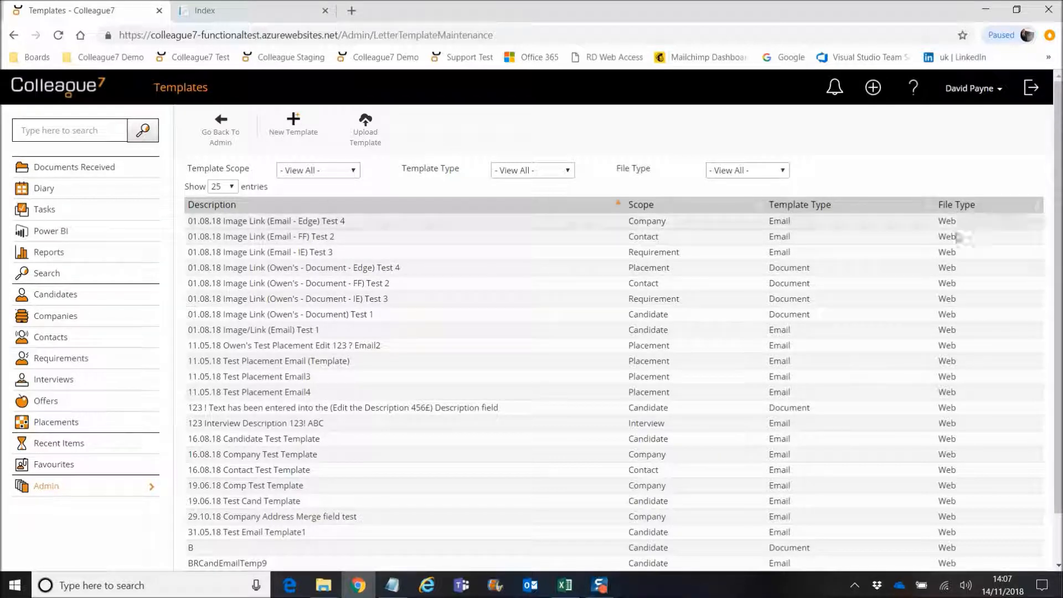
click(731, 169)
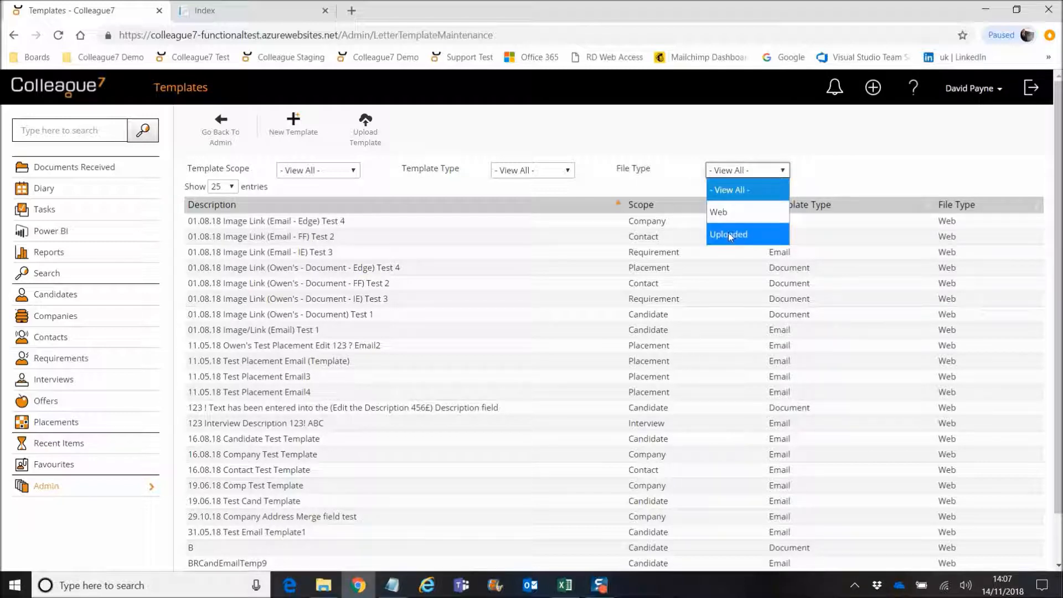
click(731, 235)
click(717, 170)
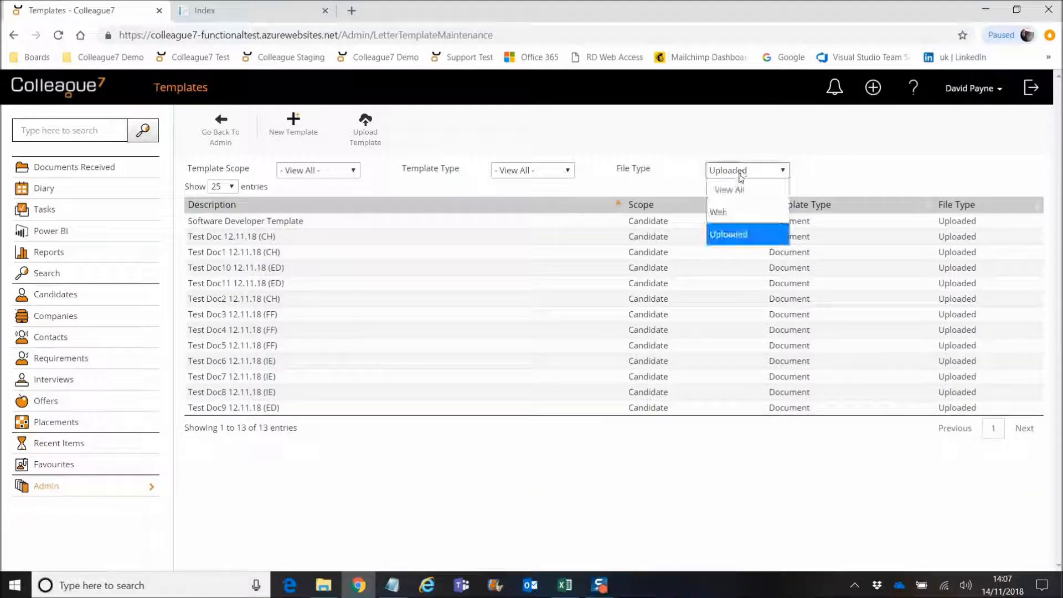
click(729, 235)
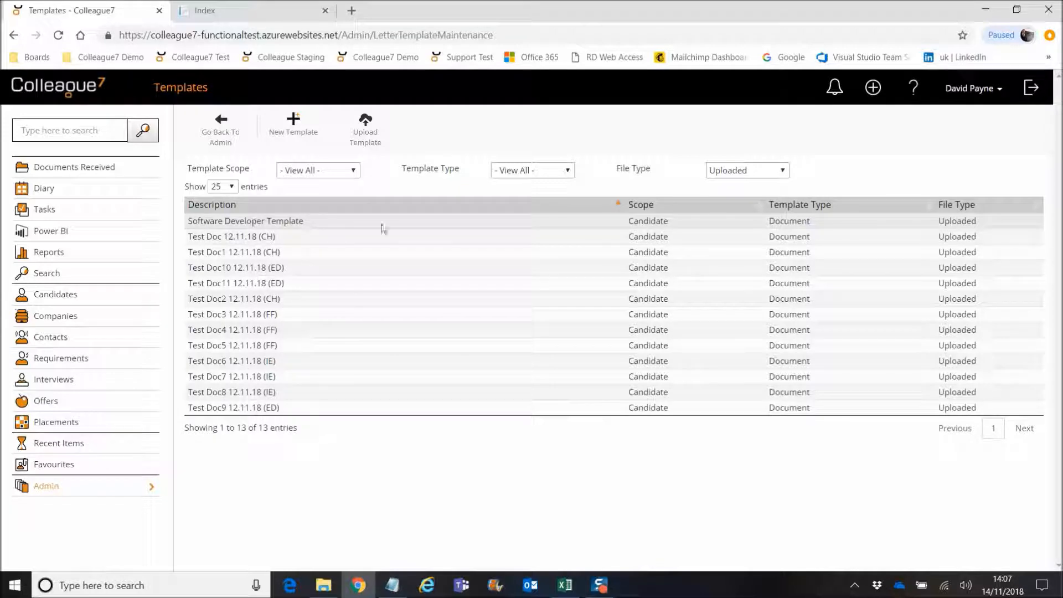
Step: Open the Software Developer Template and review its details and full document preview
click(347, 223)
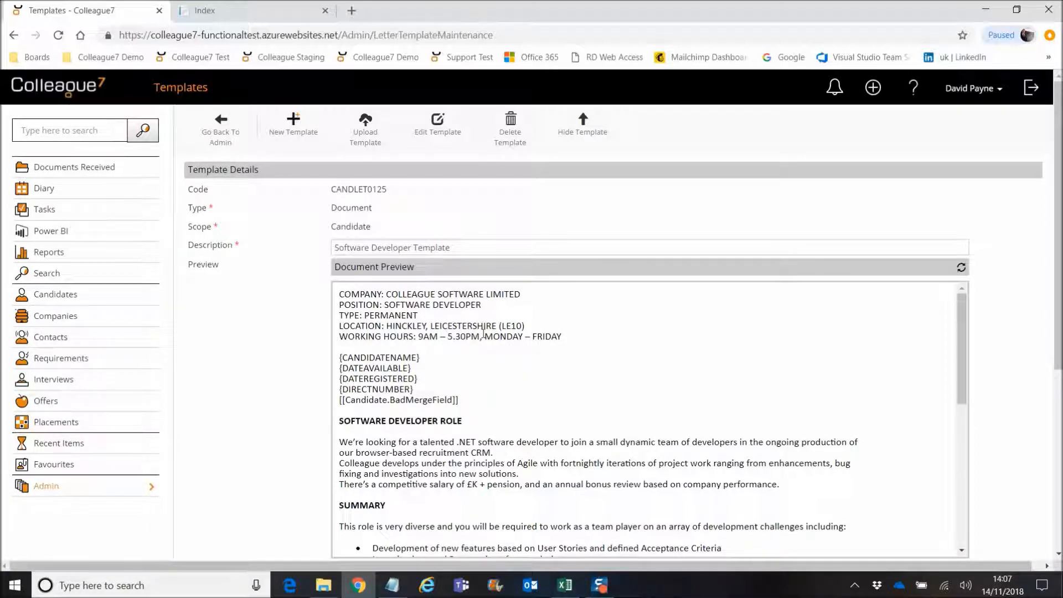
scroll(483, 332, down, 5)
scroll(992, 366, down, 3)
scroll(993, 367, up, 3)
scroll(956, 416, up, 5)
scroll(991, 361, down, 1)
scroll(966, 424, down, 5)
scroll(966, 424, up, 5)
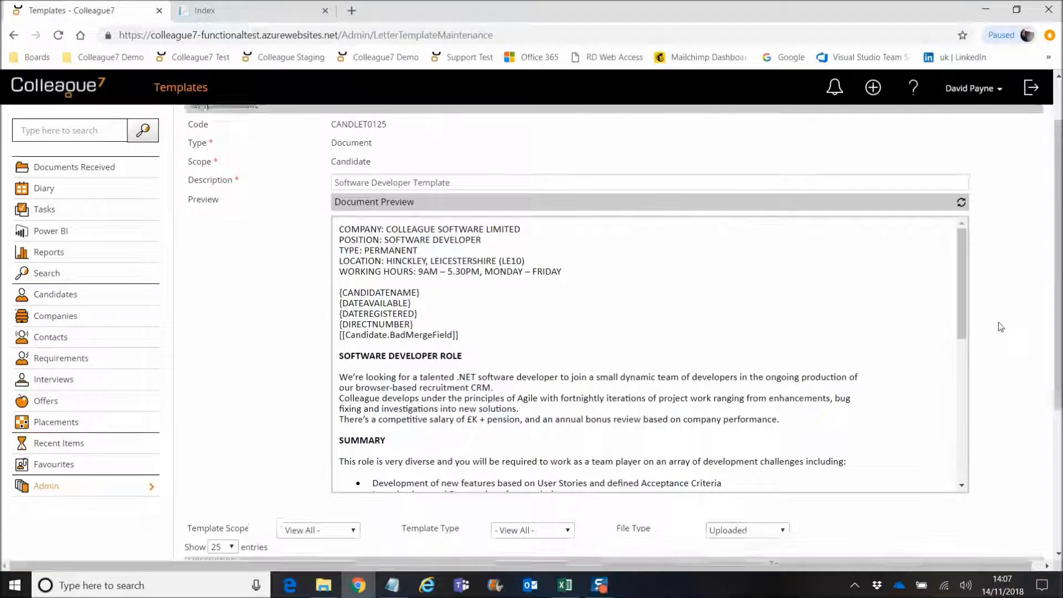
scroll(999, 330, up, 1)
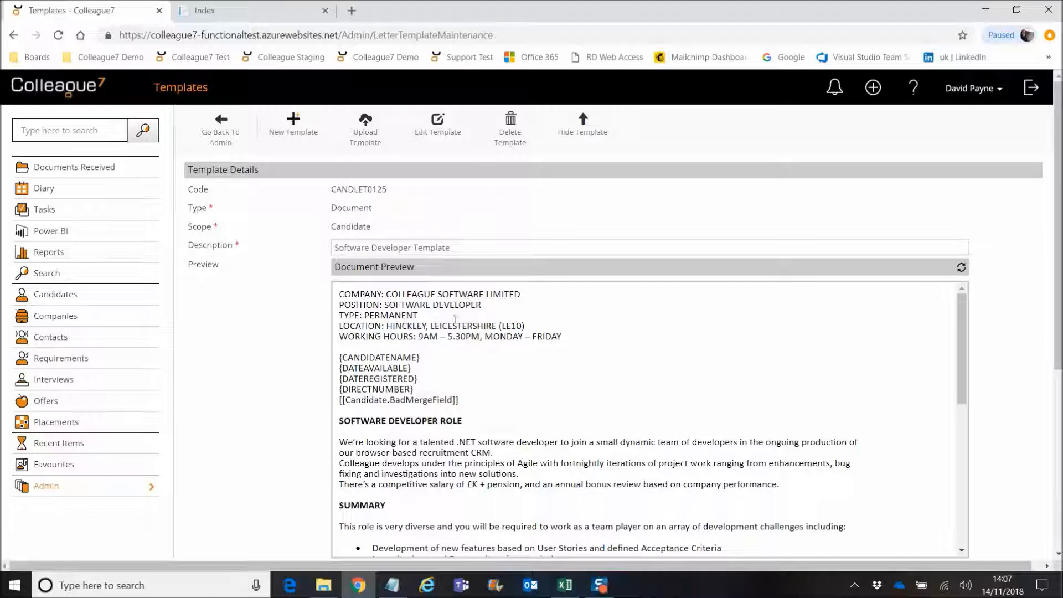
Step: Start editing the template, agree to its upload to OneDrive, and look through the document in Word Online
click(436, 128)
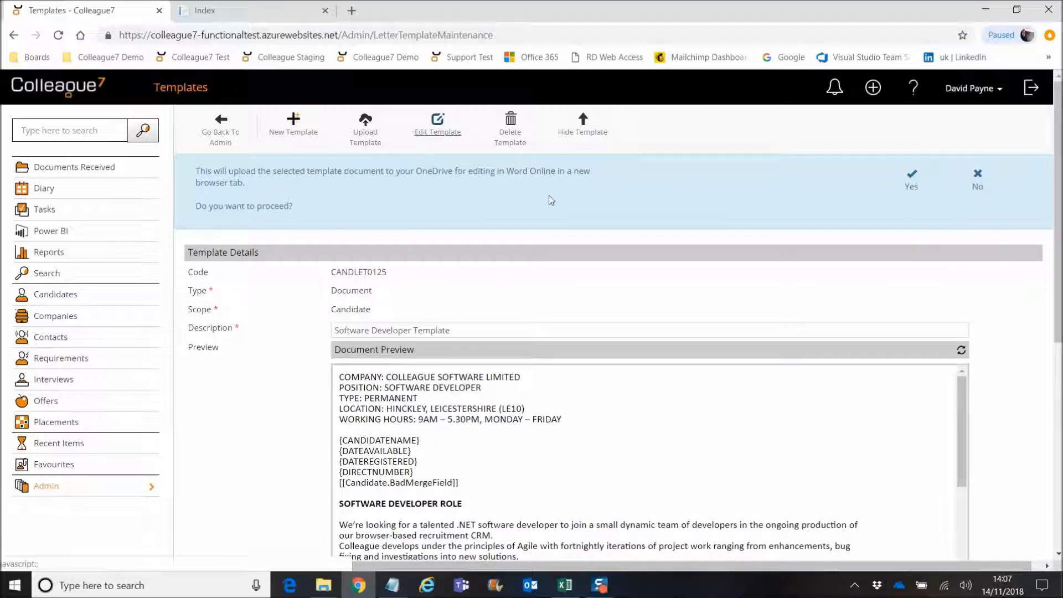
click(910, 184)
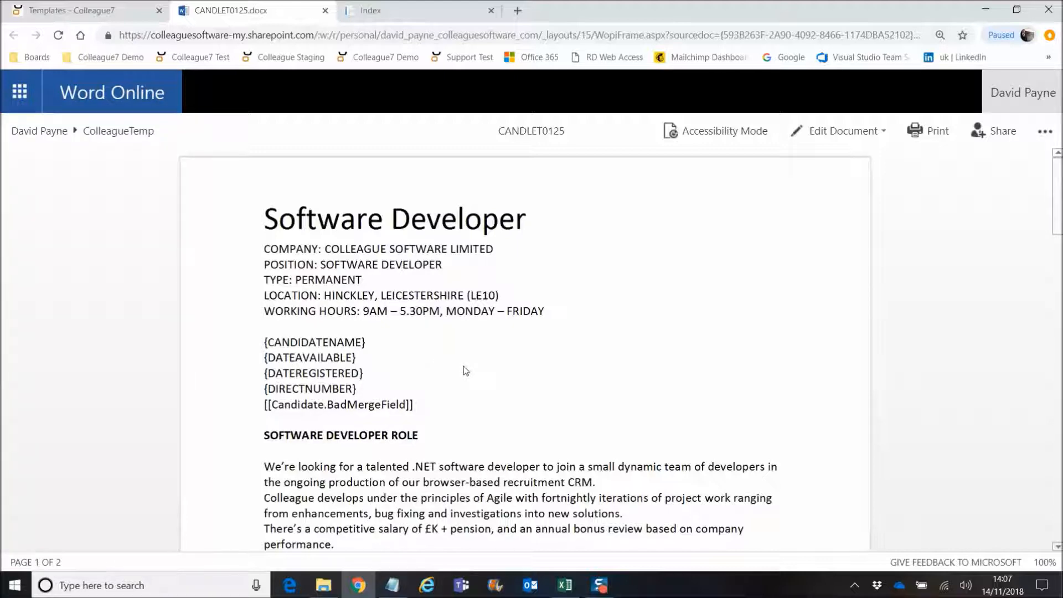
scroll(591, 332, down, 7)
scroll(591, 333, down, 4)
scroll(584, 335, up, 11)
Step: Check the document's editing options and open it for editing in the browser
click(852, 131)
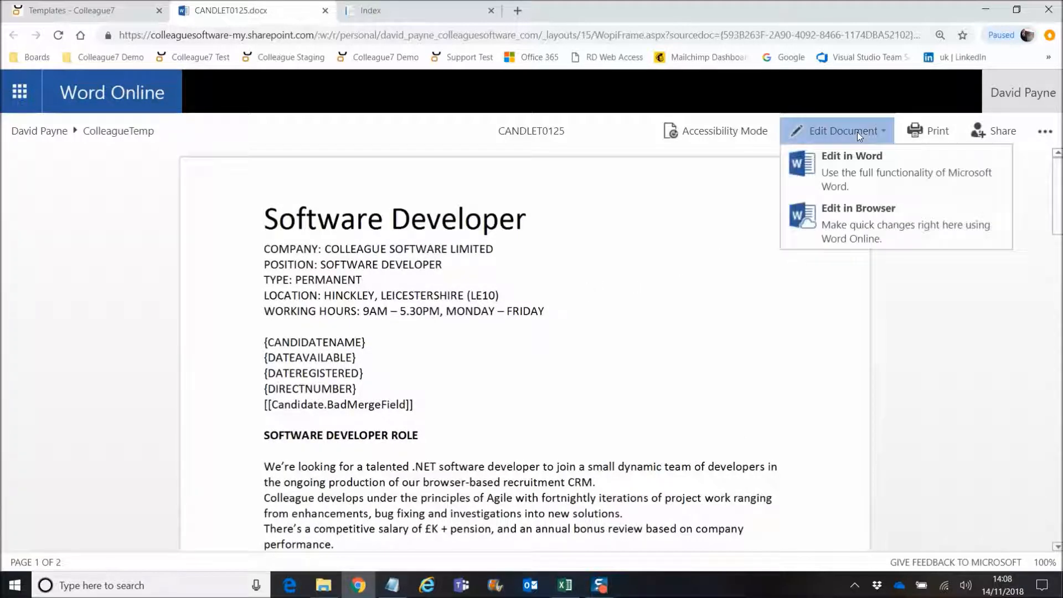
click(720, 270)
click(843, 139)
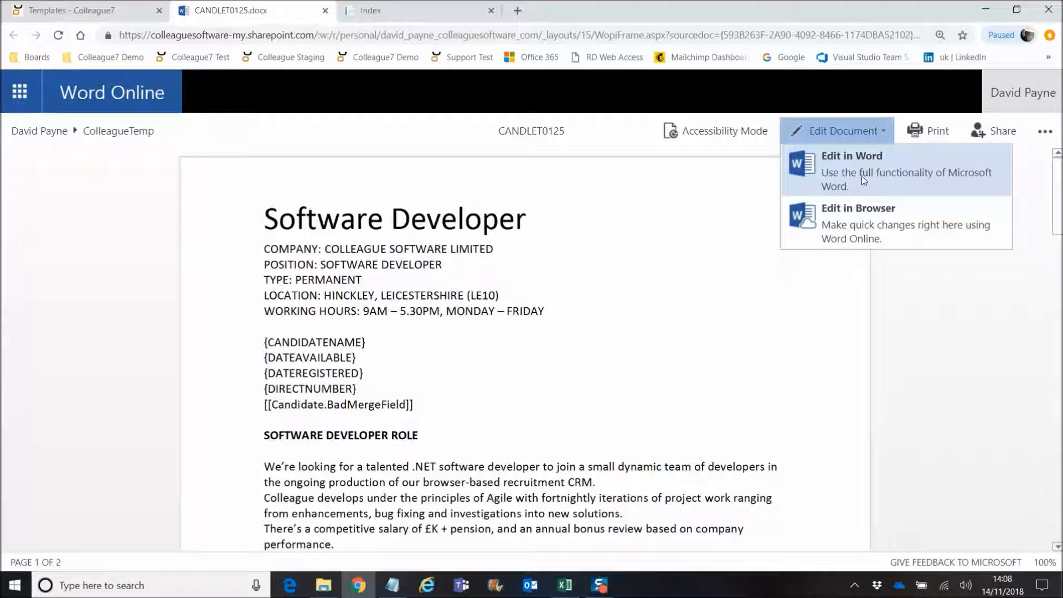
click(551, 284)
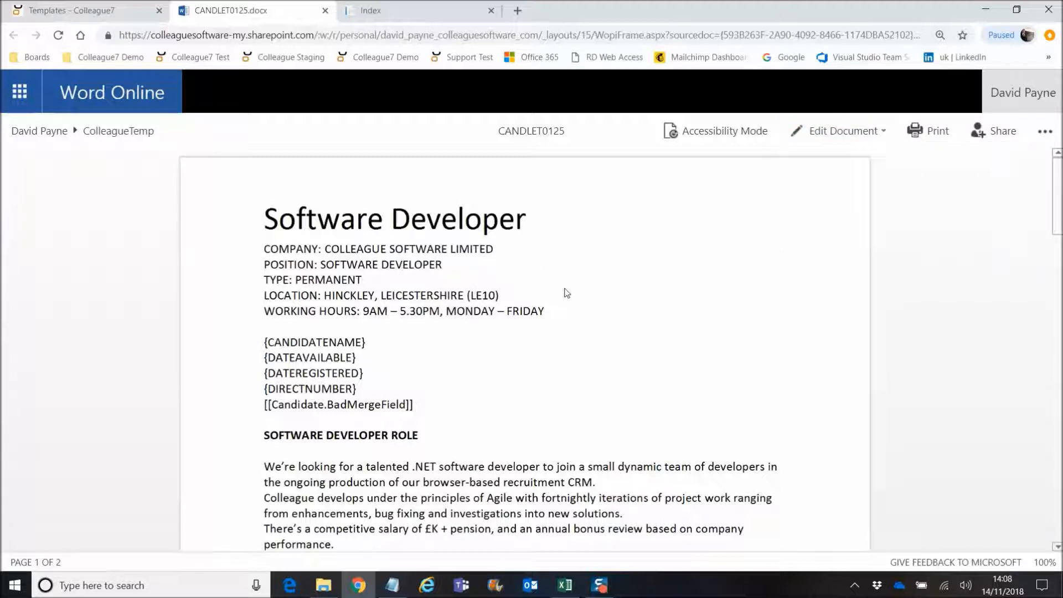
click(833, 139)
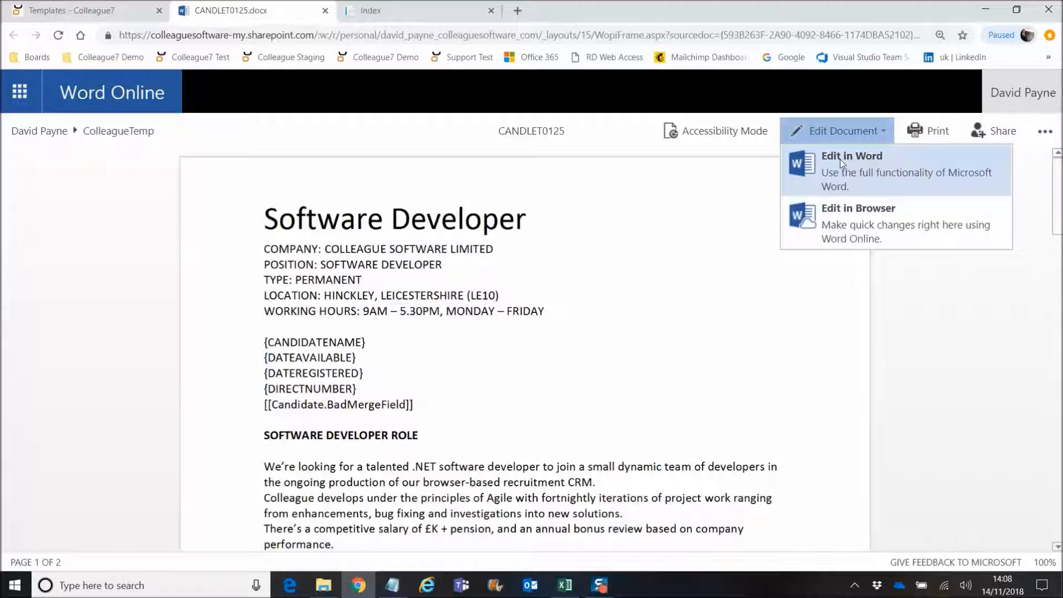
click(858, 222)
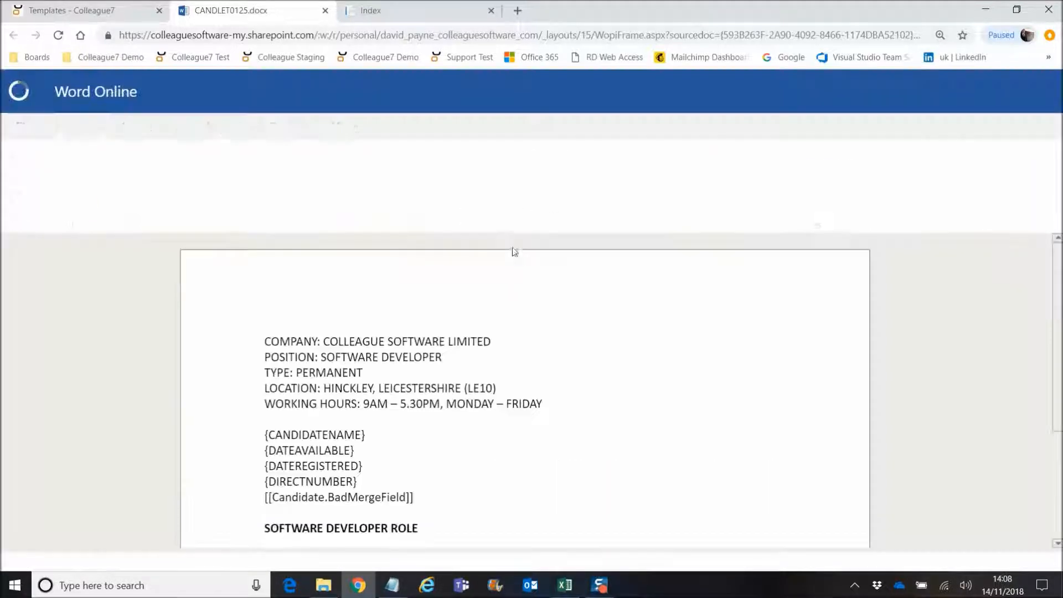
Step: Add the line "Demonstration of edit." below the Candidate.BadMergeField entry, separated by a blank line
scroll(409, 437, down, 1)
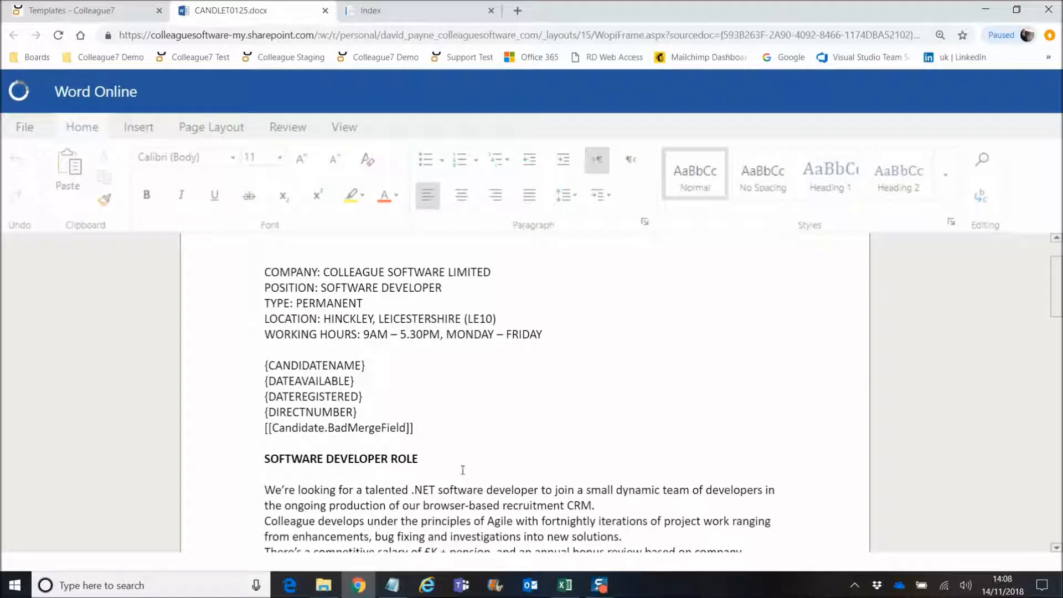
click(417, 427)
key(Return)
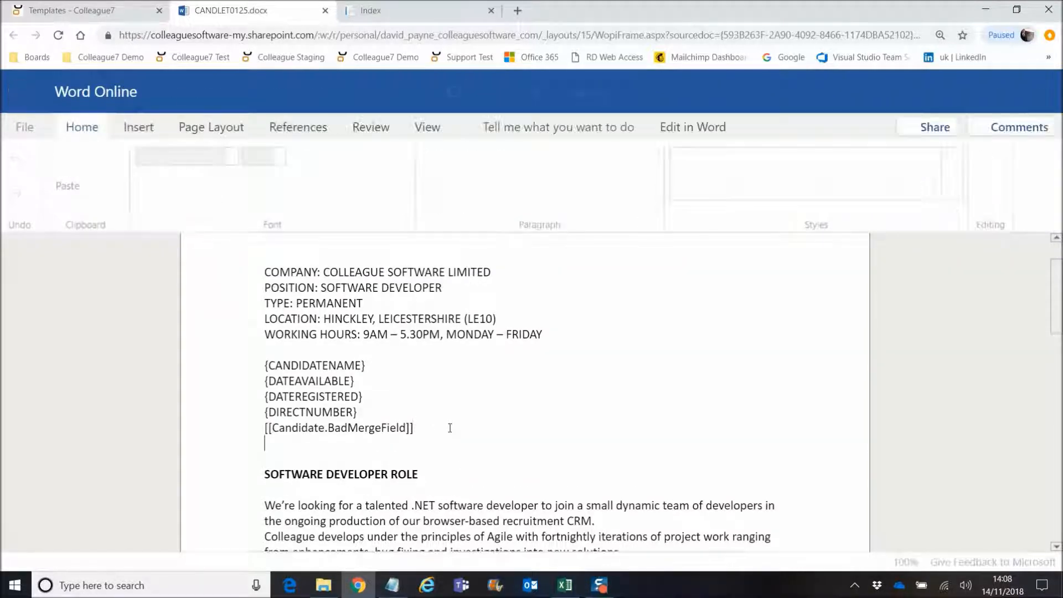
key(Return)
text(Demo)
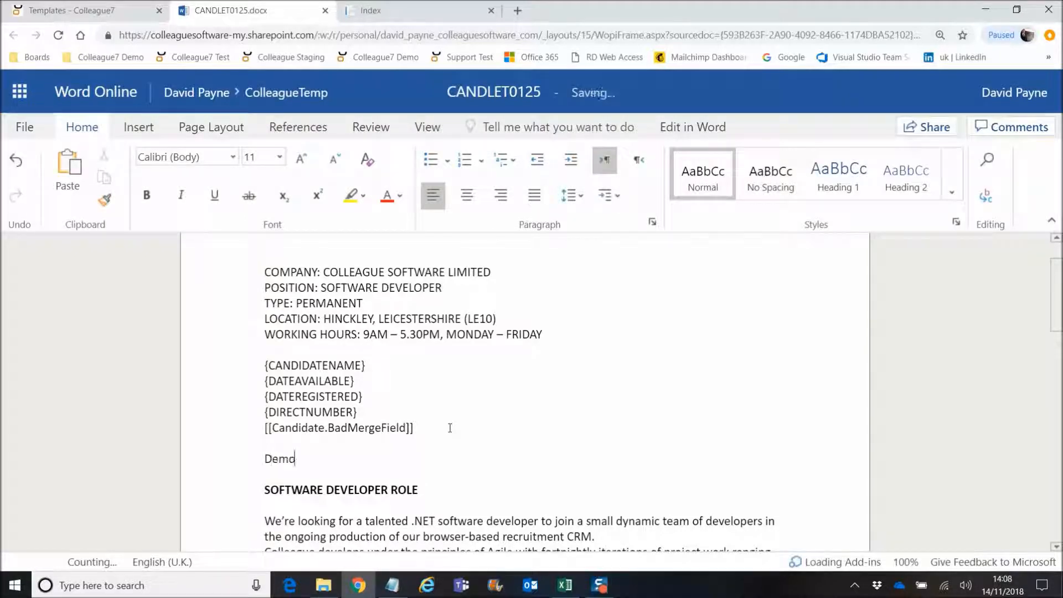
text(nst)
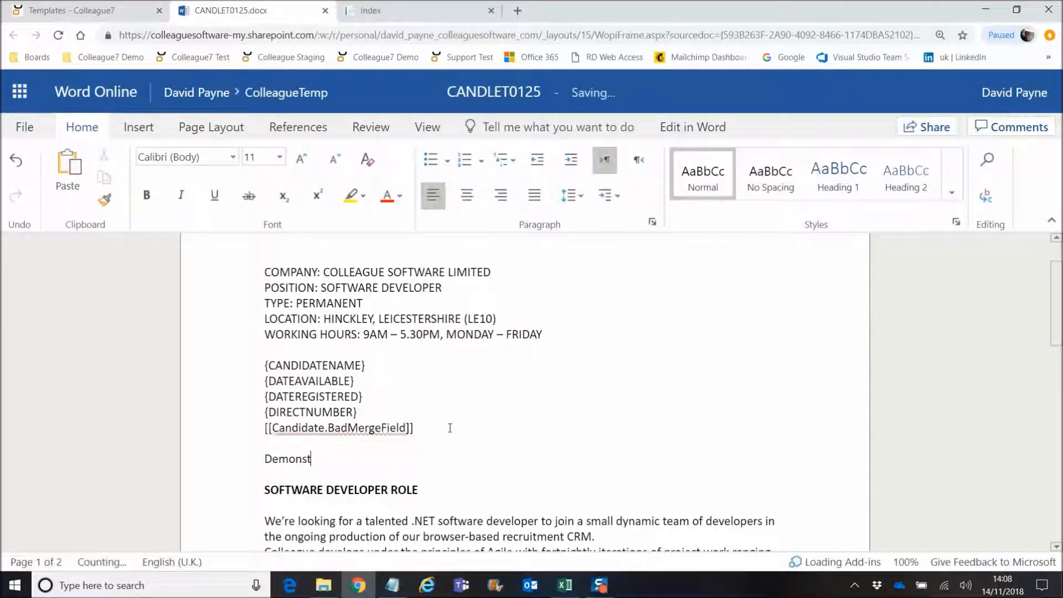
text(ration of edit.)
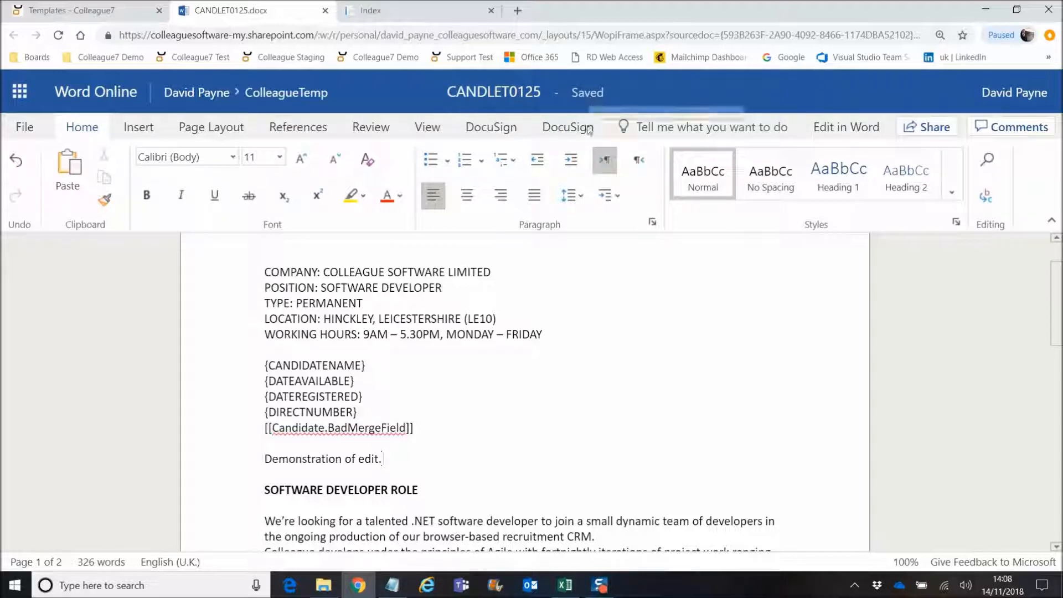
scroll(451, 321, down, 3)
scroll(451, 321, up, 5)
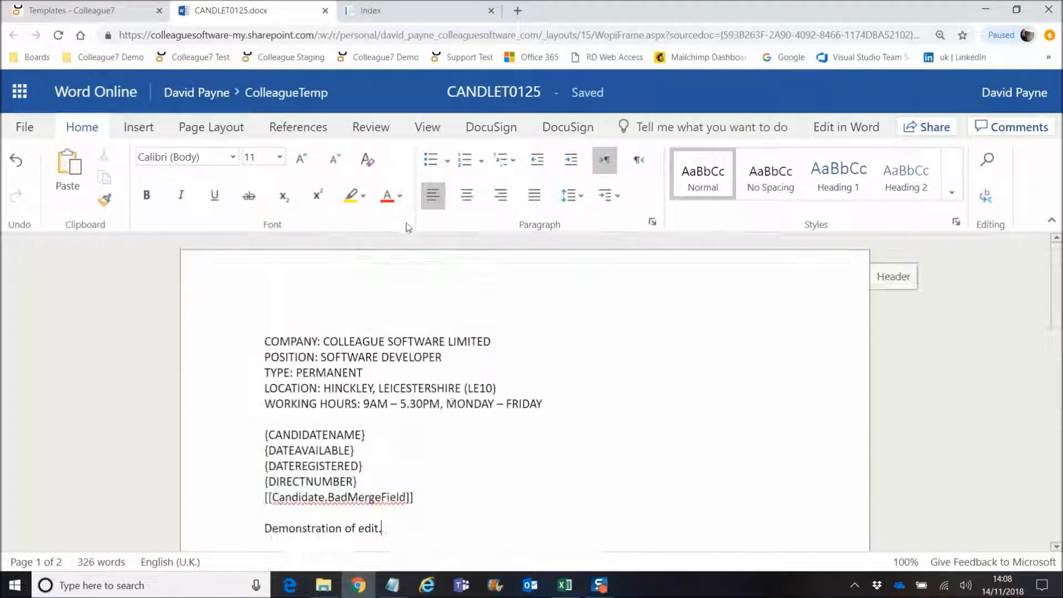
Step: Close the Word Online document, dismiss the editing notice in Colleague 7, and refresh the template's document preview
click(325, 11)
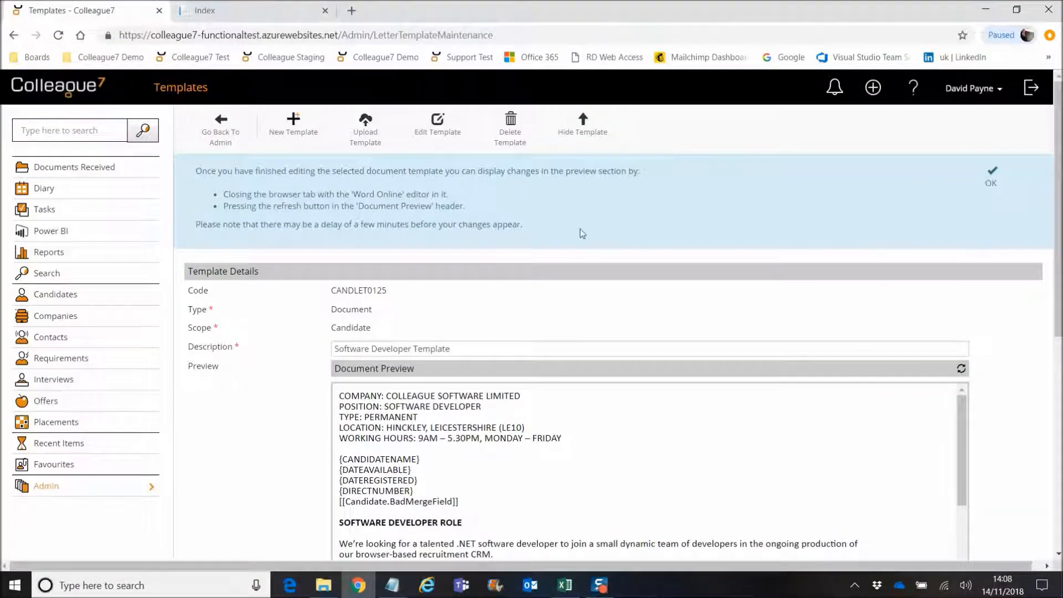
click(991, 183)
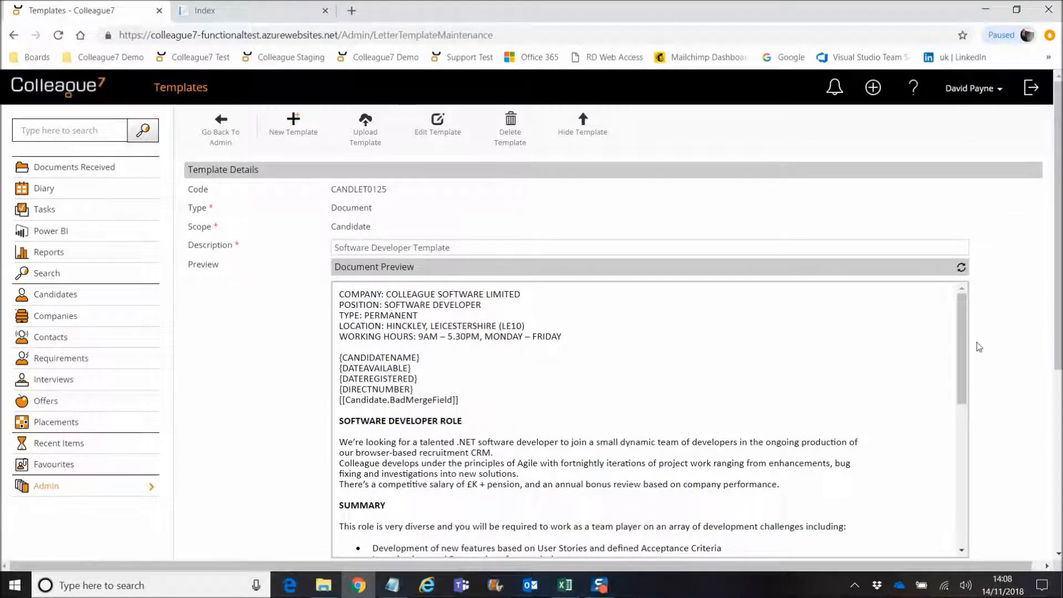
click(960, 268)
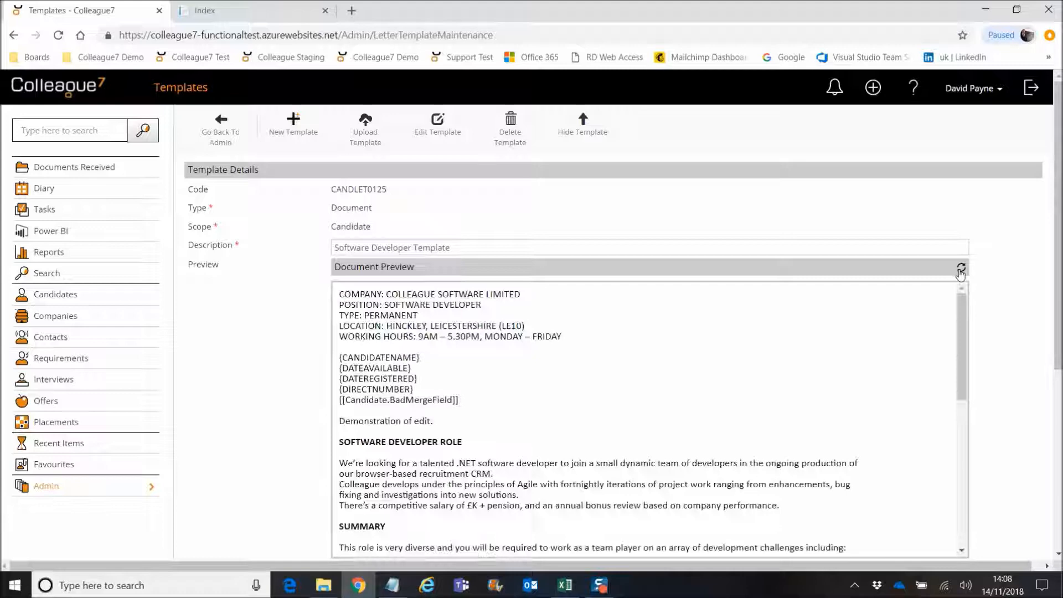
Step: Check the refreshed document preview for the "Demonstration of edit." line and look through the rest of the template
drag(340, 422, 456, 428)
click(459, 427)
scroll(984, 378, down, 2)
scroll(967, 269, down, 5)
scroll(967, 268, up, 5)
scroll(1059, 256, up, 2)
mouse_move(1057, 267)
mouse_down()
mouse_move(1058, 337)
mouse_move(1056, 260)
mouse_up()
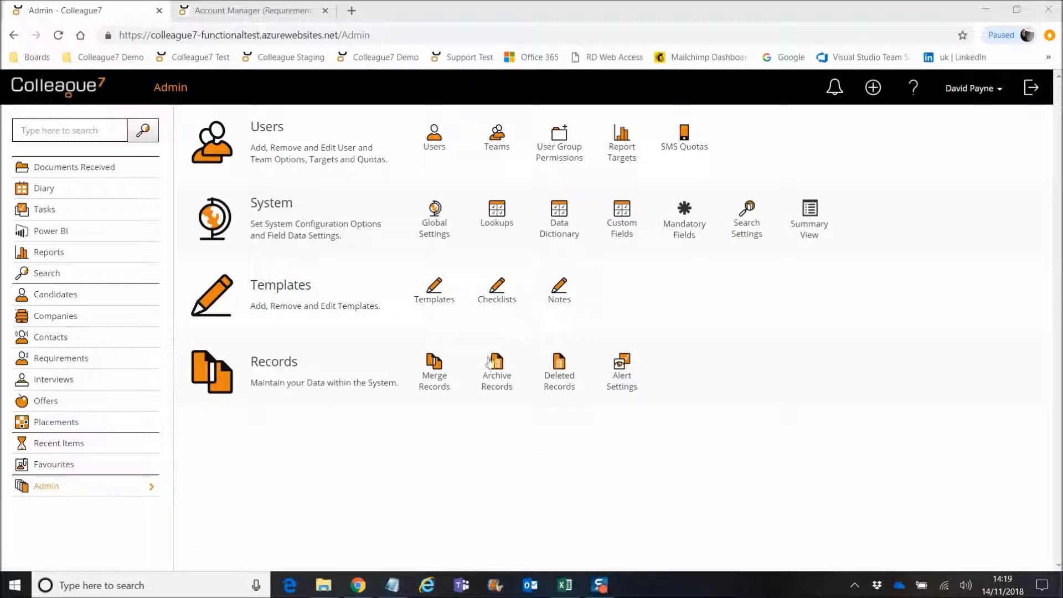
Step: Open the ADMIN group in User Group Permissions and look through its permission list
click(562, 156)
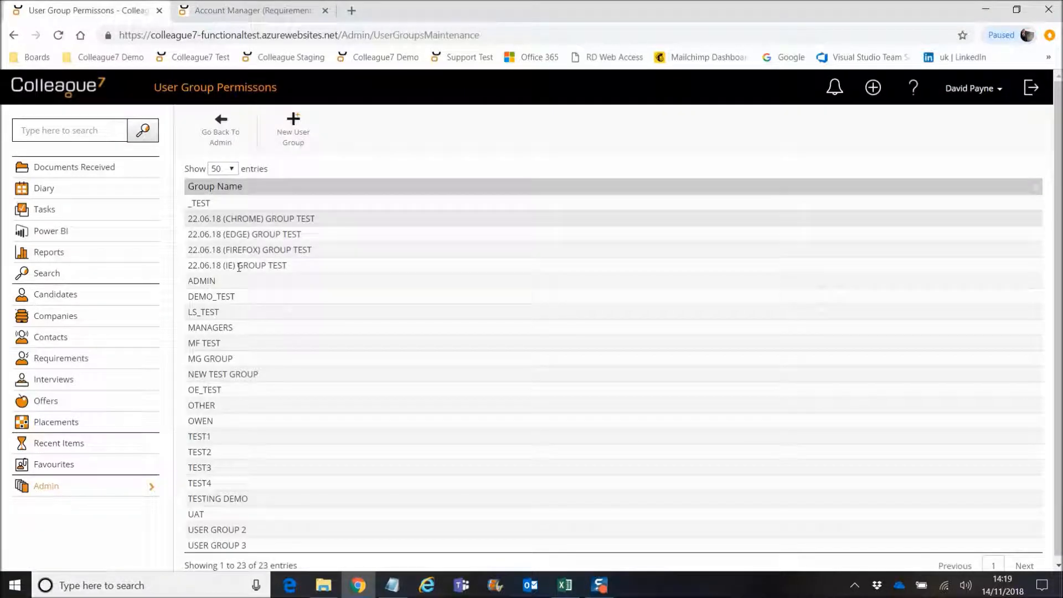
click(280, 284)
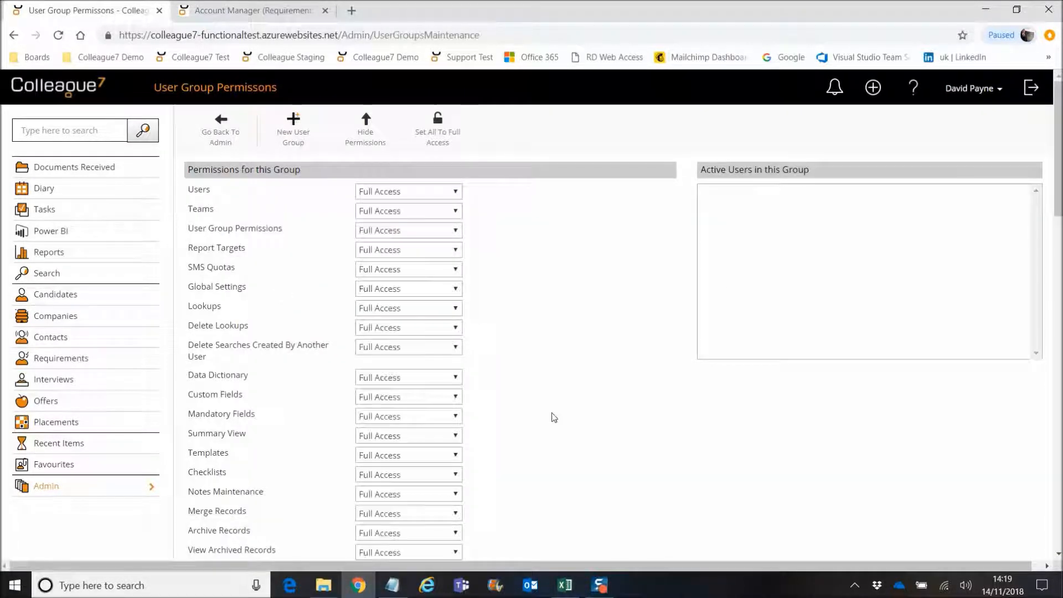
scroll(554, 416, down, 4)
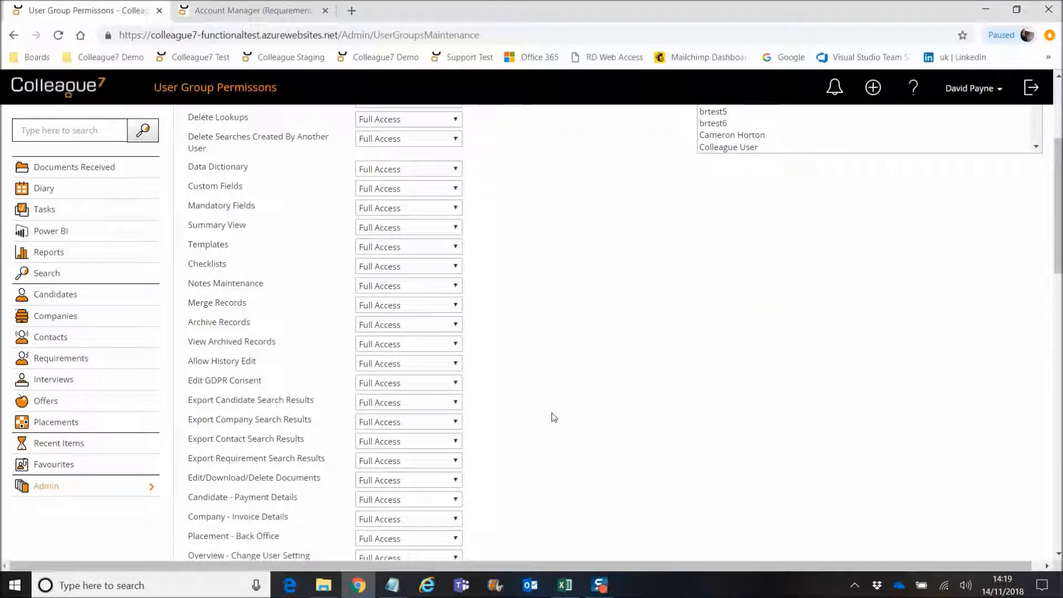
scroll(554, 417, down, 4)
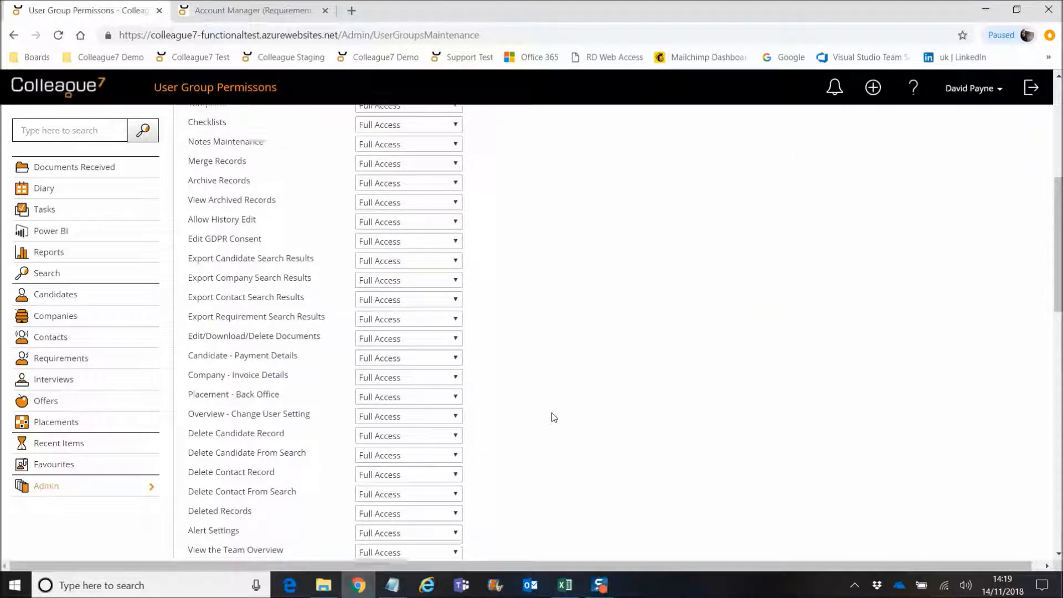
scroll(553, 417, down, 9)
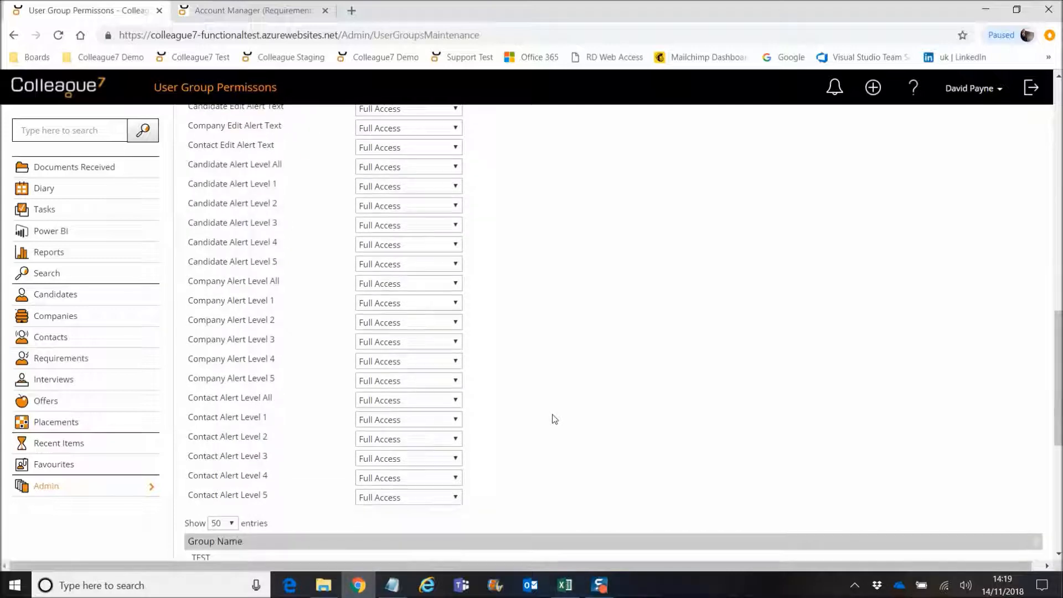
Step: Find the Enable Post to Broadbean permission in the ADMIN group's list and check its access level
scroll(555, 415, up, 5)
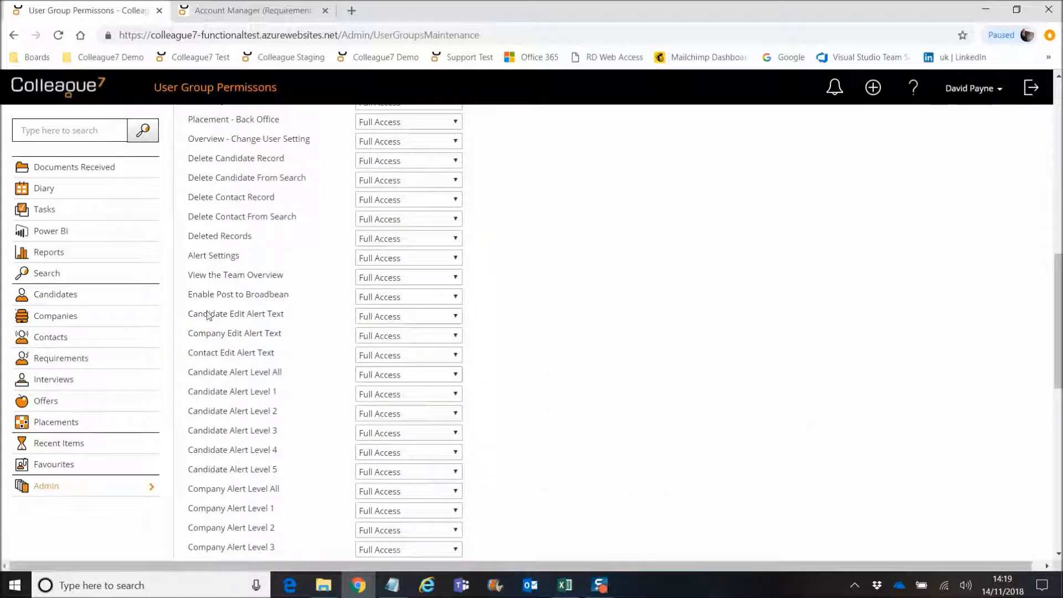
drag(200, 299, 294, 300)
click(365, 302)
click(380, 303)
click(388, 302)
click(520, 309)
scroll(522, 309, up, 1)
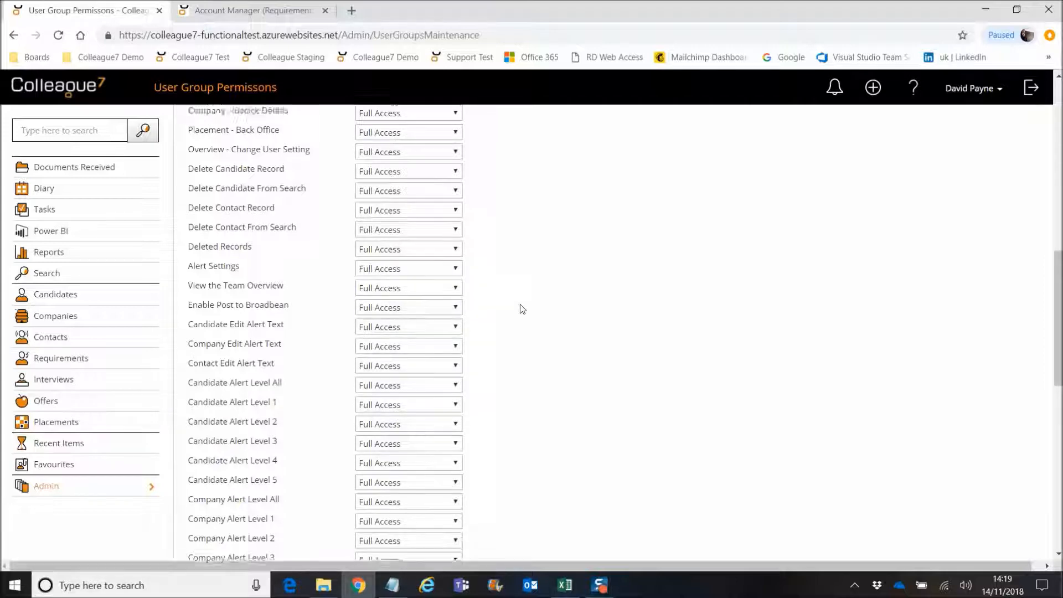
Step: Leave the group permissions for the Admin page and open the signed-in account's User Settings
scroll(522, 309, up, 10)
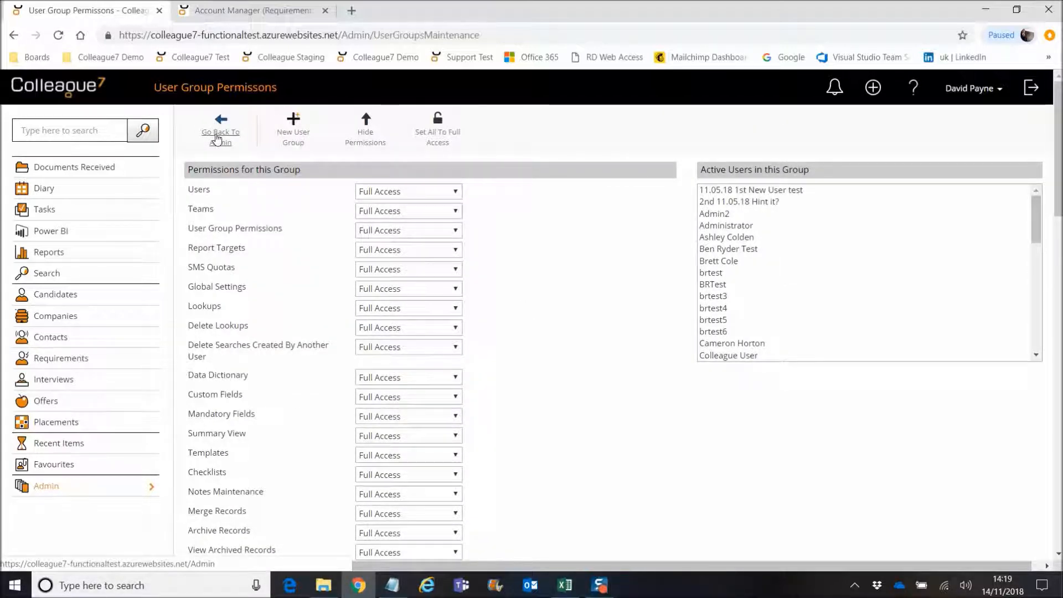
click(219, 131)
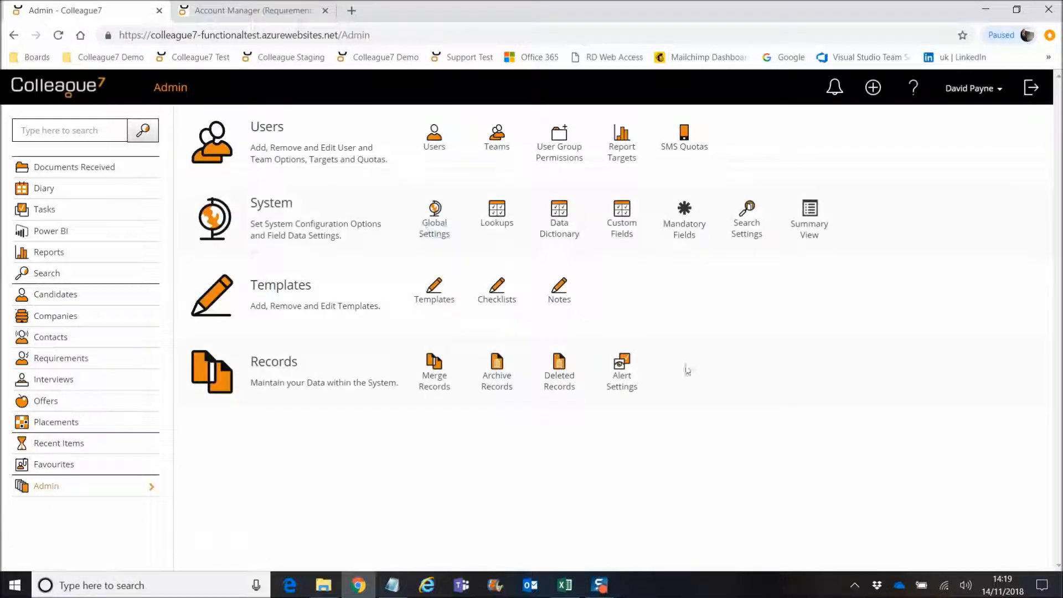
click(970, 88)
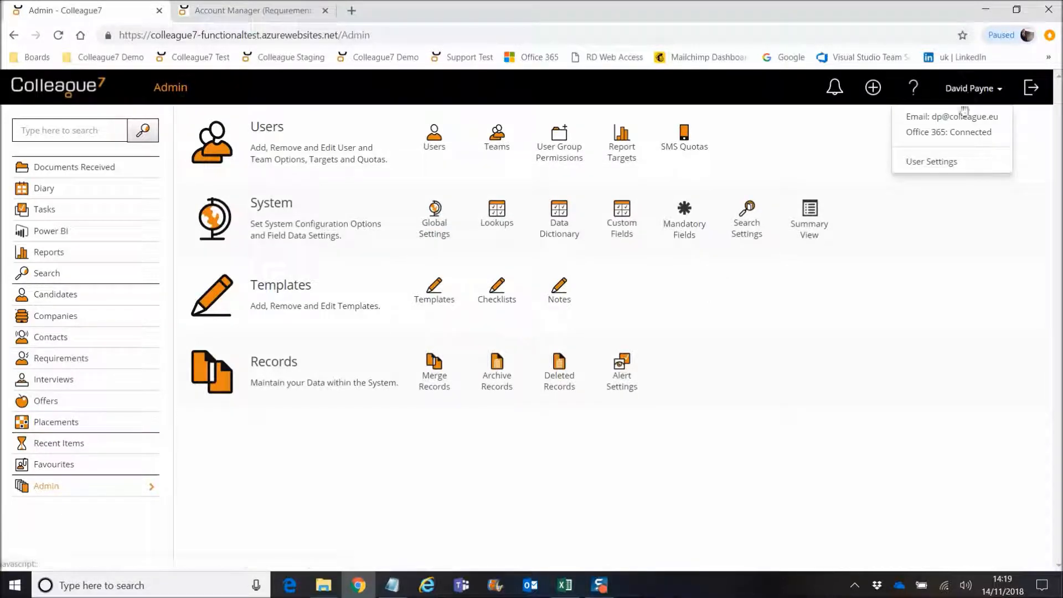
click(932, 165)
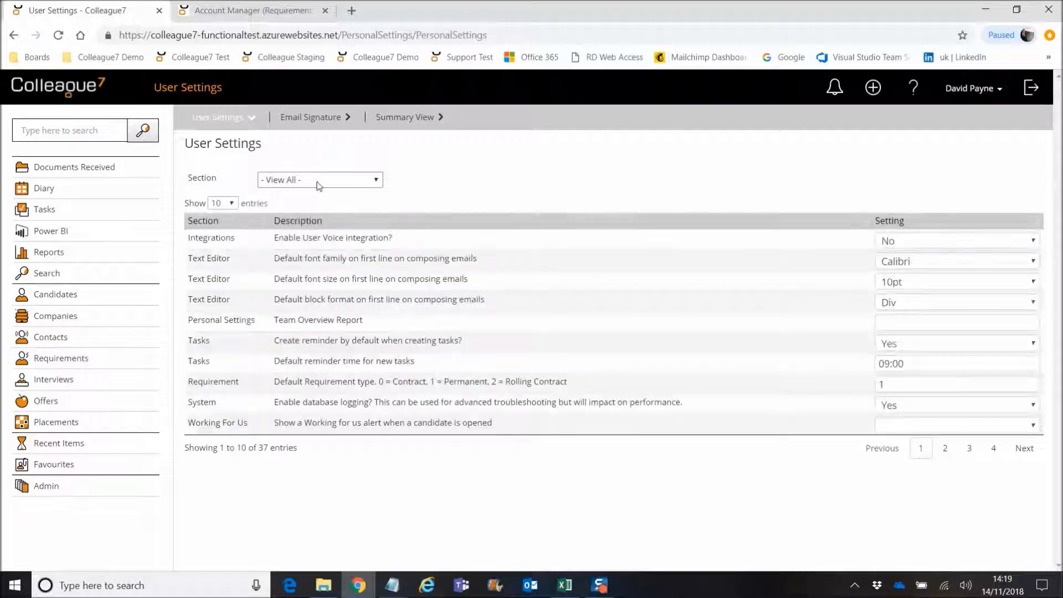
Step: Filter the User Settings to the Integrations section and examine the Broadbean Username and Broadbean Password entries
click(316, 182)
click(284, 309)
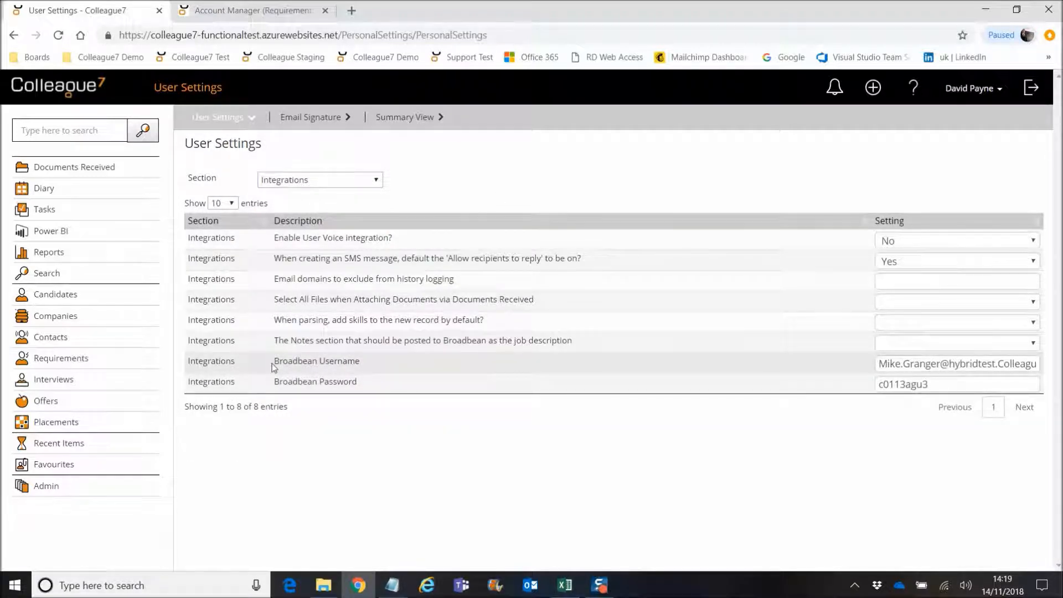
drag(273, 366, 367, 370)
click(372, 368)
drag(275, 383, 363, 388)
click(362, 384)
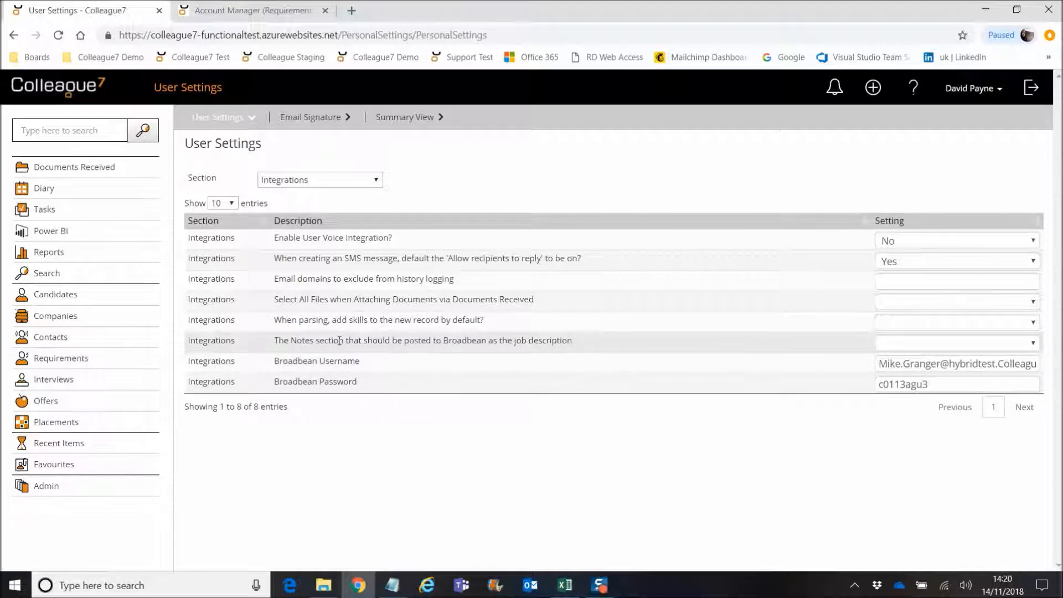
Step: Set the Notes section that should be posted to Broadbean as the job description to 1
drag(275, 341, 361, 342)
click(379, 342)
click(998, 343)
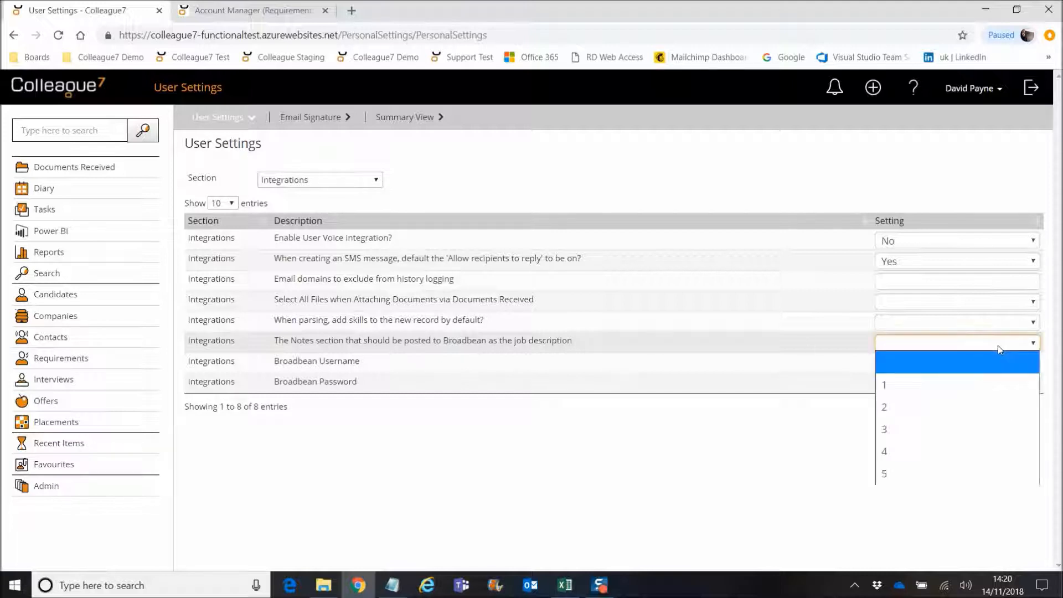
click(901, 384)
click(906, 346)
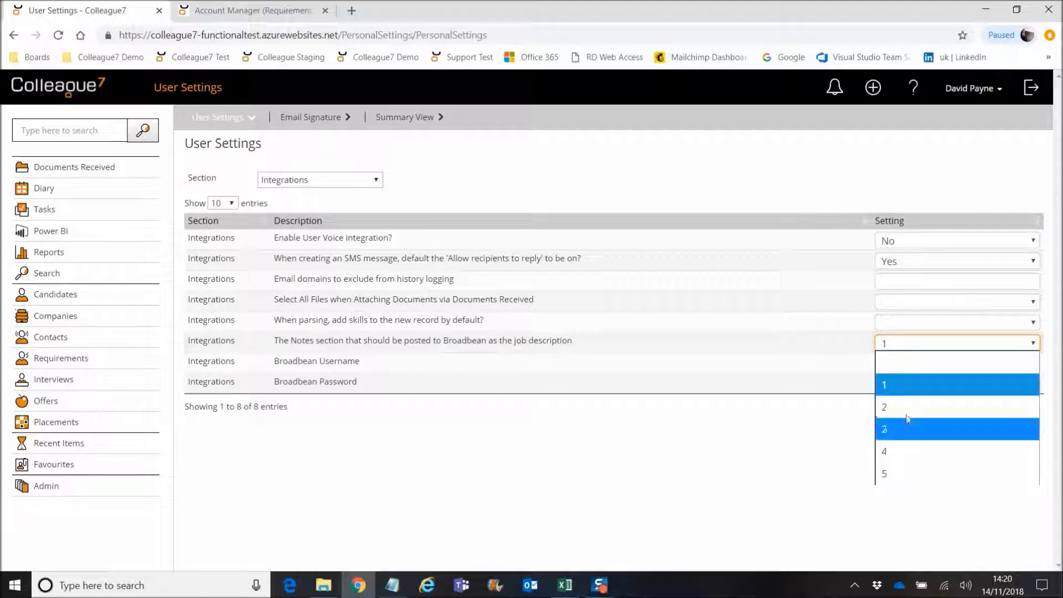
click(905, 384)
click(764, 426)
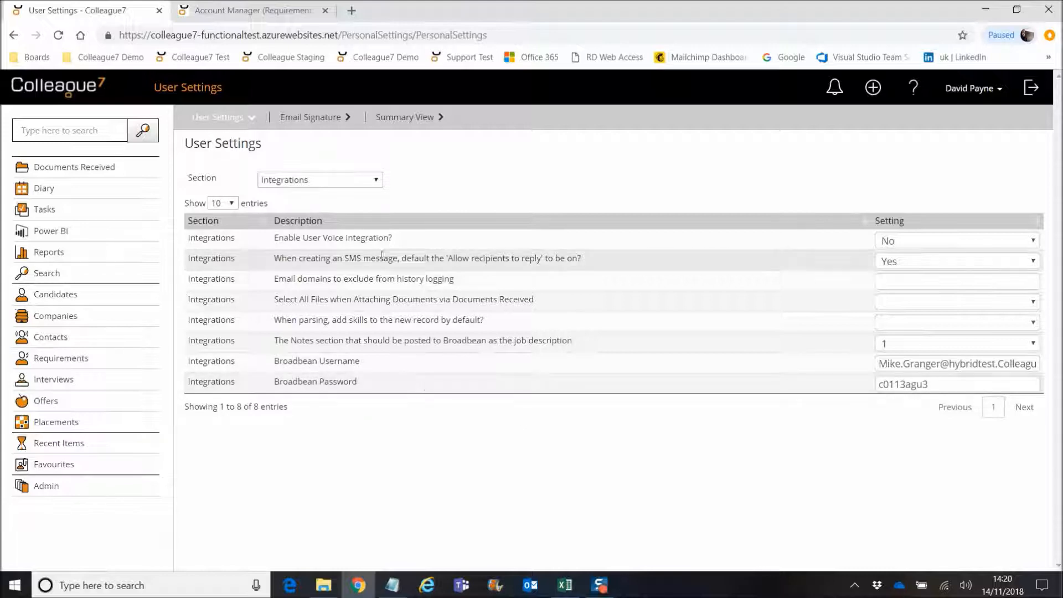
Step: Post the Account Manager requirement to Broadbean and continue with Broadbean Test Board as the chosen job board
click(247, 12)
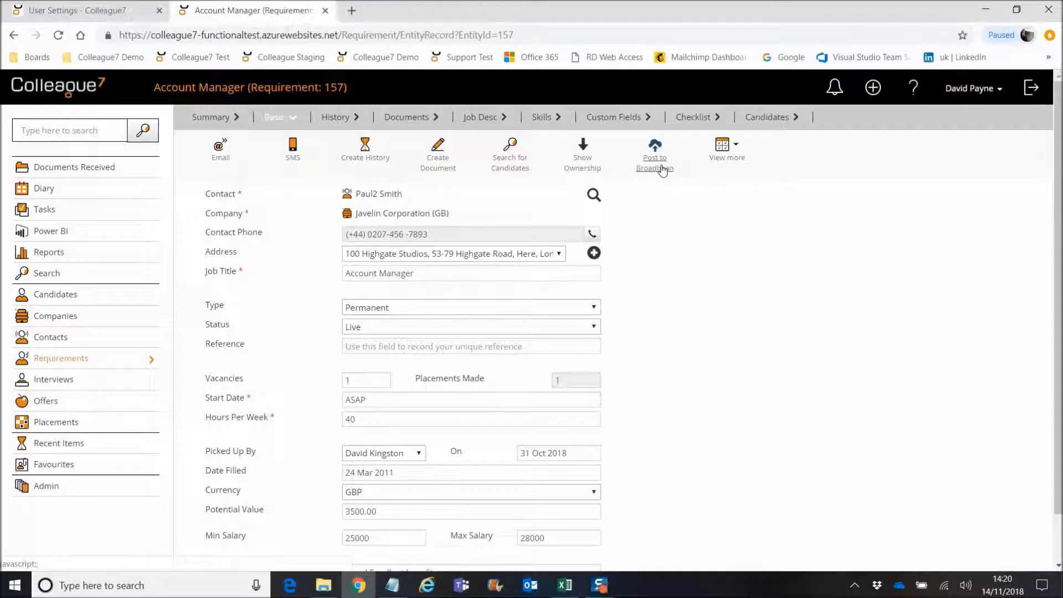
click(67, 7)
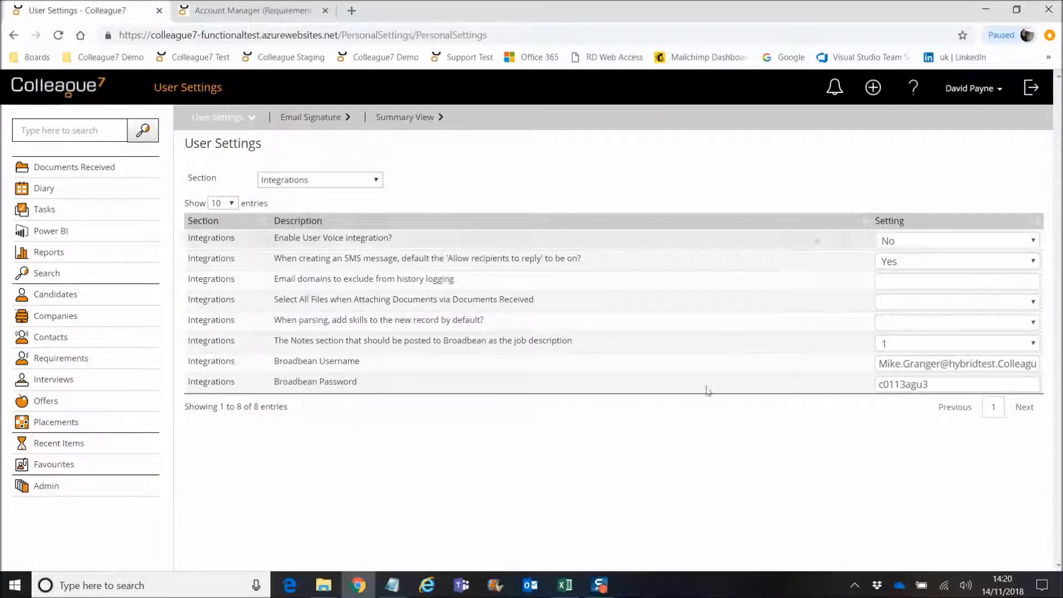
click(220, 10)
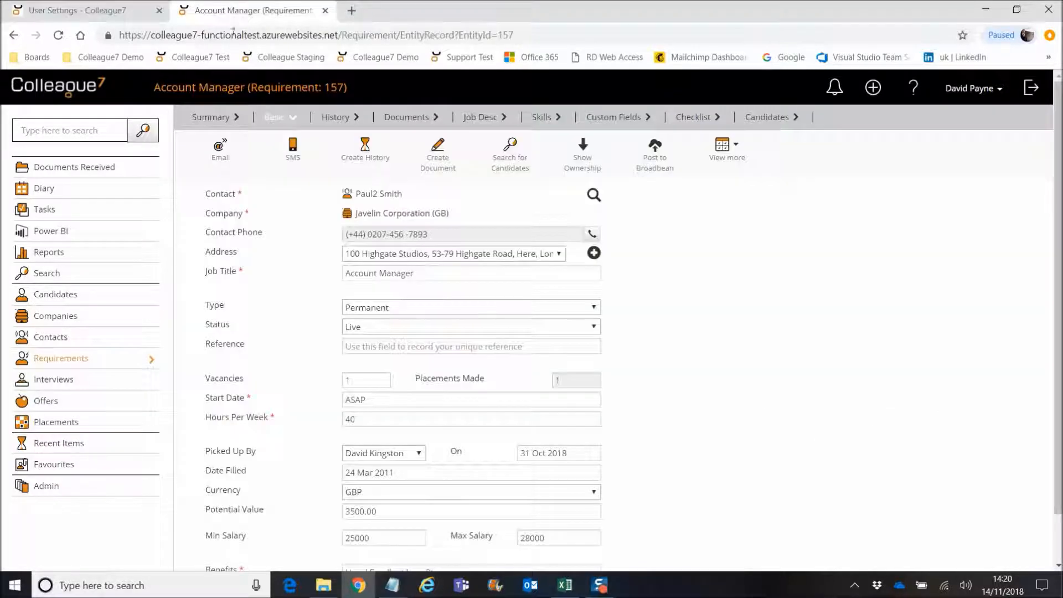
click(665, 173)
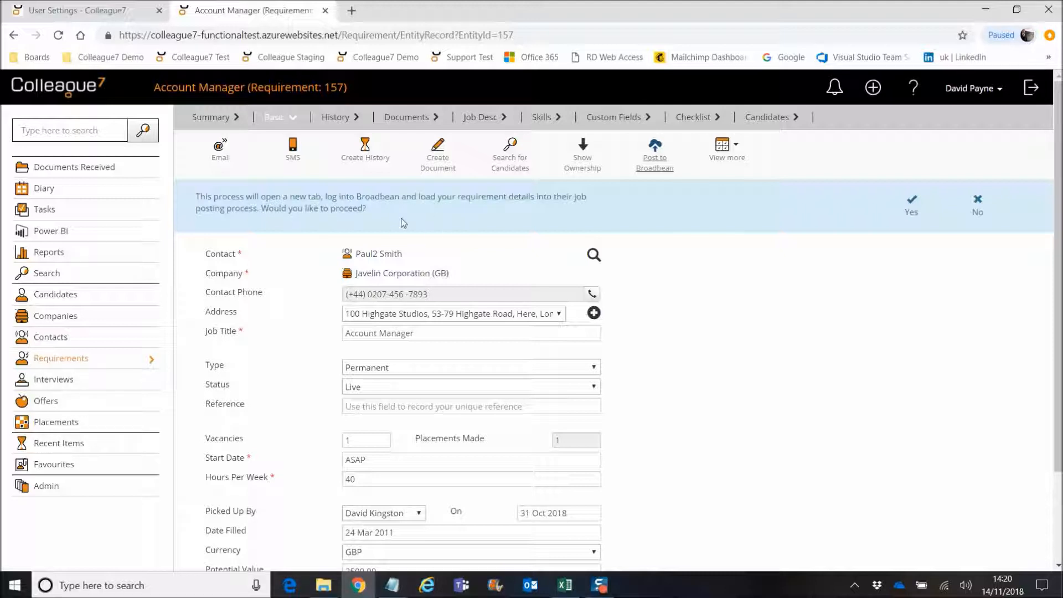
click(910, 213)
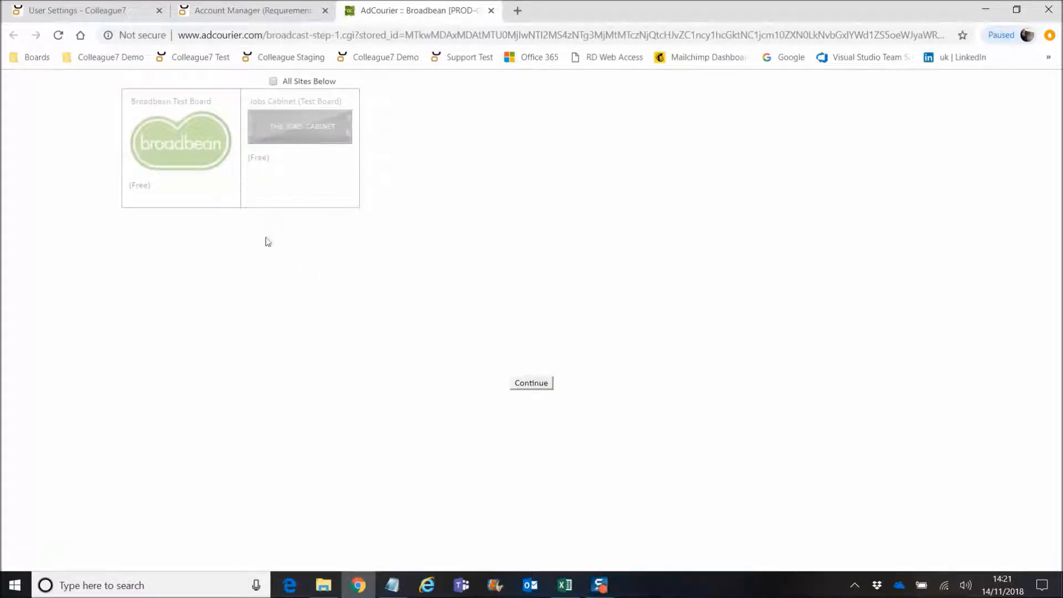
click(178, 145)
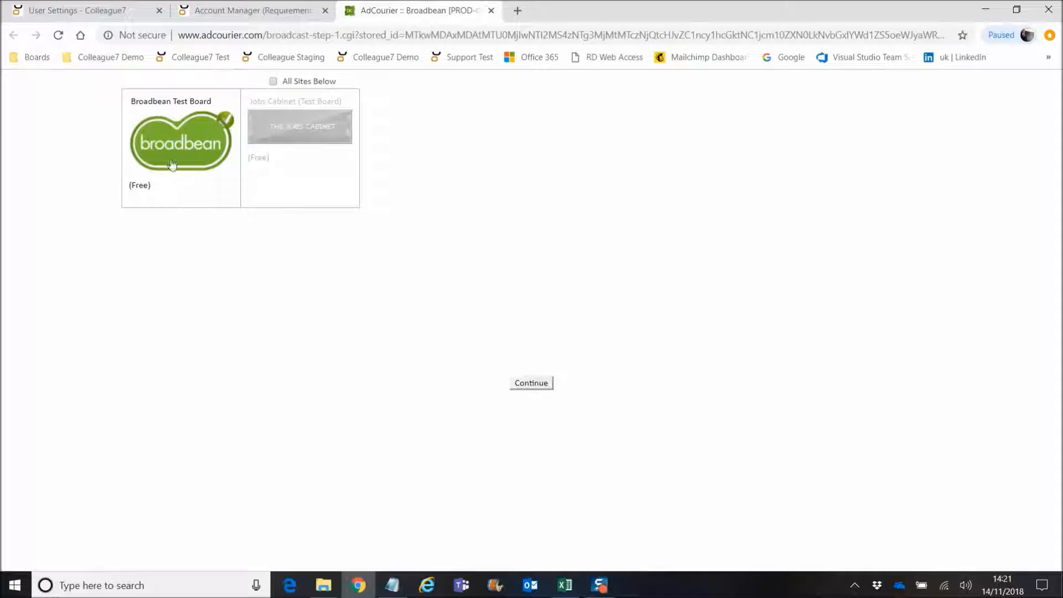
click(531, 383)
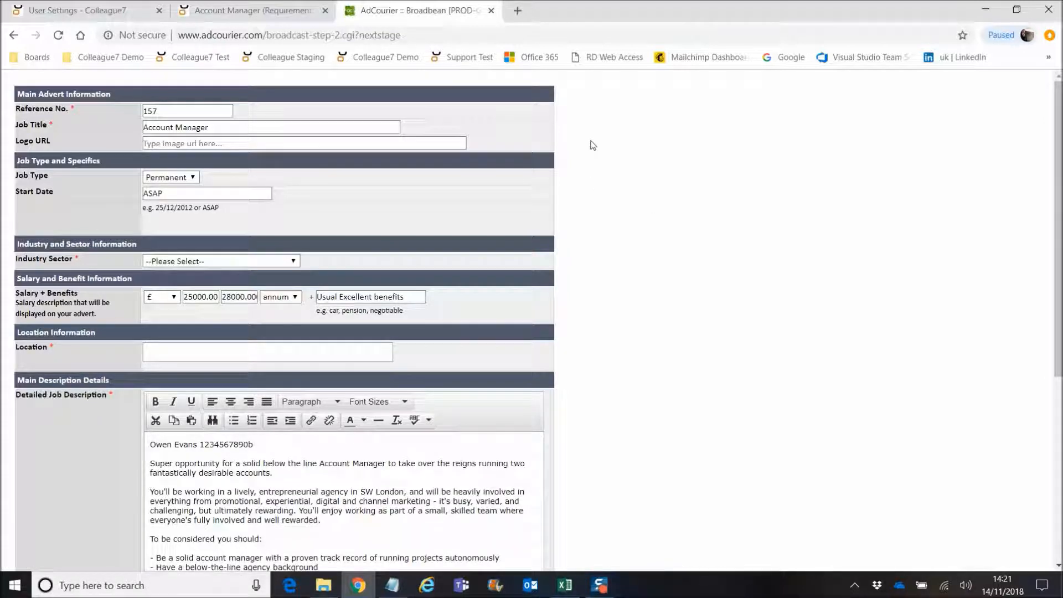
Step: Review the prefilled Broadbean advert form, checking the job description and the required Industry Sector and Location fields
scroll(618, 172, down, 4)
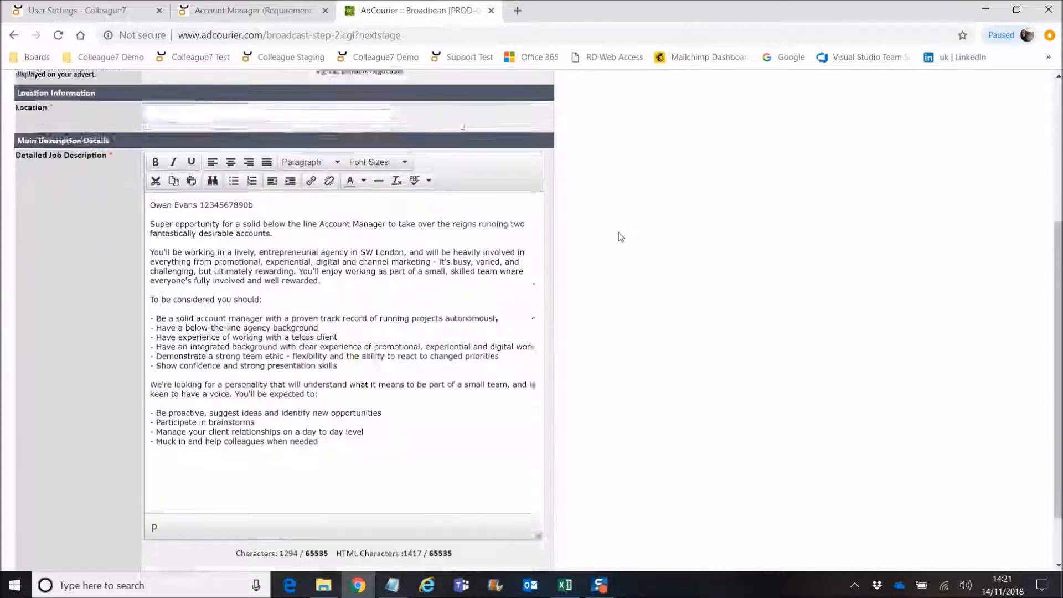
scroll(619, 232, up, 5)
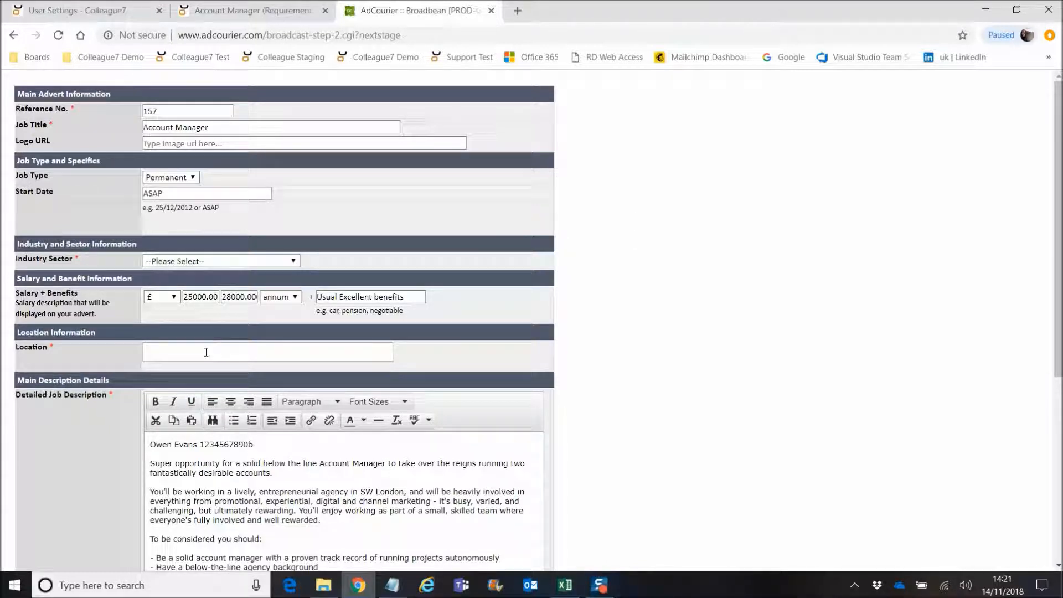
click(206, 352)
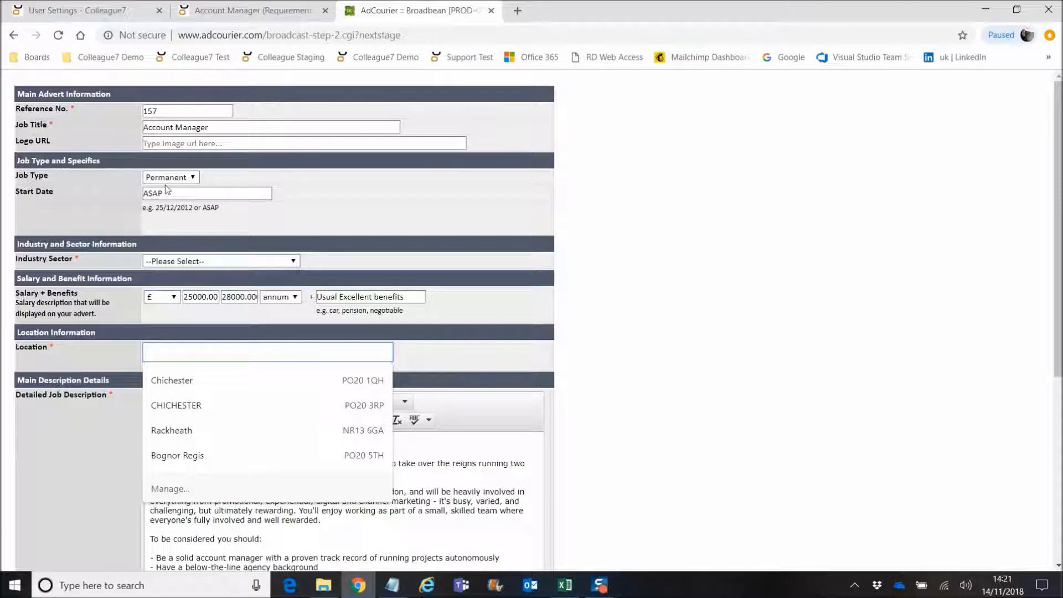
click(177, 265)
click(257, 264)
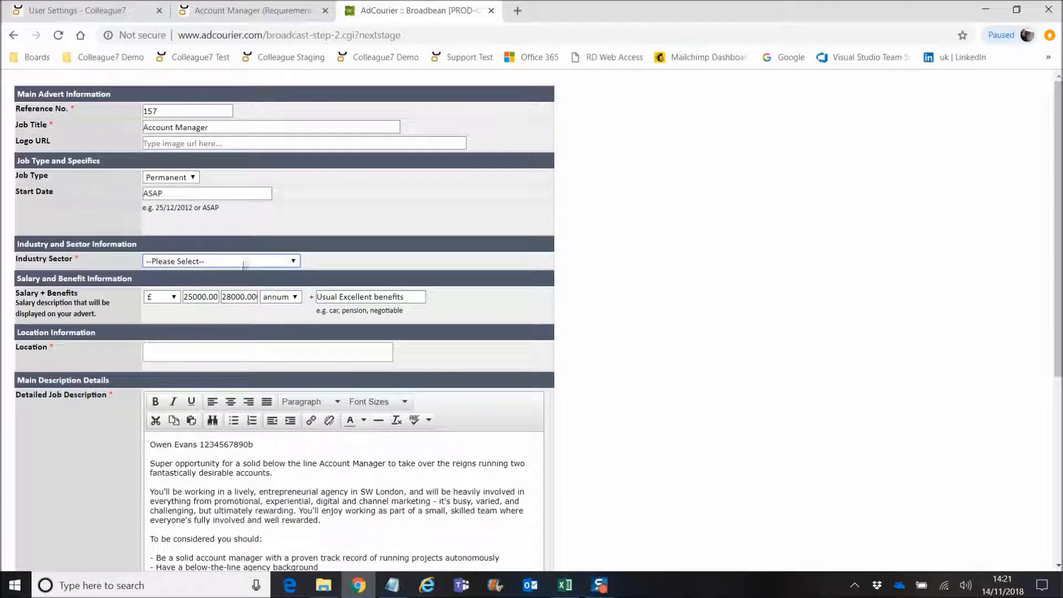
click(603, 268)
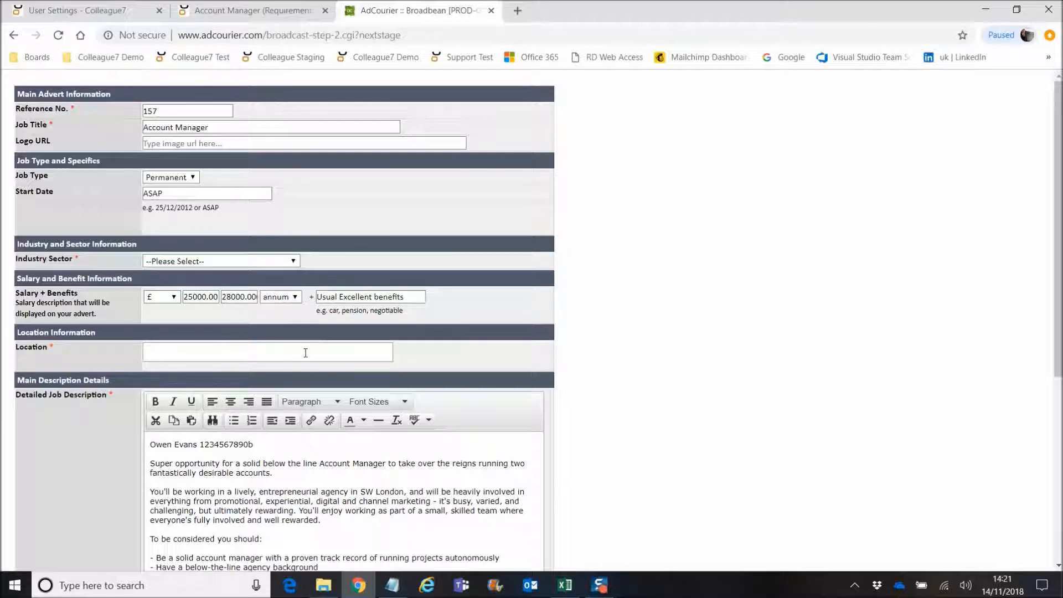
click(220, 263)
scroll(222, 368, down, 5)
scroll(221, 368, up, 5)
click(394, 253)
click(299, 352)
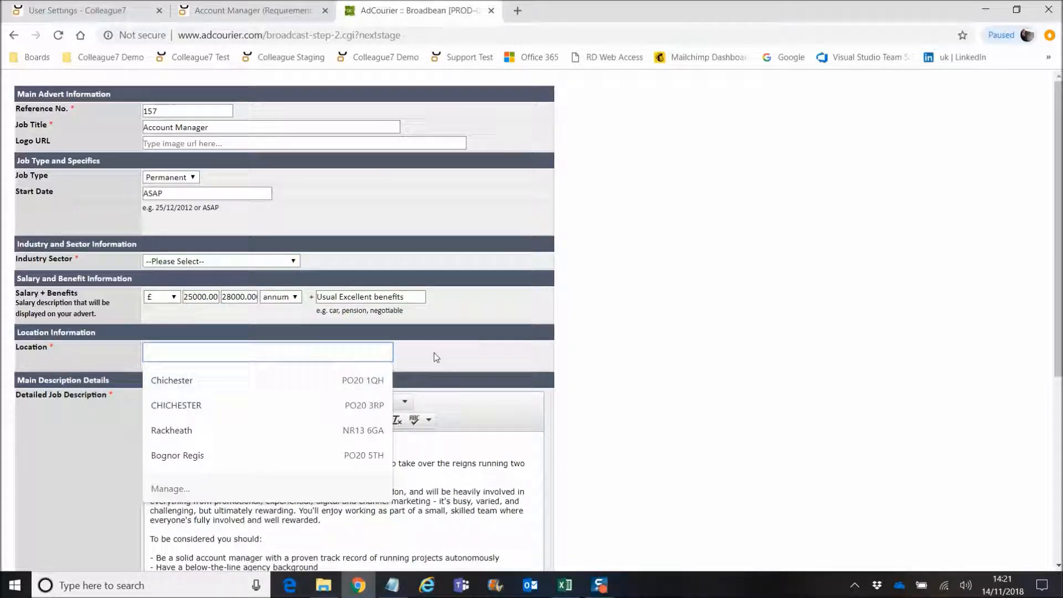
click(495, 340)
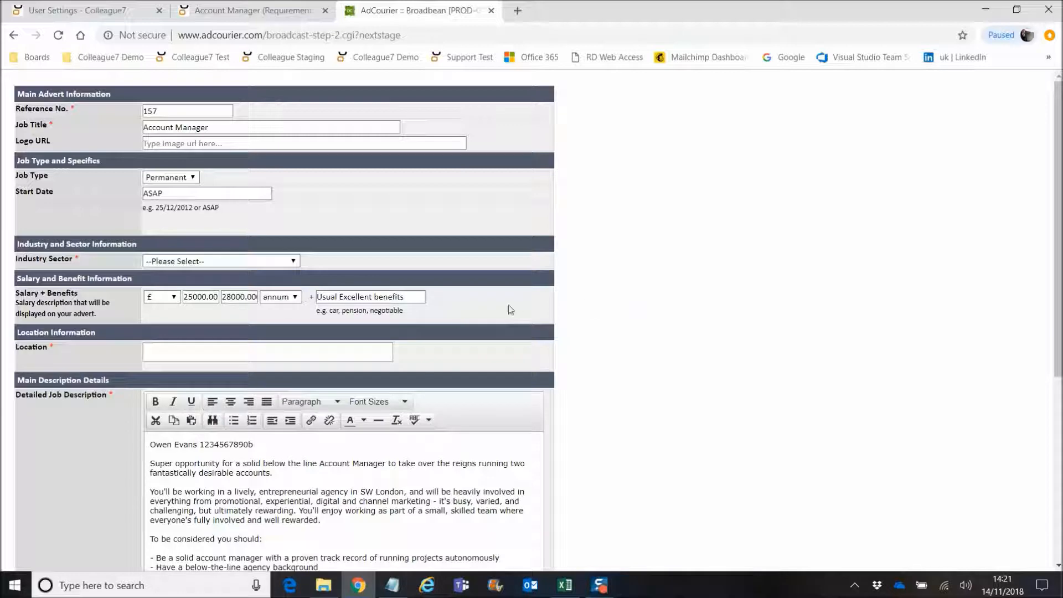
Step: Look through the whole advert once more, compare it with the requirement record, and close the AdCourier page
scroll(620, 243, down, 5)
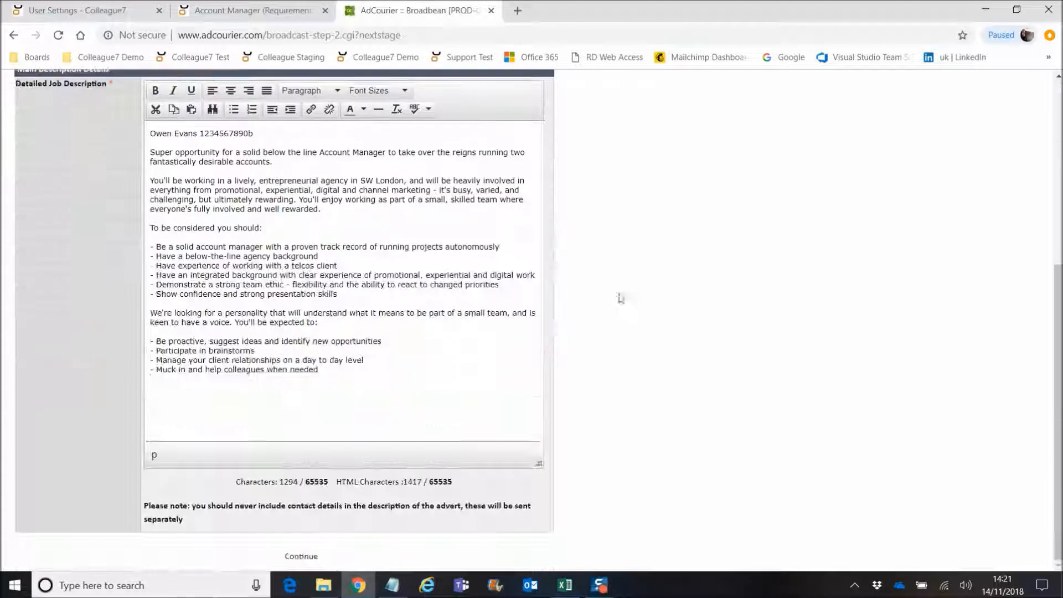
scroll(625, 306, up, 5)
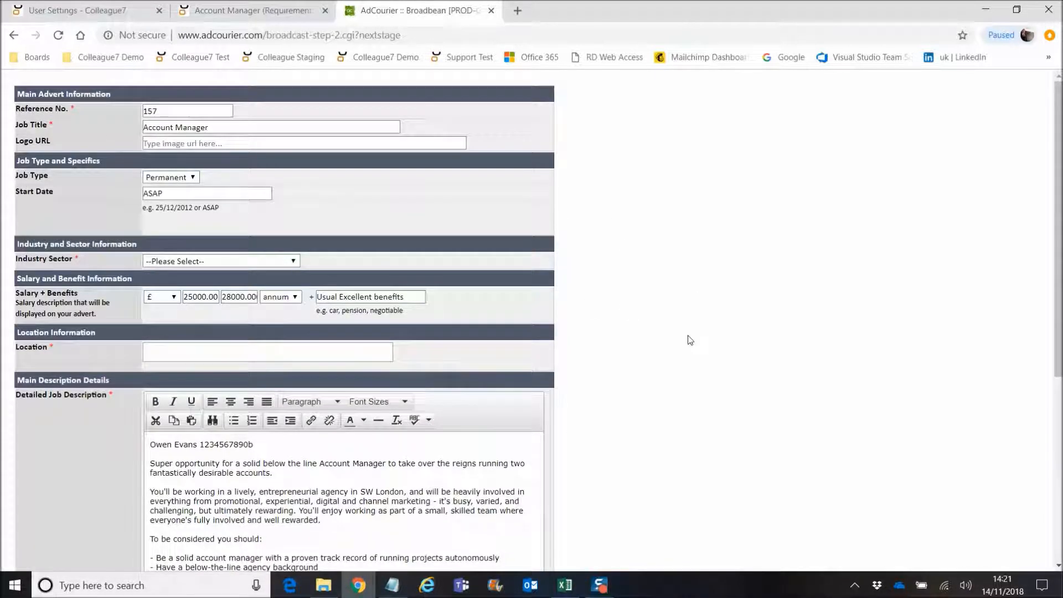
scroll(689, 355, down, 5)
scroll(669, 342, up, 5)
click(250, 10)
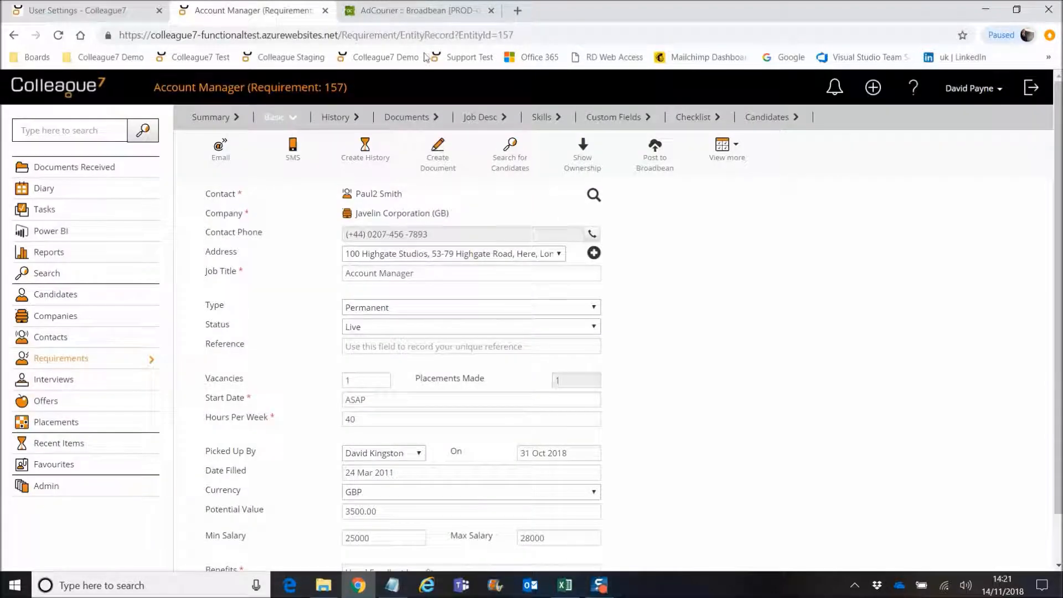
click(473, 11)
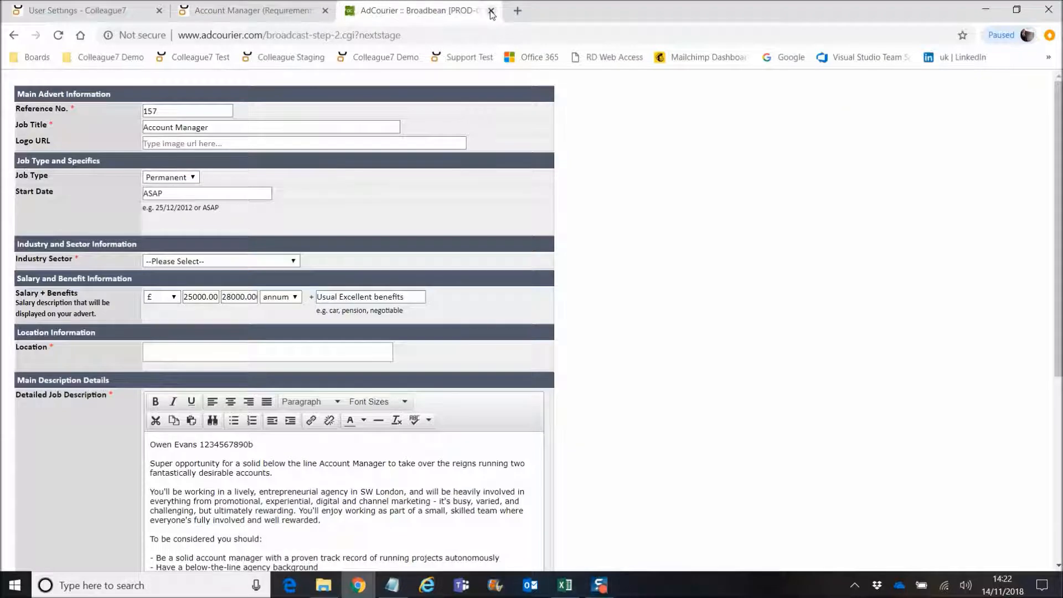
click(491, 11)
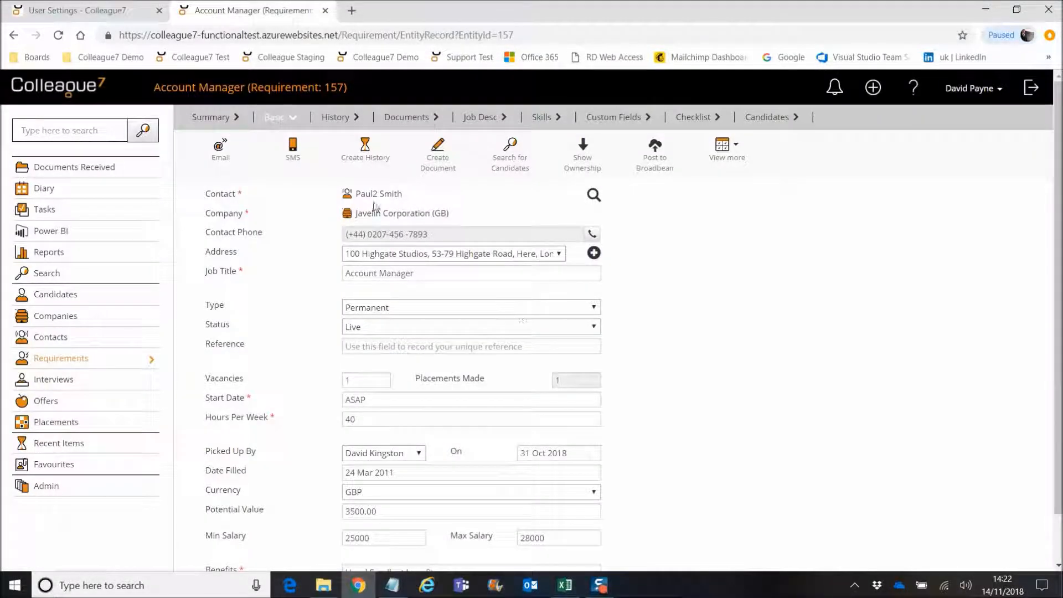
Step: Open the requirement's newest Job Posted to Broadbean history entry, read its posted details, and hide the entry again
click(335, 117)
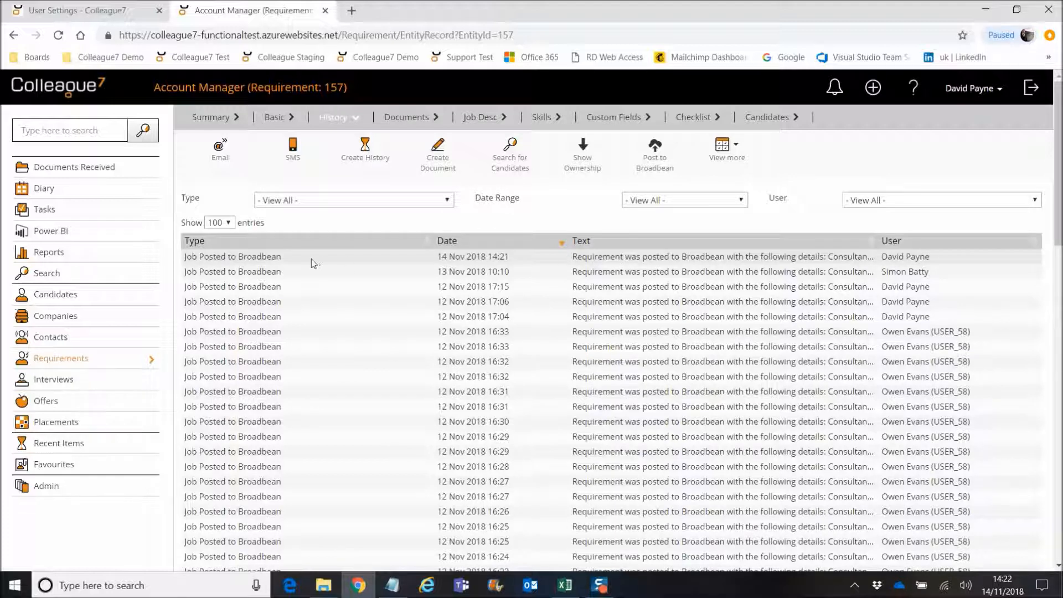
click(328, 256)
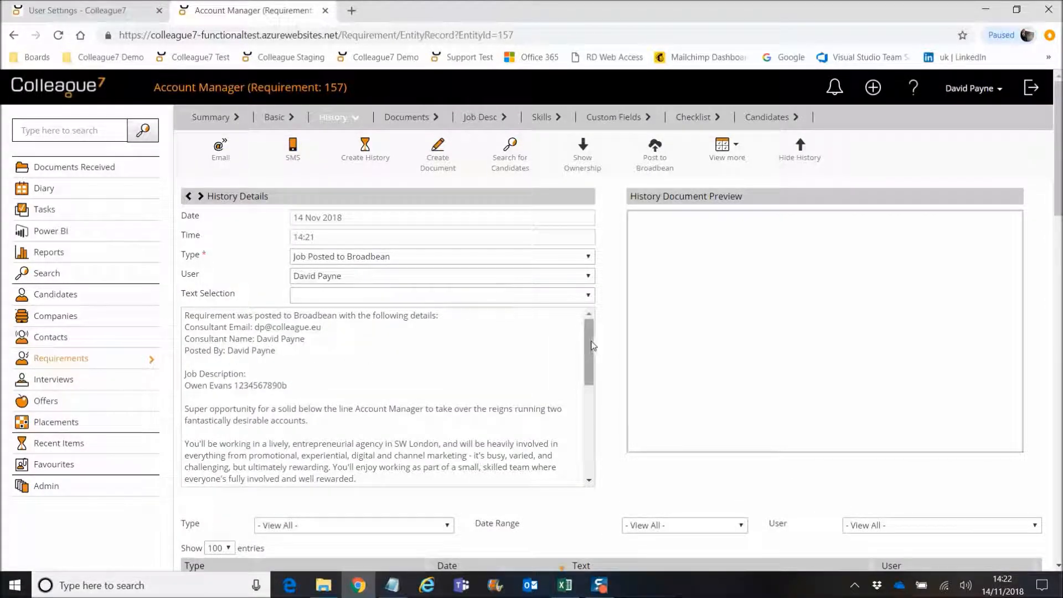
scroll(592, 345, down, 4)
scroll(592, 345, up, 4)
click(266, 448)
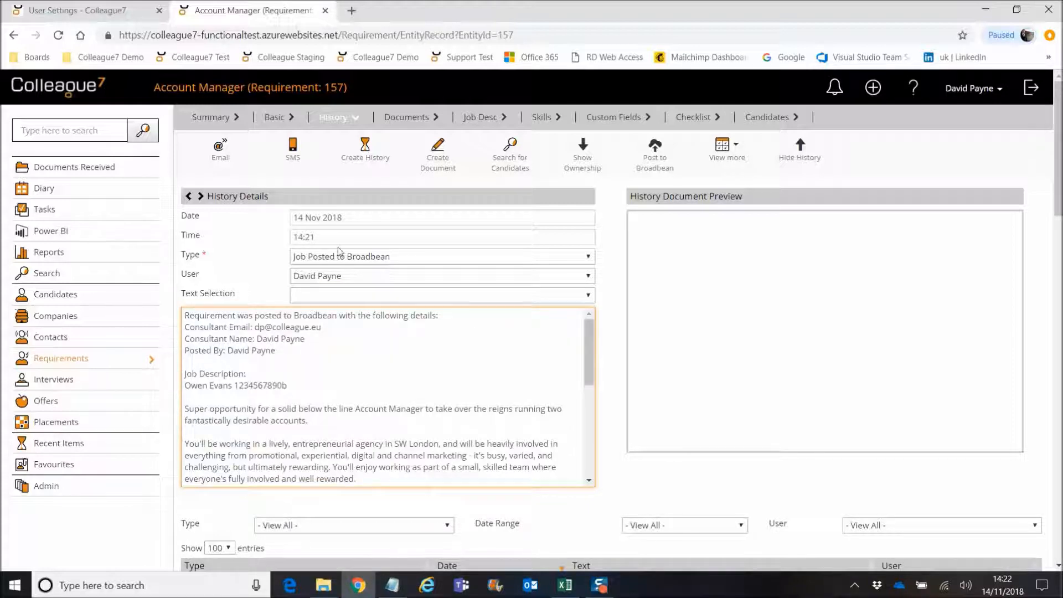
click(802, 158)
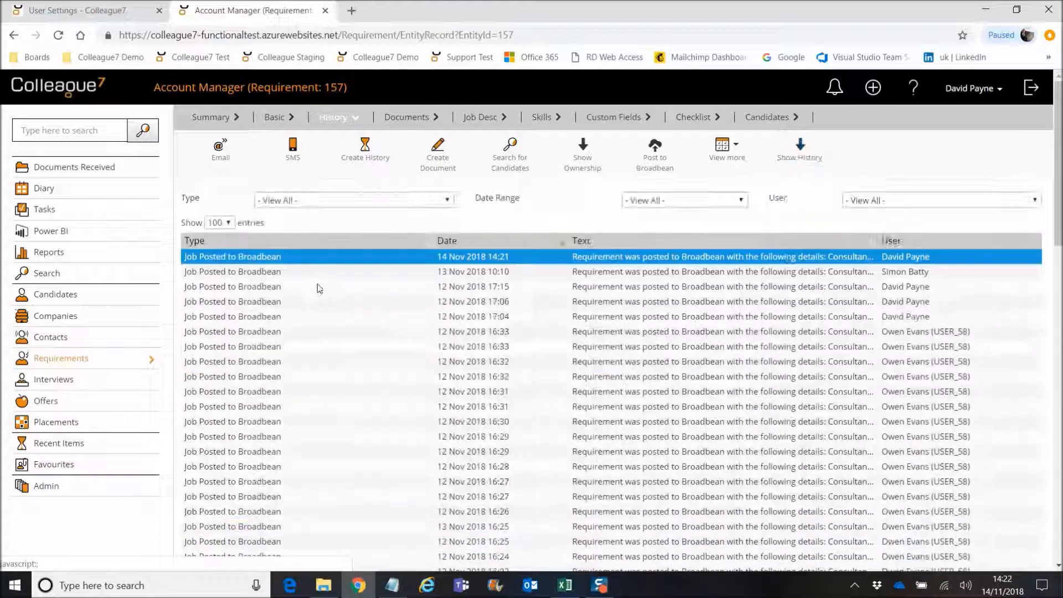
Step: Return to the requirement's Basic details and show and hide the Ownership section to examine its teams, users and owners
click(275, 117)
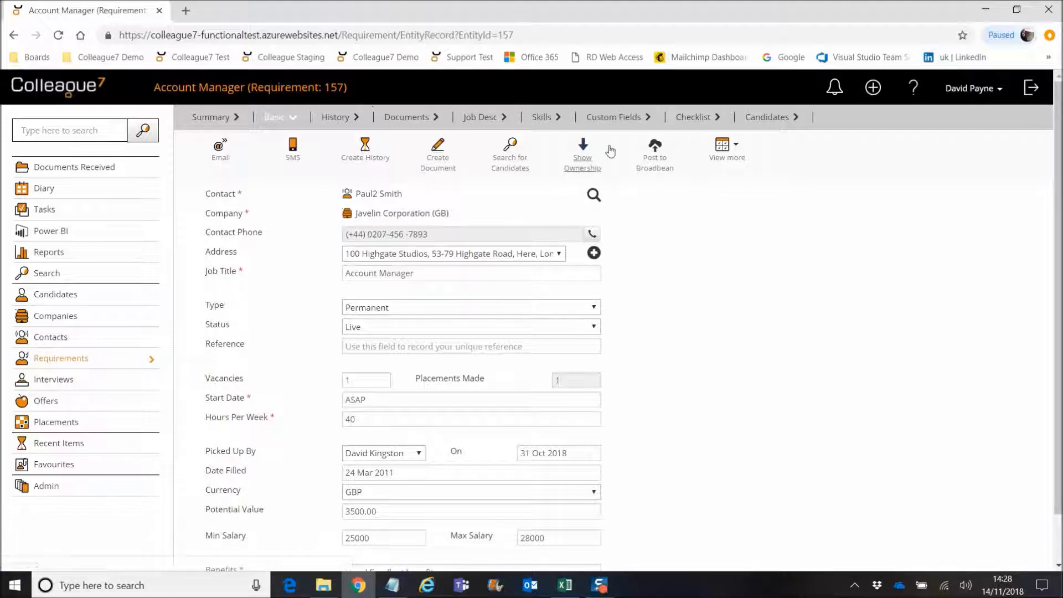
click(577, 166)
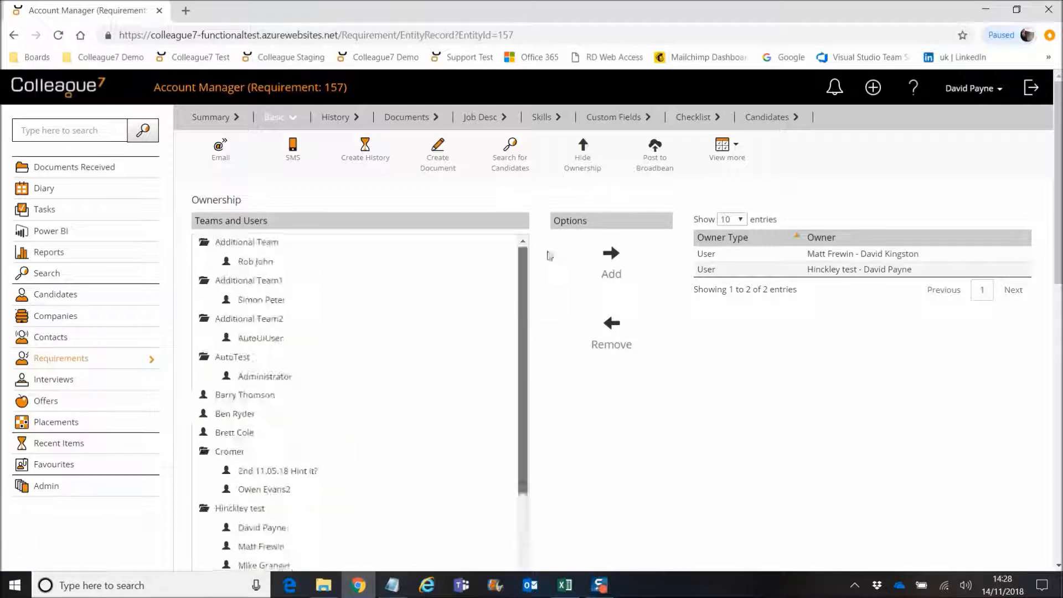
click(584, 162)
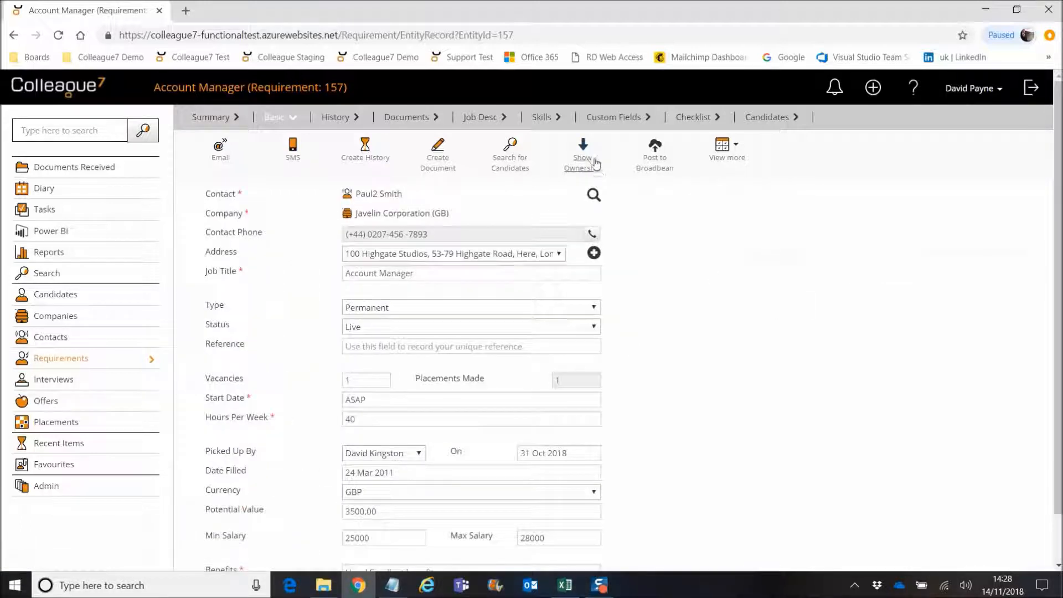
click(582, 150)
click(585, 166)
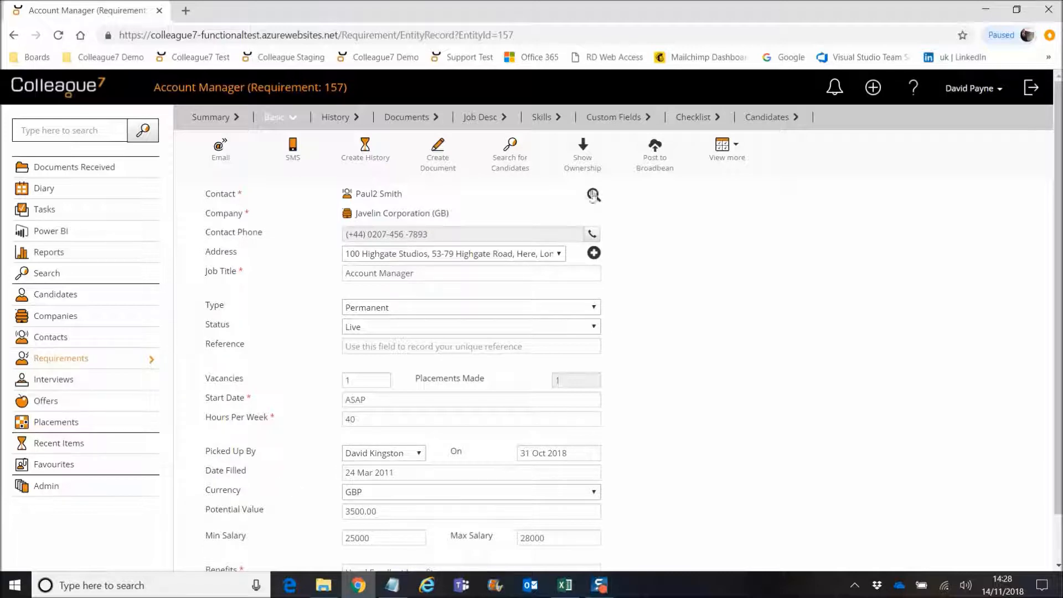
click(586, 163)
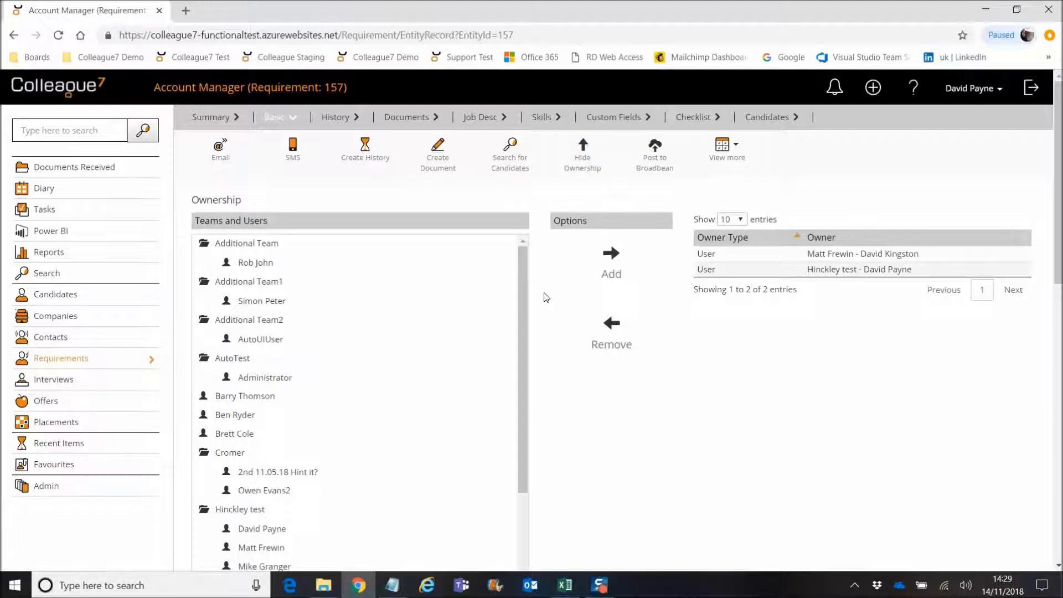
click(582, 175)
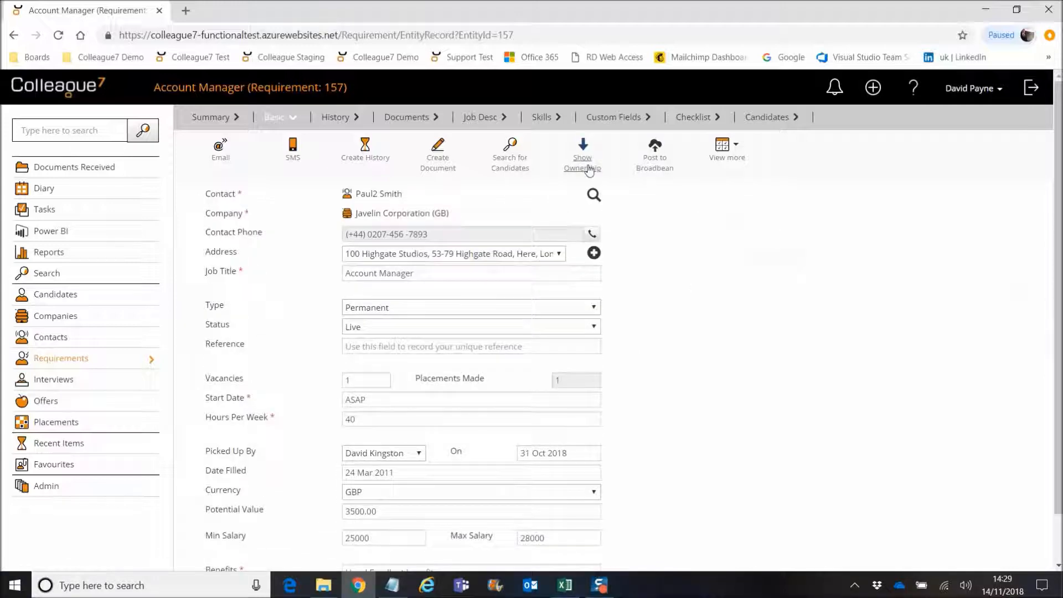
click(582, 164)
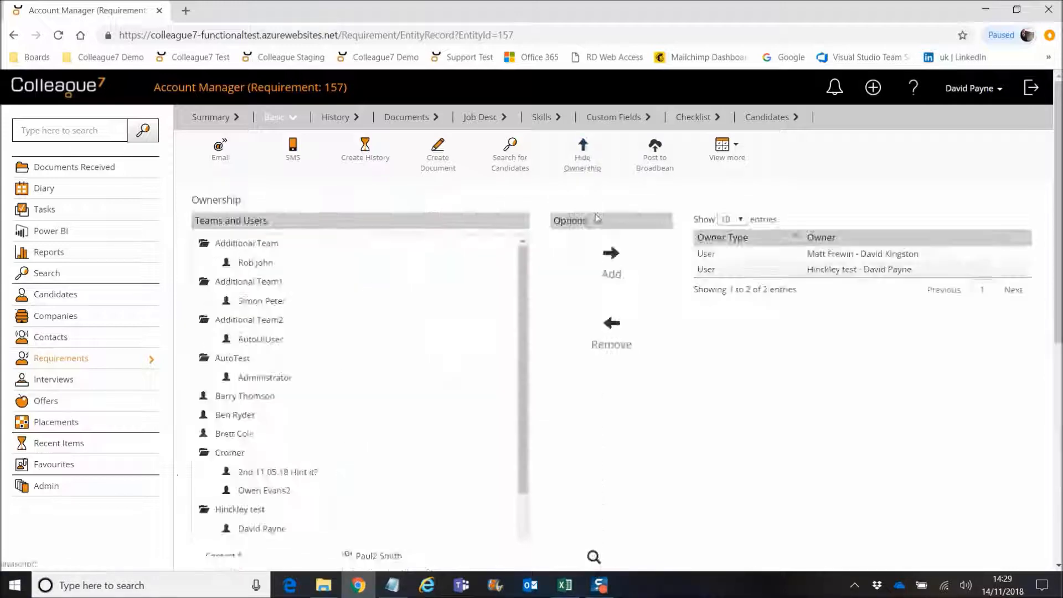
Step: Toggle the requirement's Ownership section to compare the record with and without it, ending with it hidden
click(577, 168)
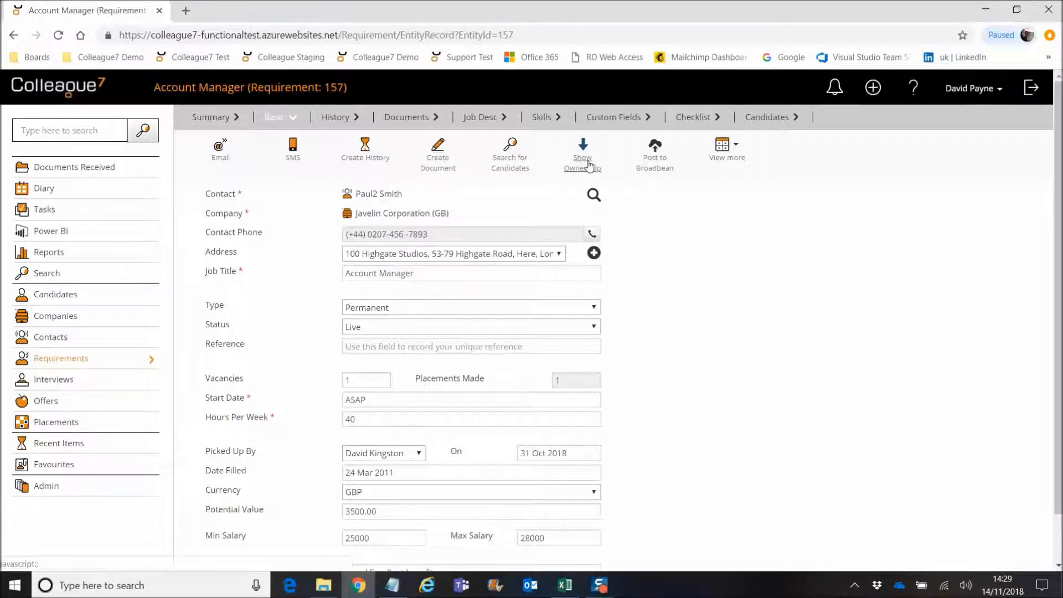
click(589, 166)
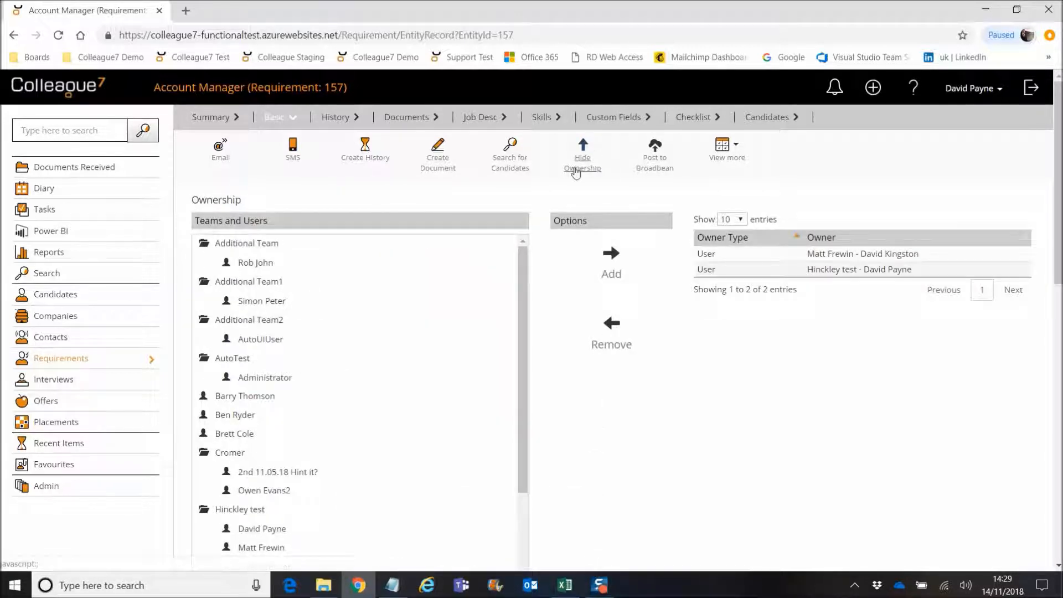
click(582, 170)
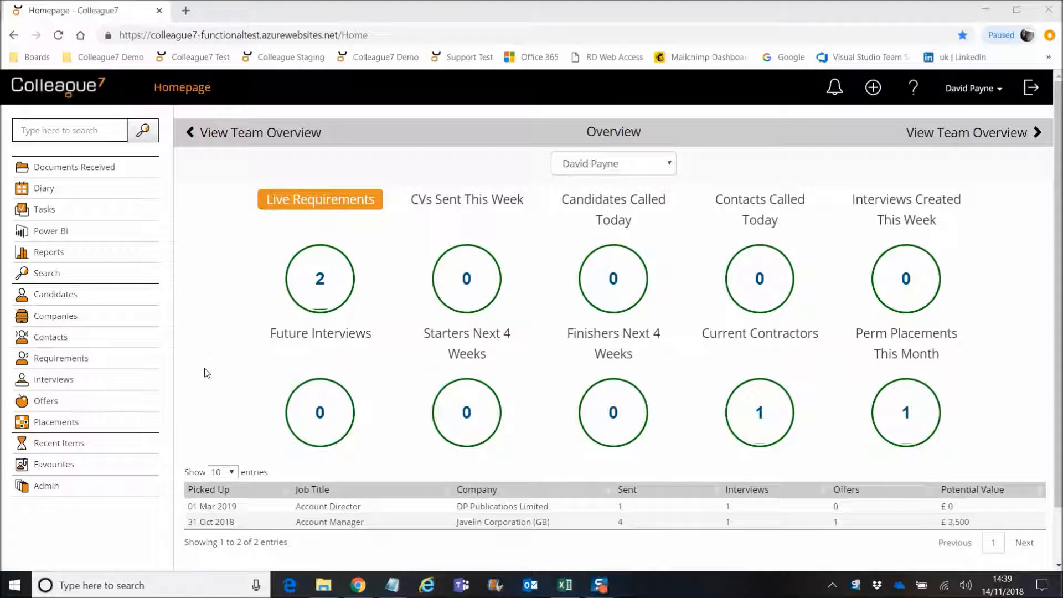
Step: Open the Tasks list and filter it by linked entity type Candidate, switch to Contact, and reset to View All
click(40, 213)
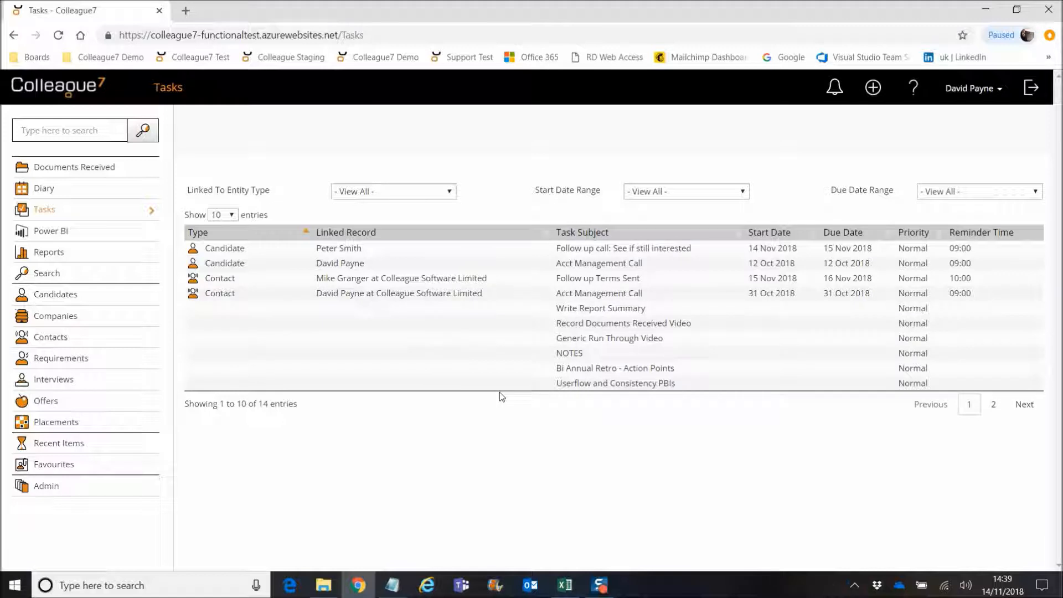
click(426, 192)
click(387, 235)
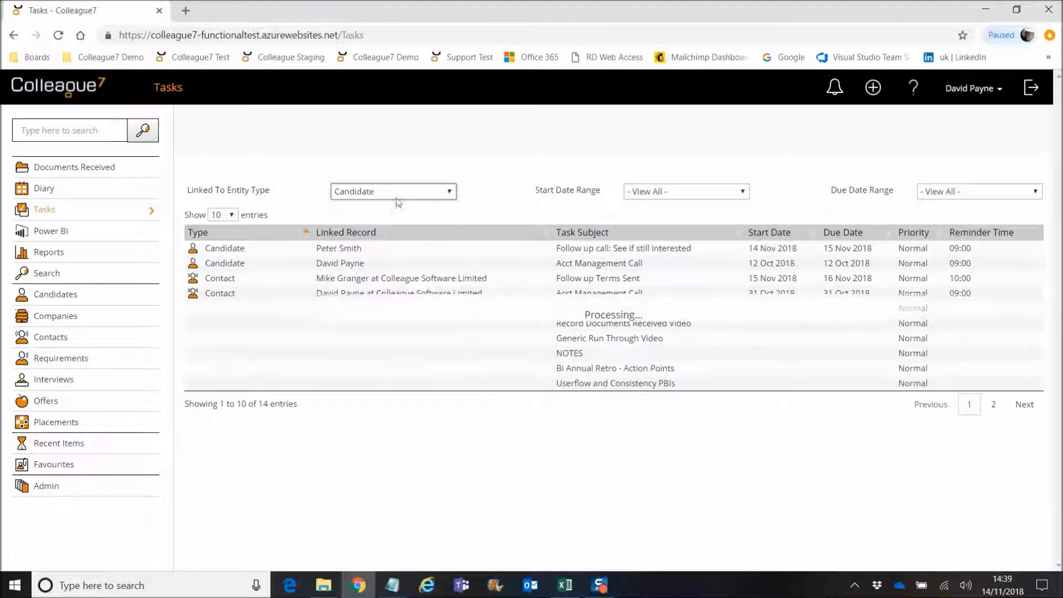
click(403, 193)
click(394, 277)
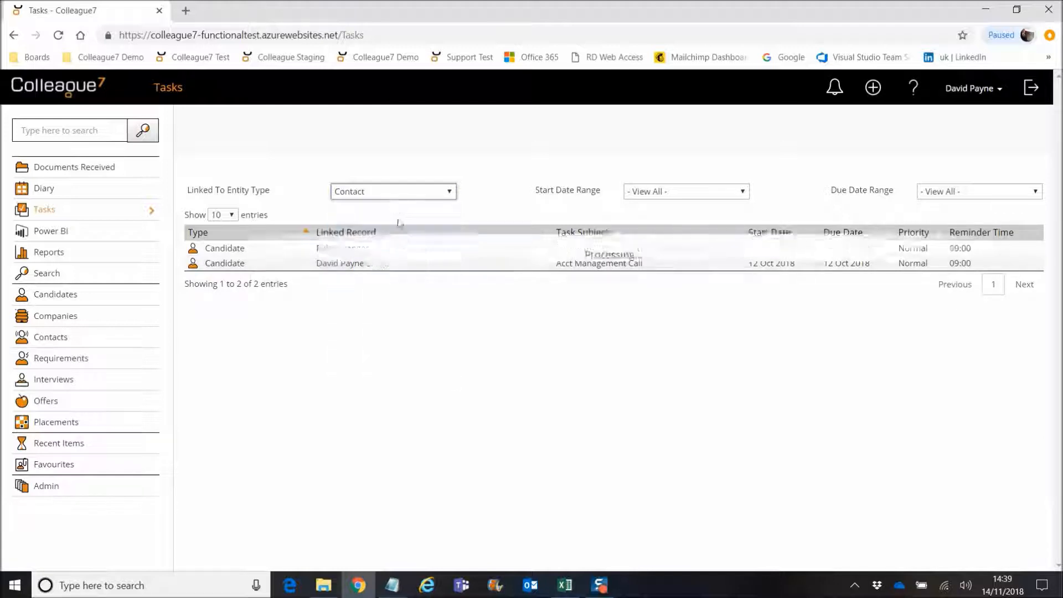
click(396, 193)
click(401, 214)
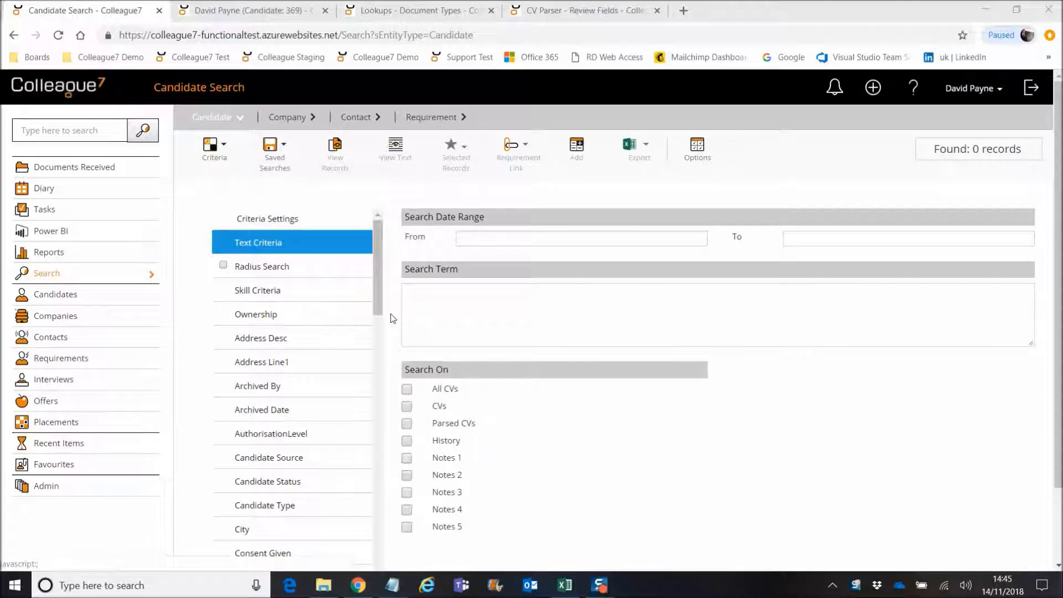
Step: Review the candidate search's Search On options, and select the Sample CV in the candidate record's documents
scroll(396, 313, down, 1)
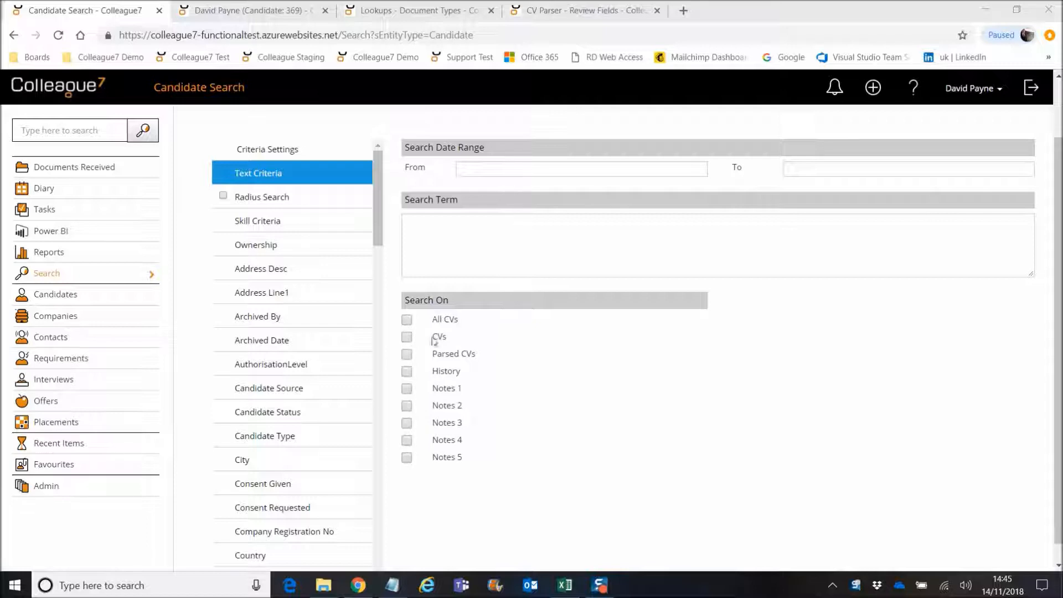
scroll(446, 335, up, 1)
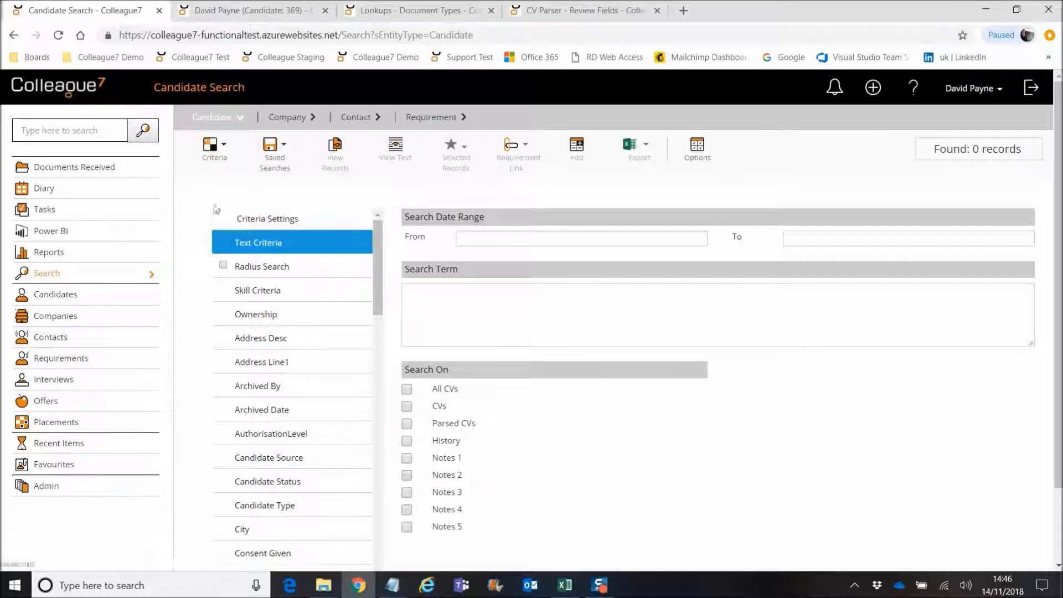
click(257, 18)
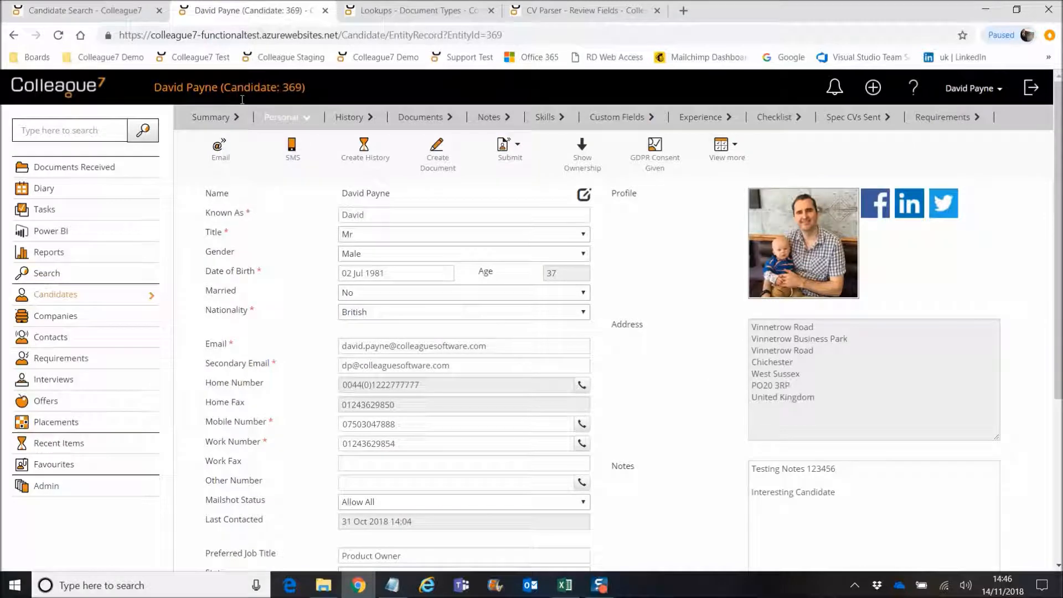
click(420, 116)
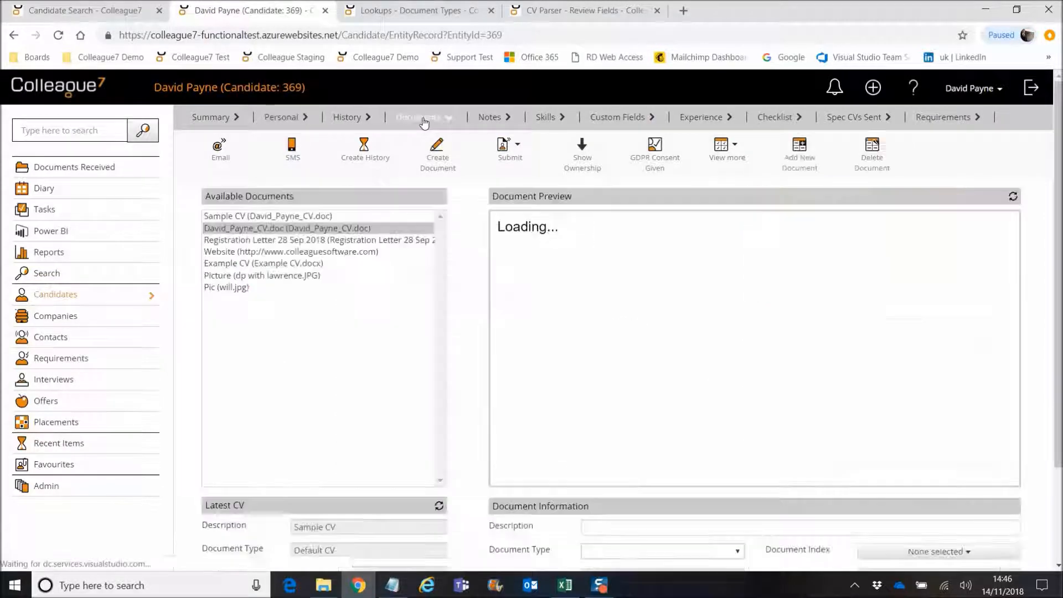
scroll(475, 253, down, 2)
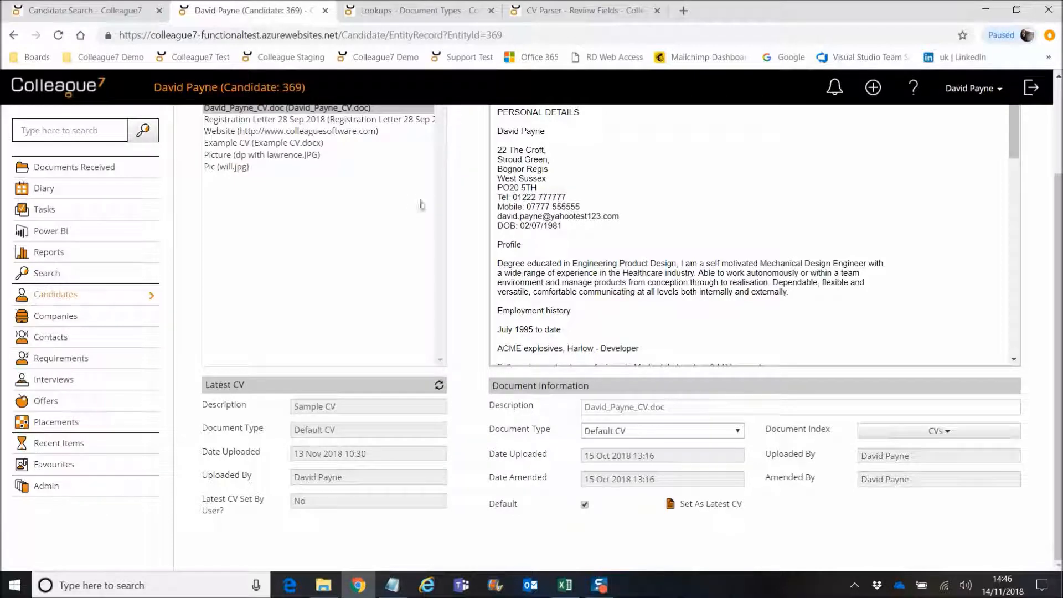
scroll(423, 208, up, 2)
click(310, 216)
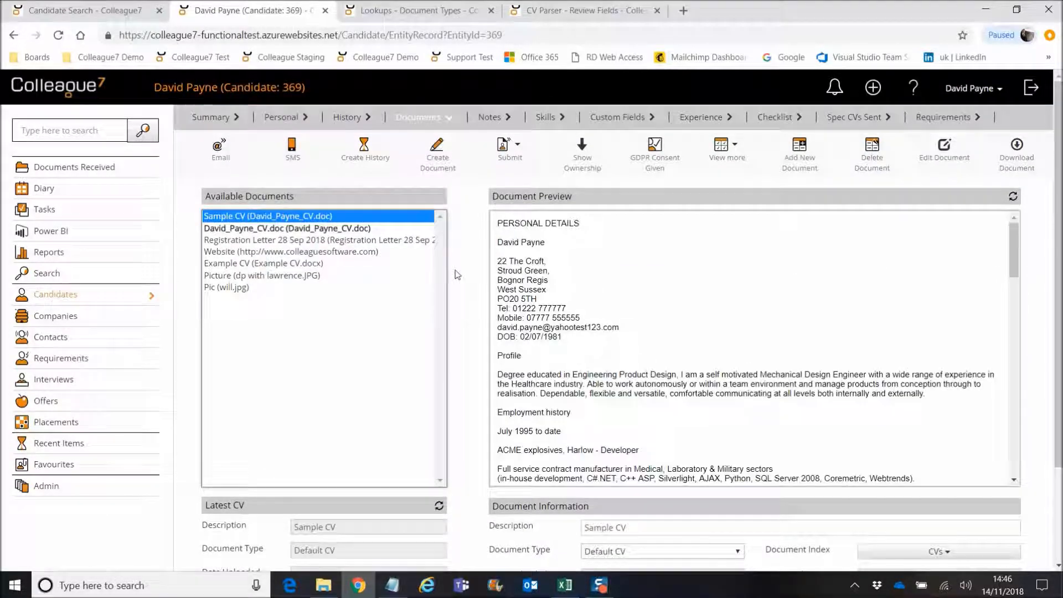
Step: Show the Sample CV's Document Index choices and compare them with the Search On options in the candidate search
scroll(457, 274, down, 2)
drag(762, 433, 839, 434)
click(783, 440)
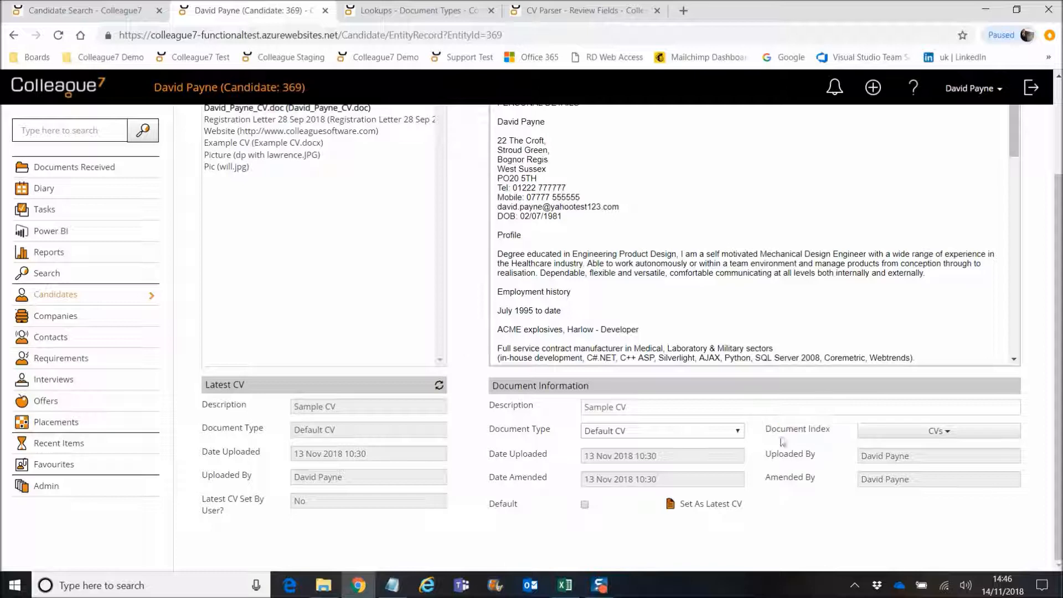
click(941, 432)
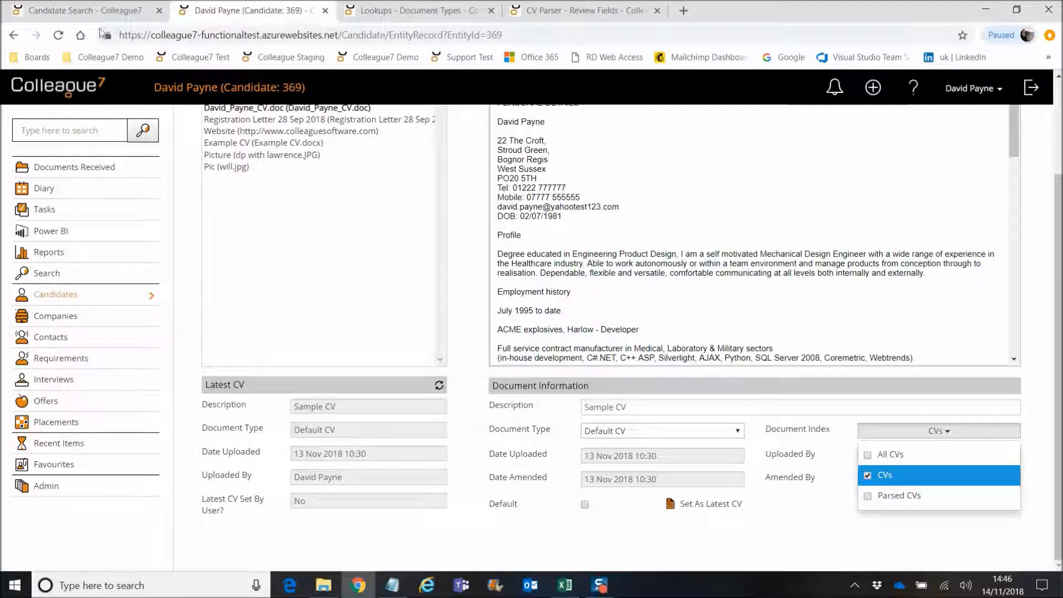
click(83, 10)
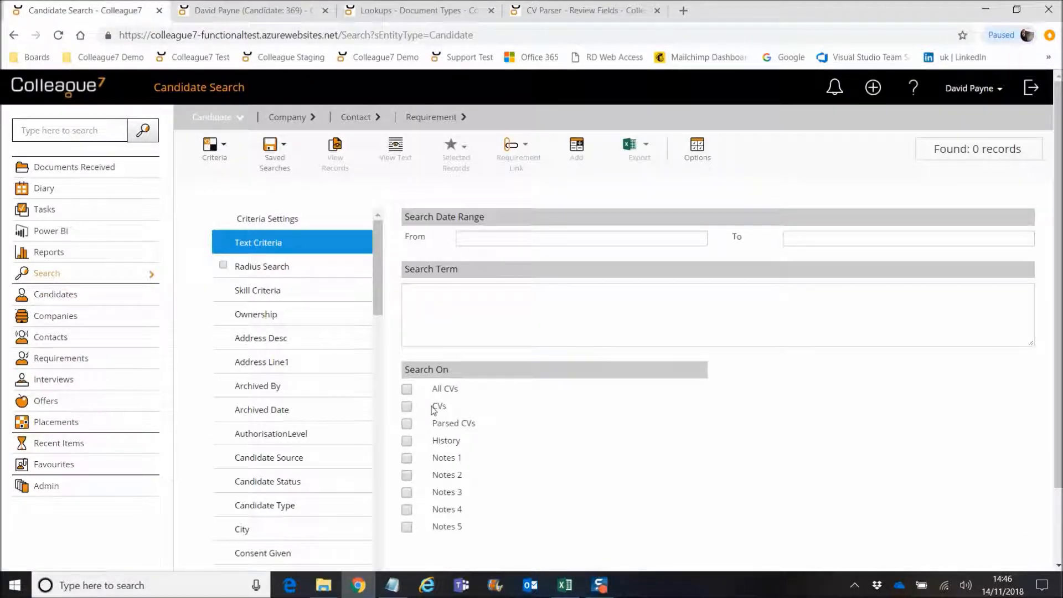
click(249, 10)
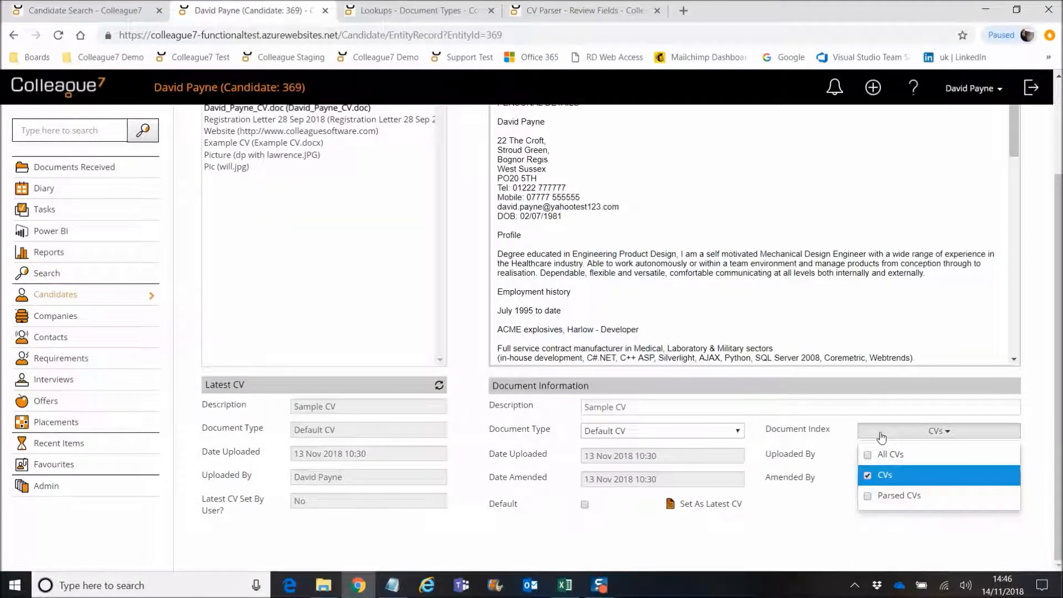
Step: Add the All CVs index to the Sample CV and remove it again, keeping only CVs
click(869, 458)
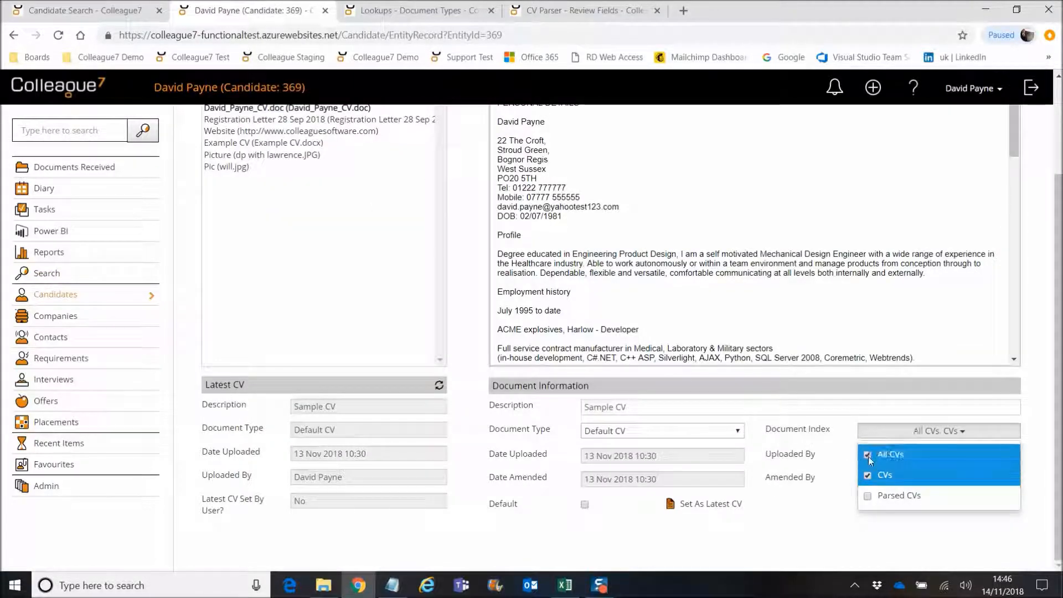
click(869, 457)
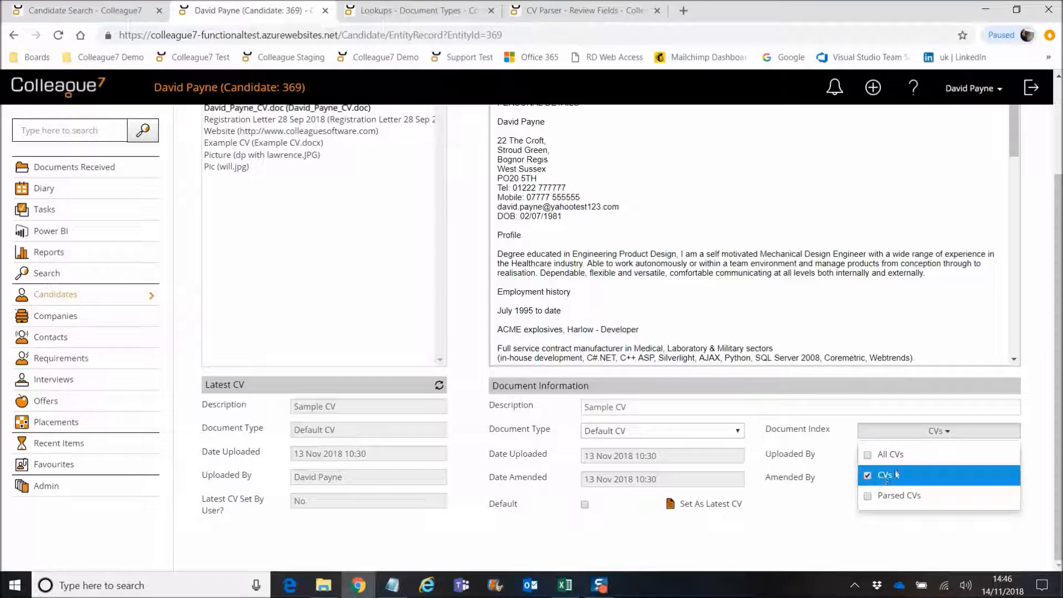
click(838, 432)
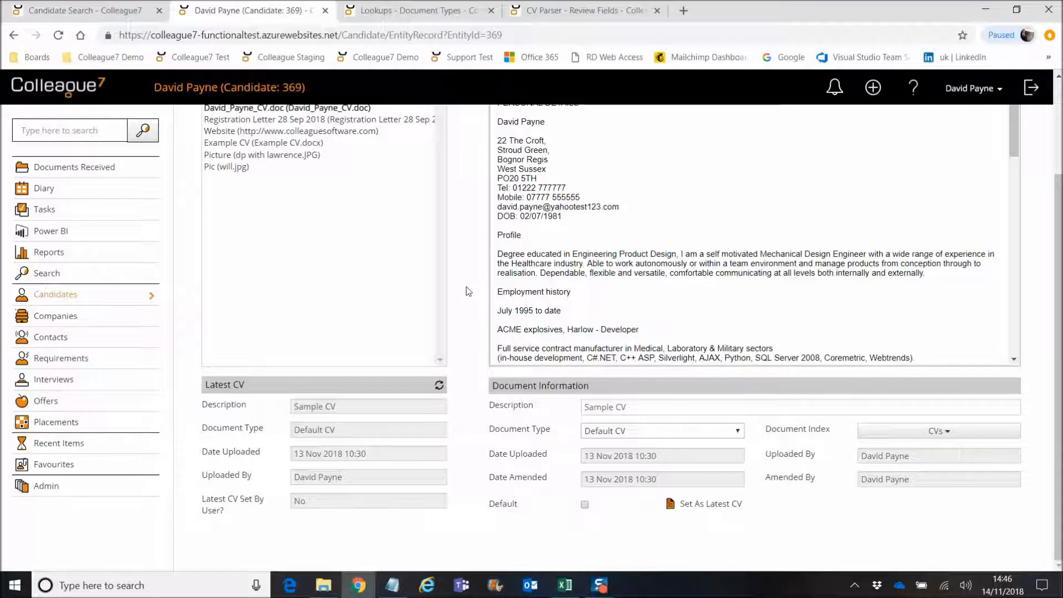
scroll(468, 299, up, 2)
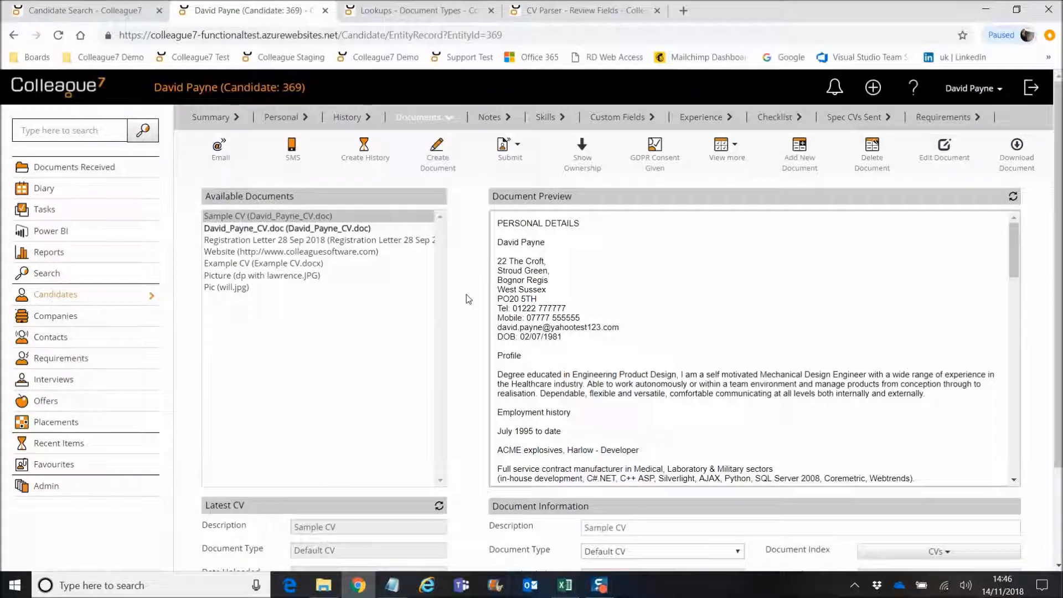
scroll(339, 224, up, 1)
click(400, 218)
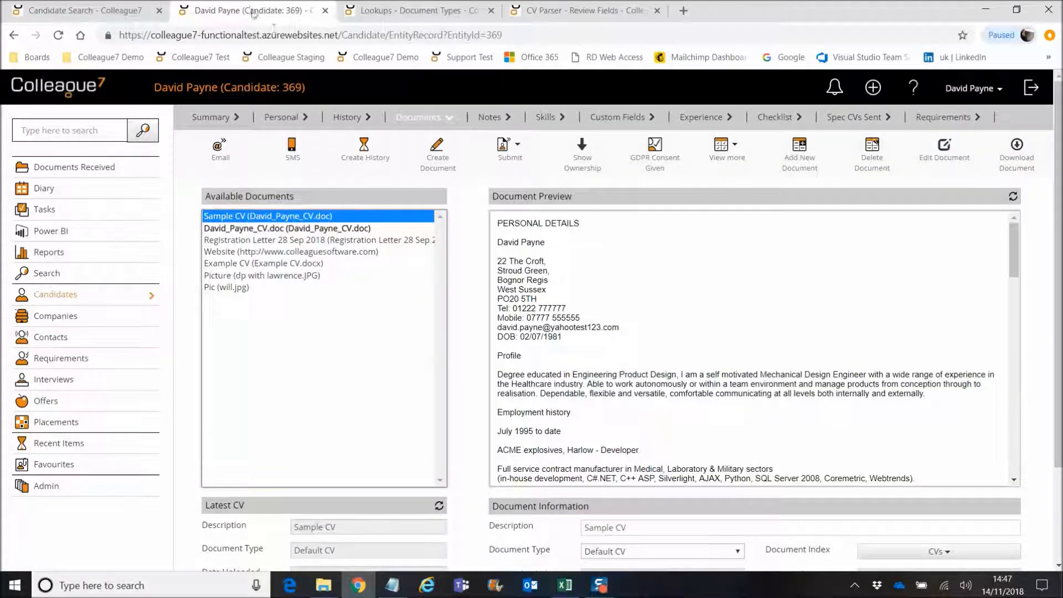
Step: Open the Default CV document type in the admin lookups and examine its Default Index options, keeping CVs
click(389, 12)
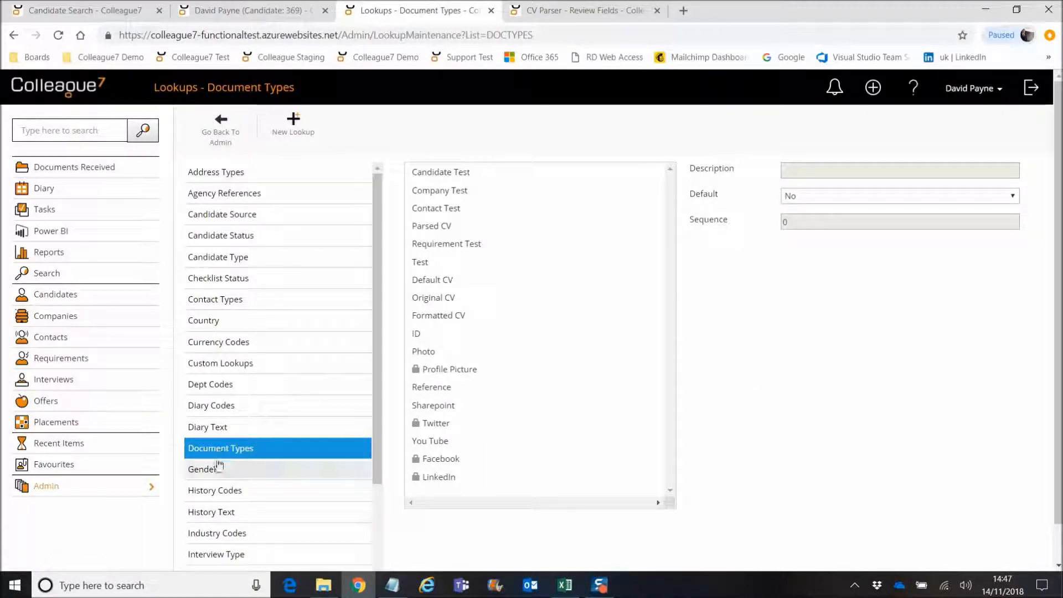
click(458, 284)
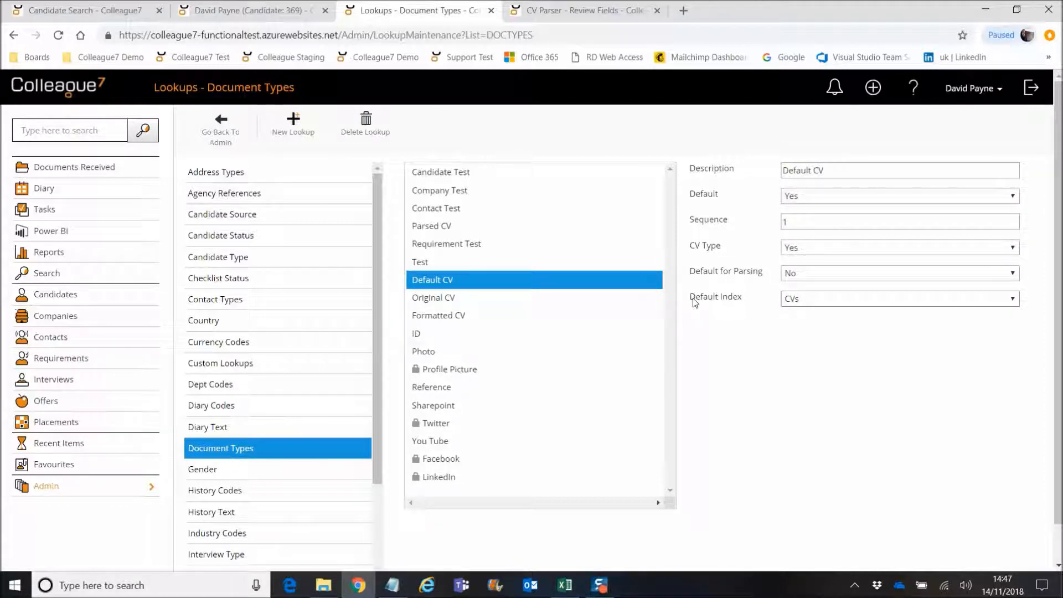
click(818, 301)
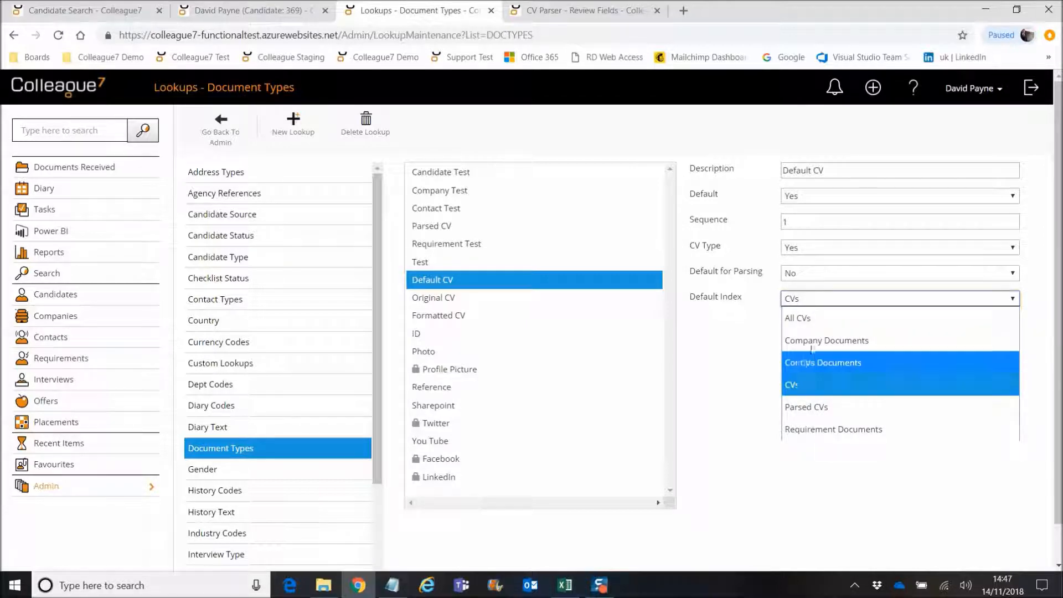
click(833, 387)
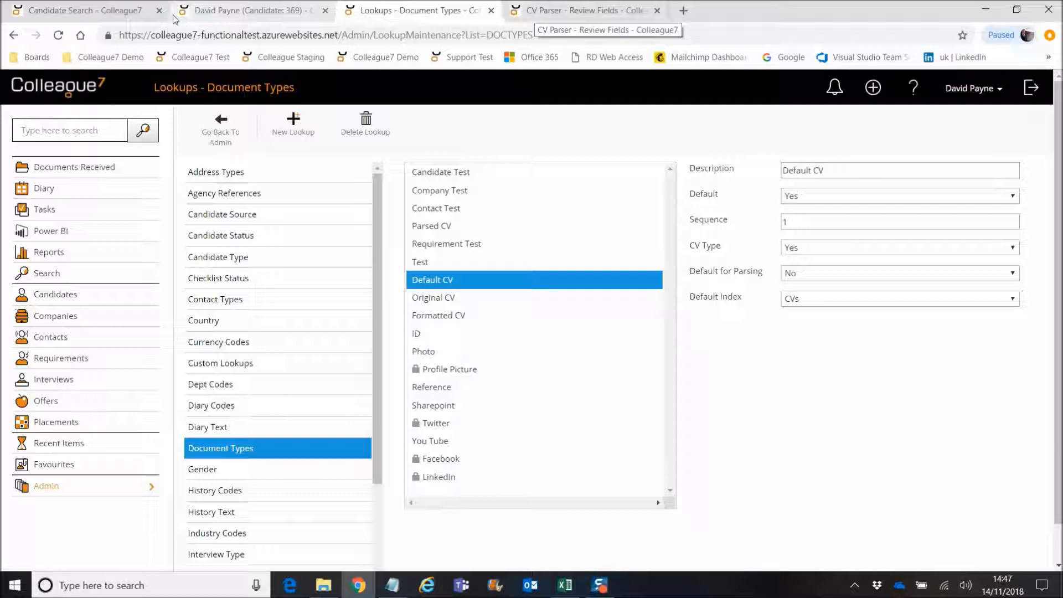
Step: Start adding a new document to the candidate record and set its document type to Default CV
click(238, 10)
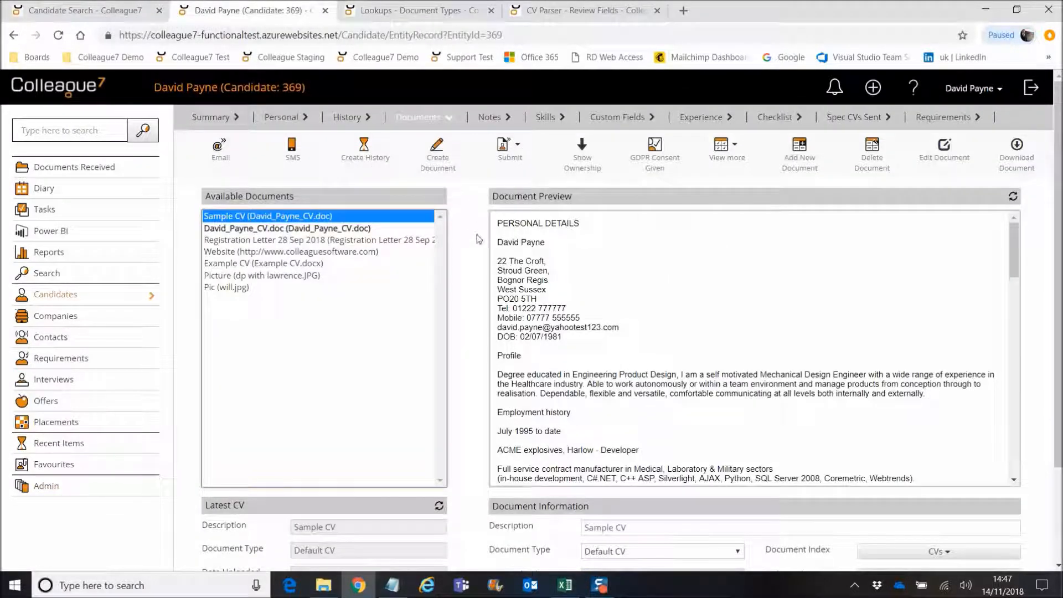
click(799, 157)
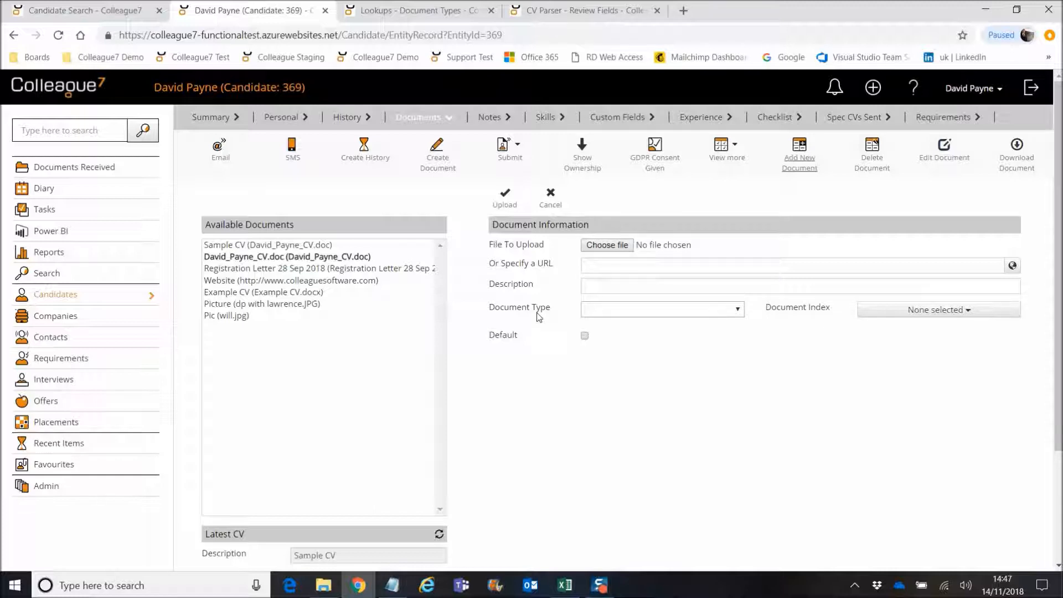
click(900, 315)
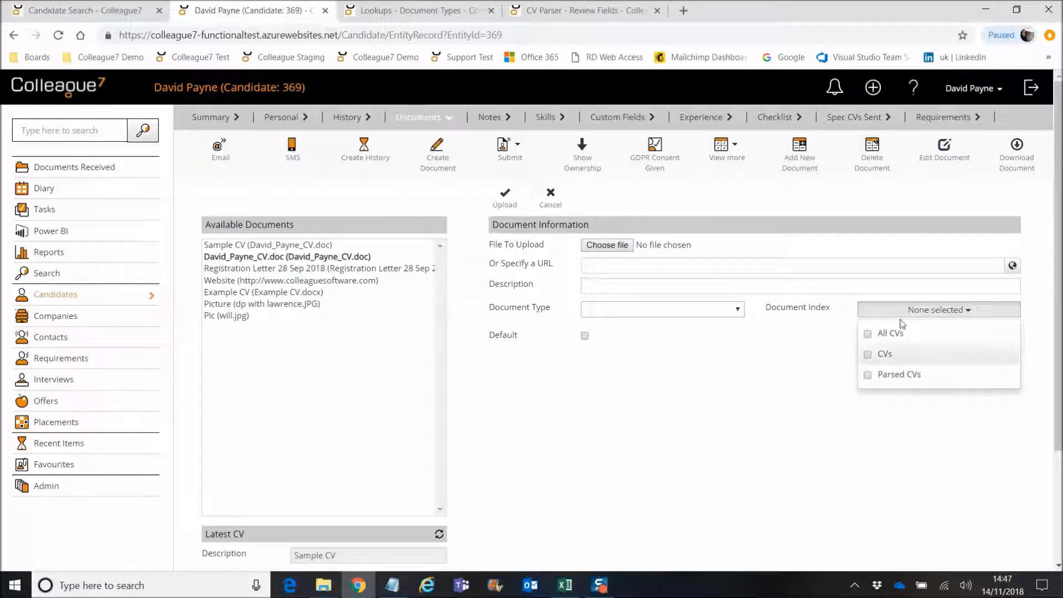
click(694, 309)
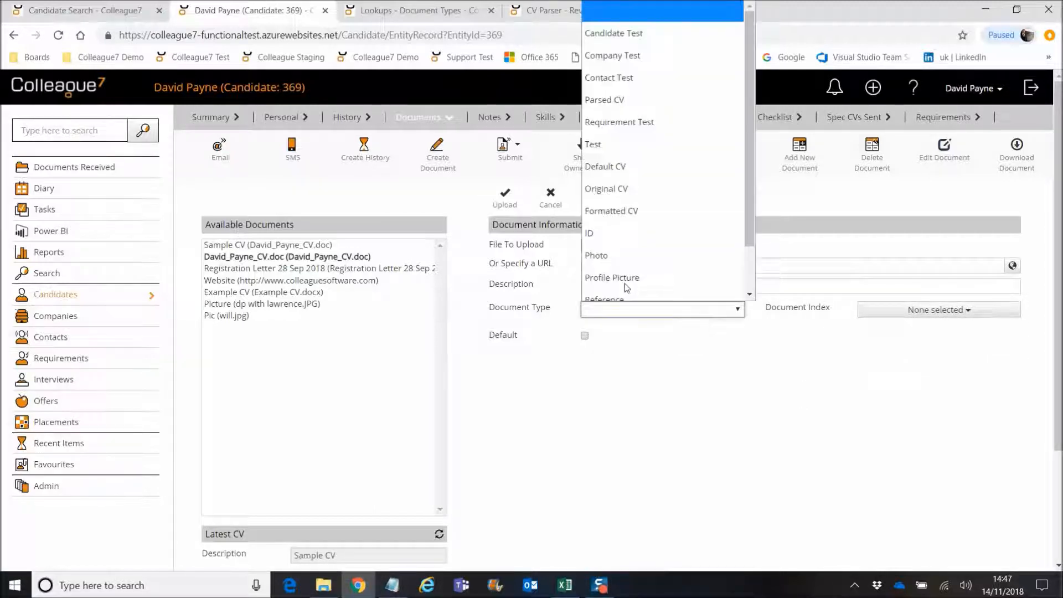
click(623, 158)
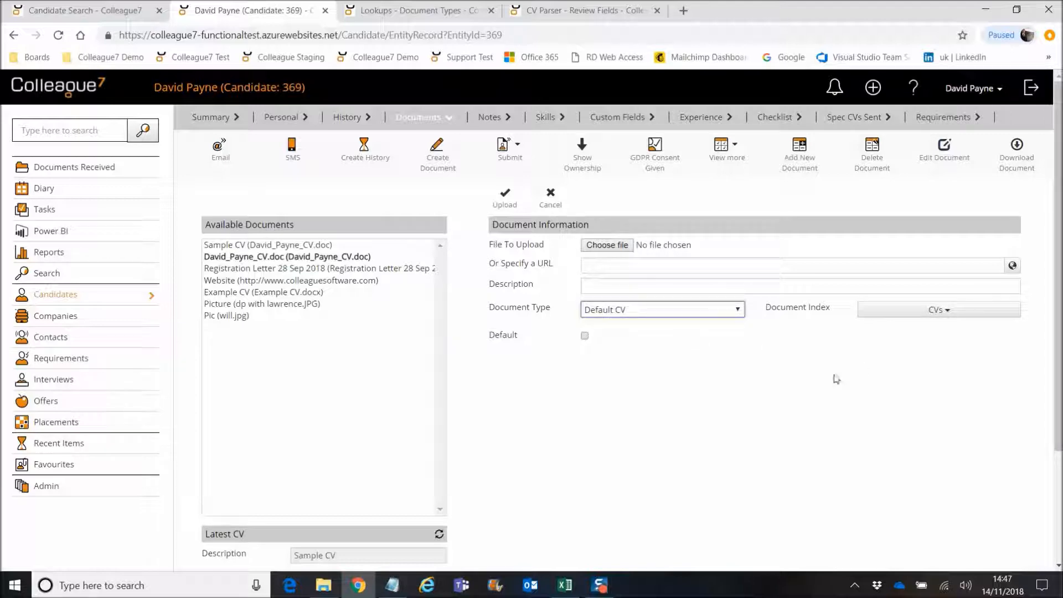
Step: Check the Default for Parsing options of the Default CV document type, and switch to the CV Parser's Review Fields page
click(394, 12)
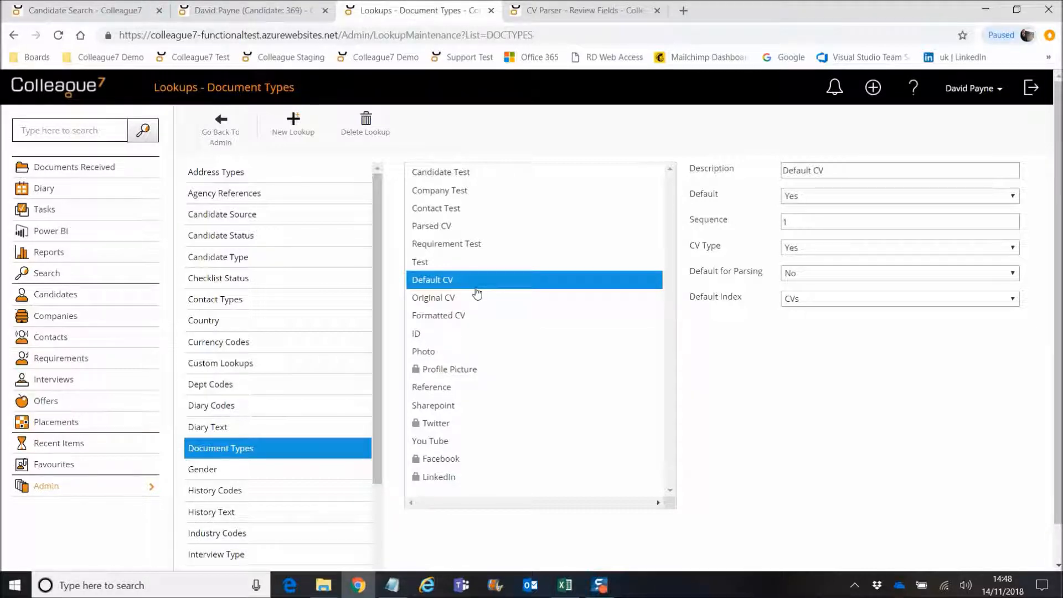
drag(429, 293, 432, 295)
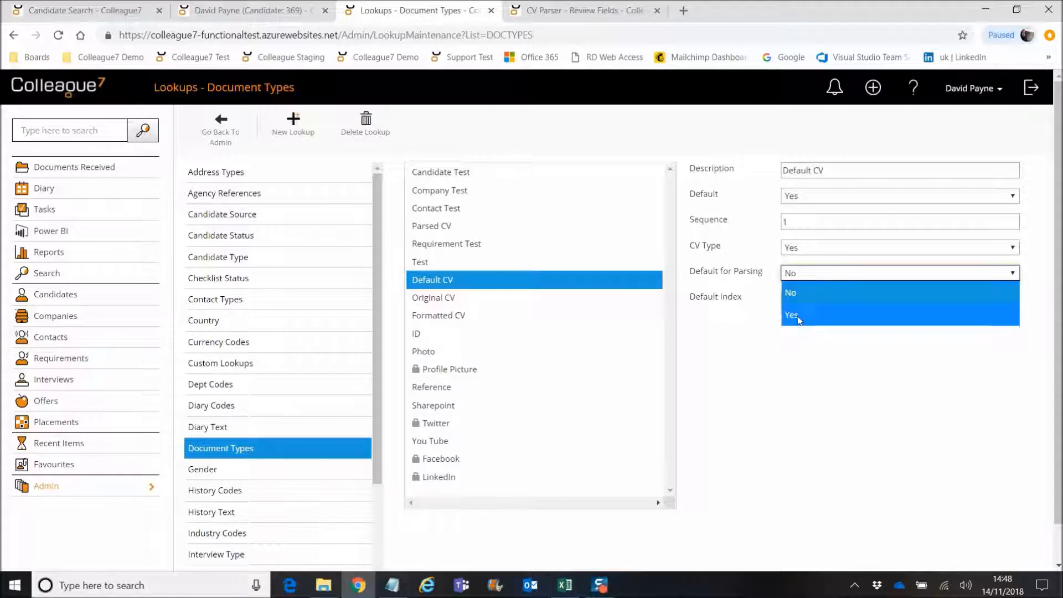
click(739, 338)
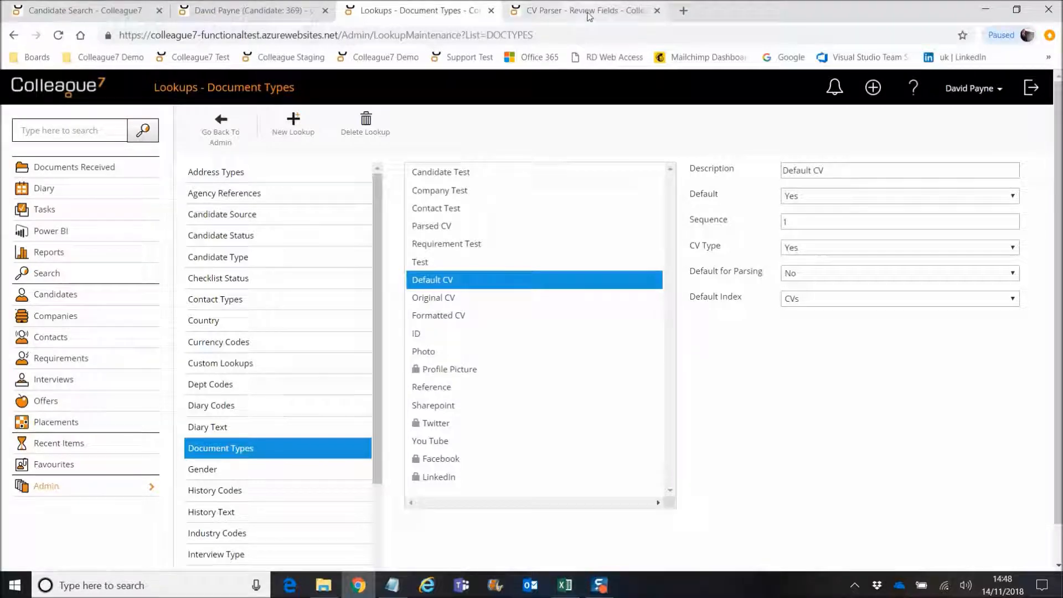
click(534, 12)
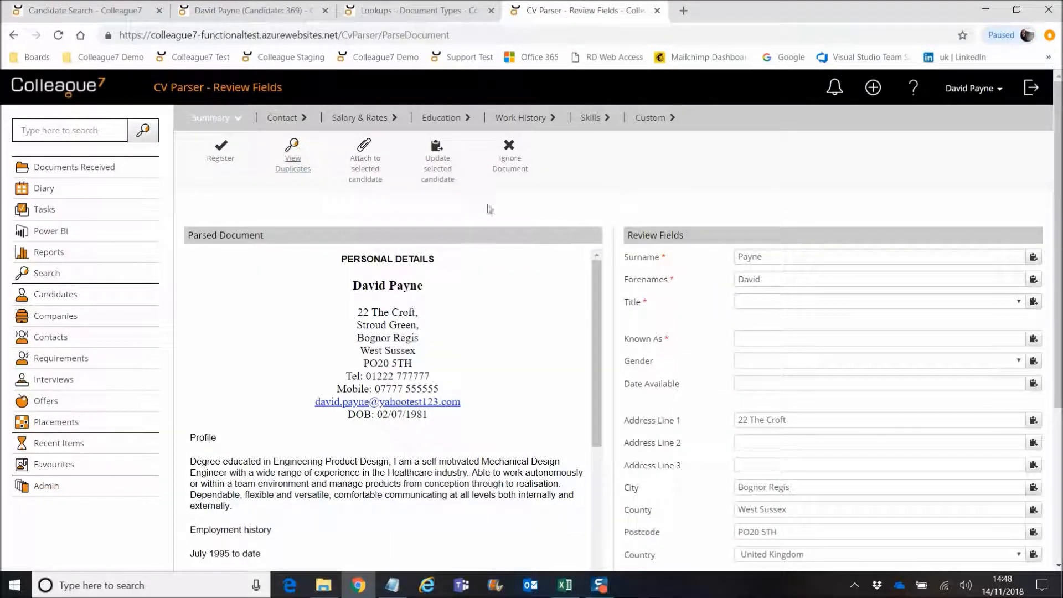
Step: Check the Document Index options offered when attaching the parsed CV to the selected candidate, and cancel the attachment
scroll(638, 210, down, 3)
scroll(356, 199, up, 3)
click(369, 176)
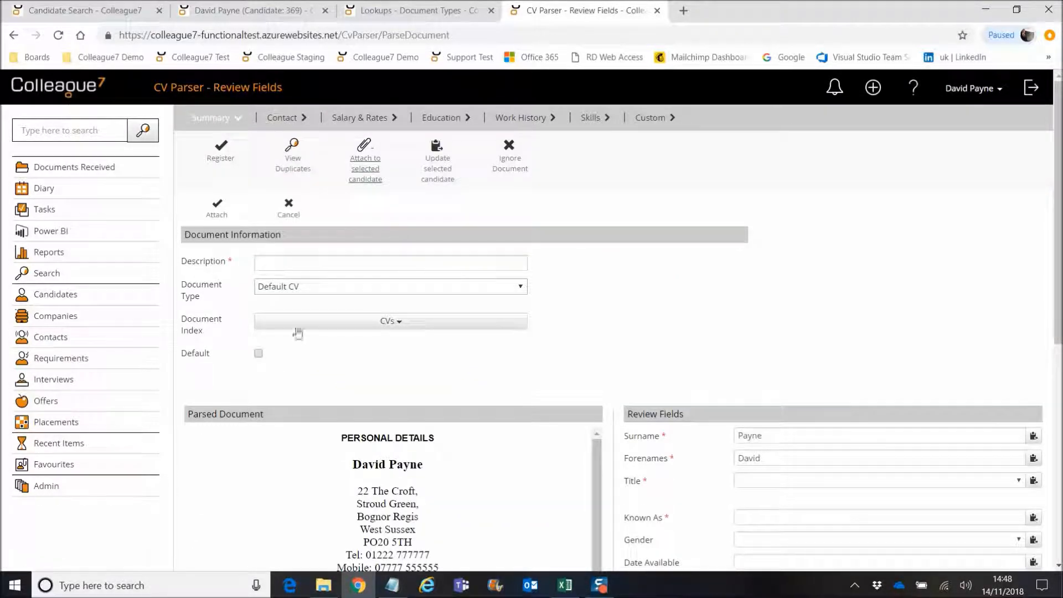
click(412, 329)
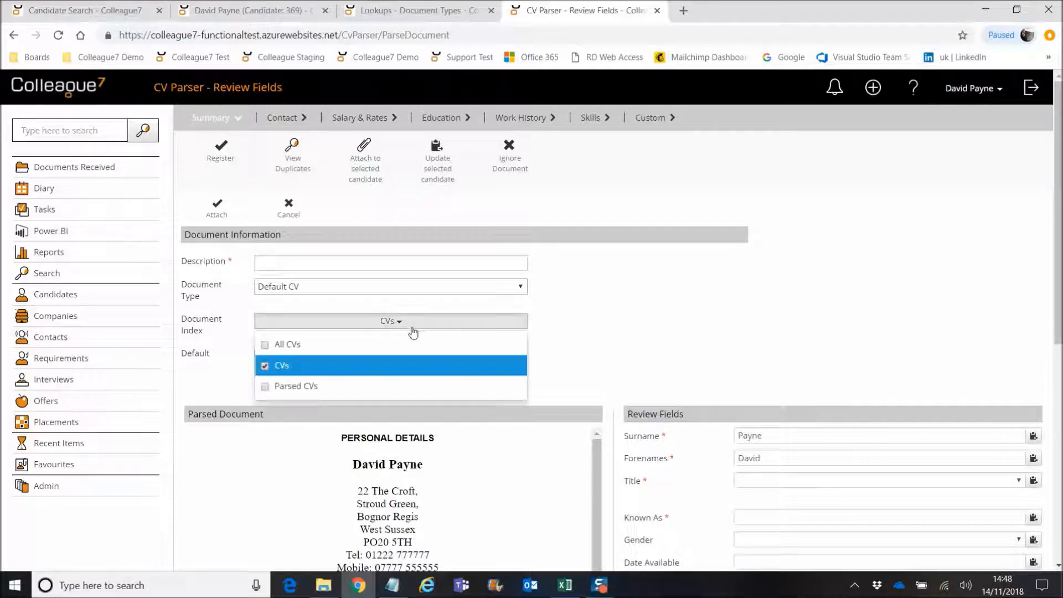
click(579, 339)
click(289, 216)
Step: Start updating the selected candidate from the parsed CV, check the Document Index options for attaching the document, and cancel the attachment
click(437, 171)
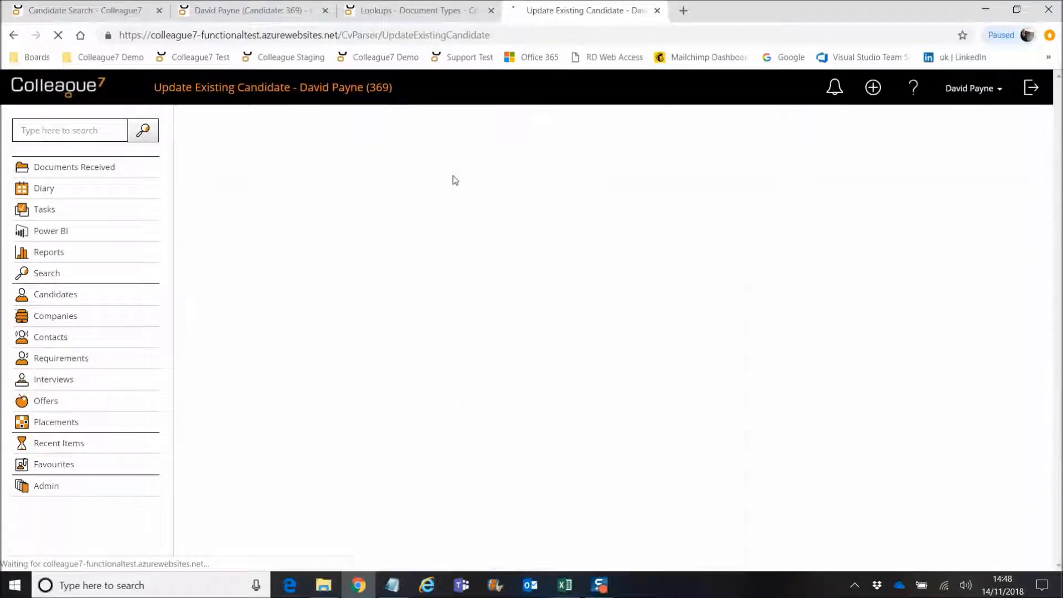
click(209, 161)
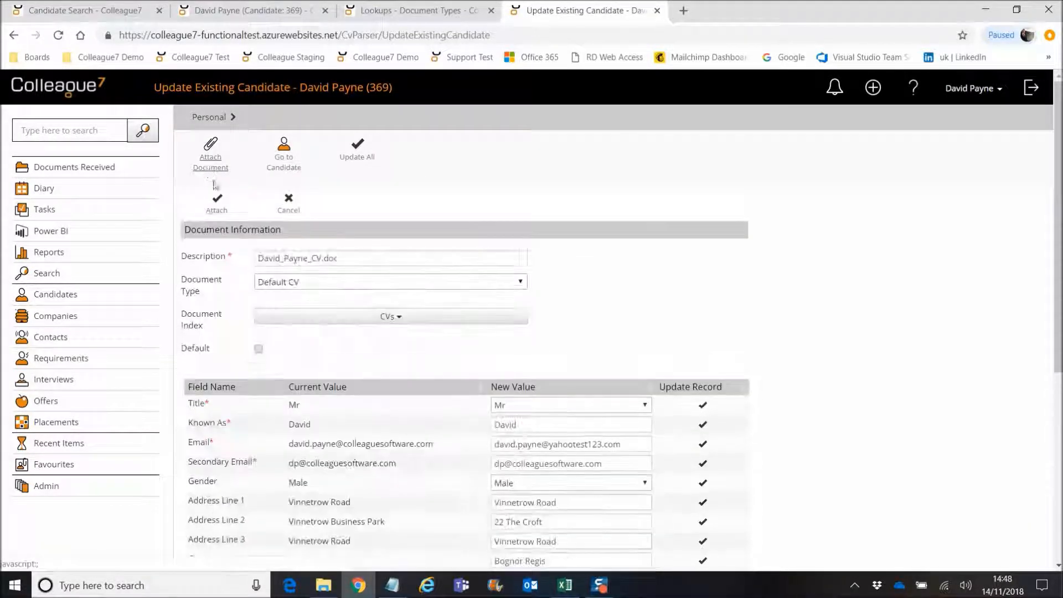
click(391, 321)
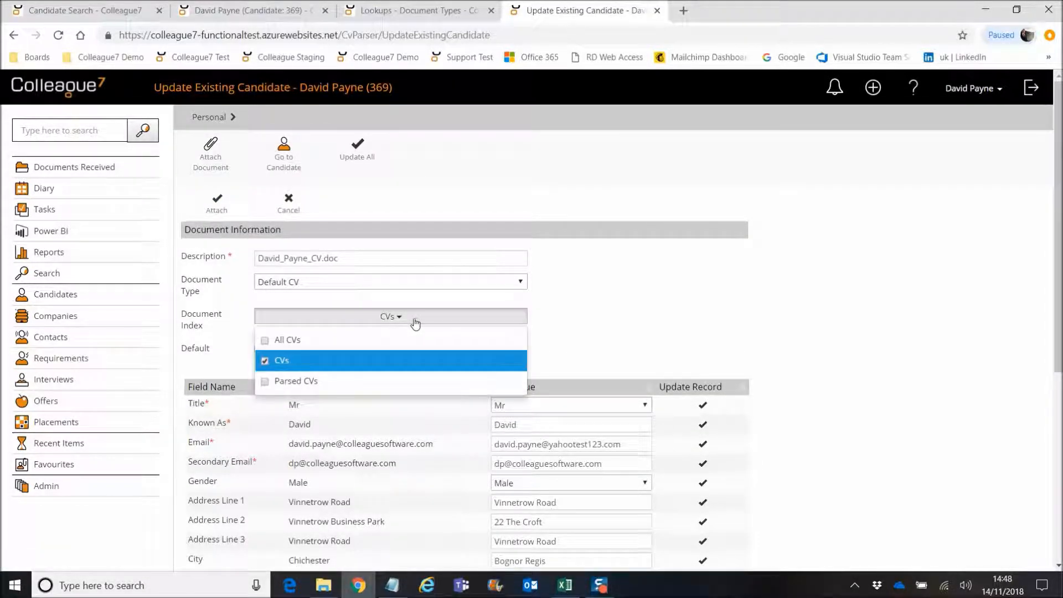
click(415, 323)
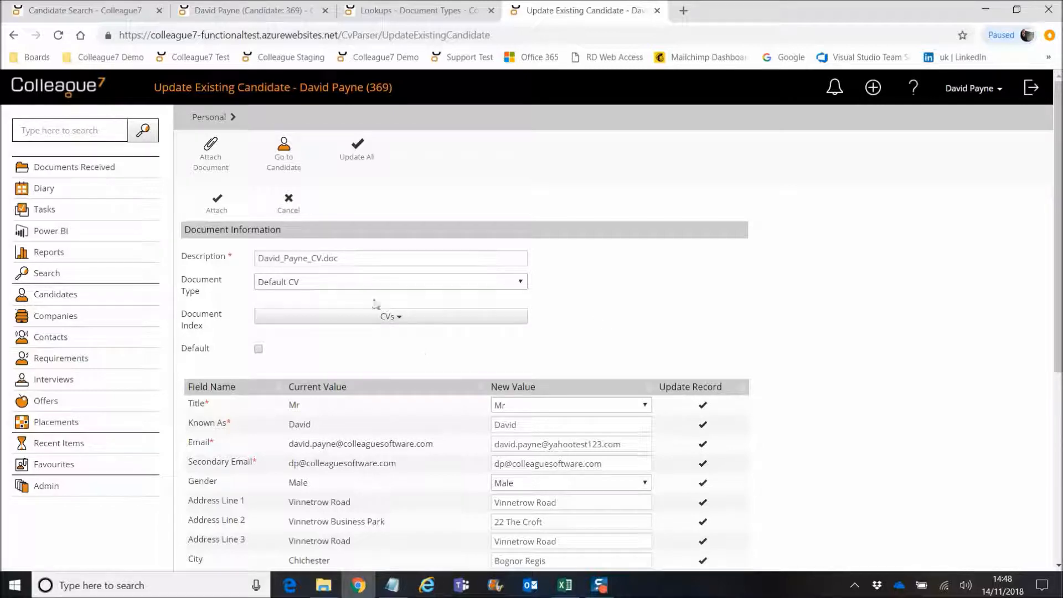
click(287, 200)
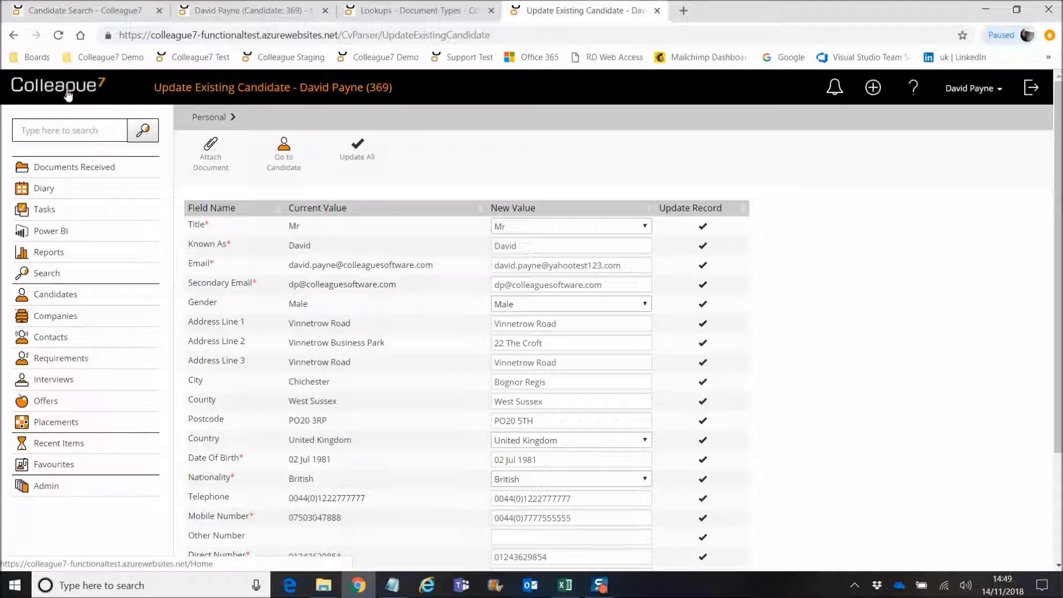
Step: Return to the candidate record, check the Document Index options of the new Default CV document, and cancel its upload
click(243, 11)
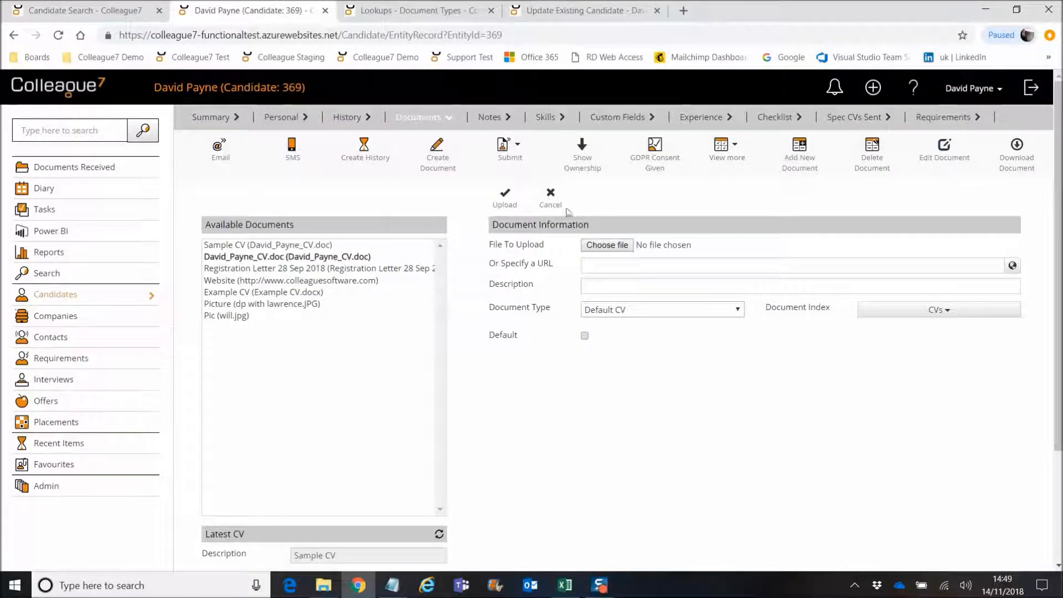
click(940, 311)
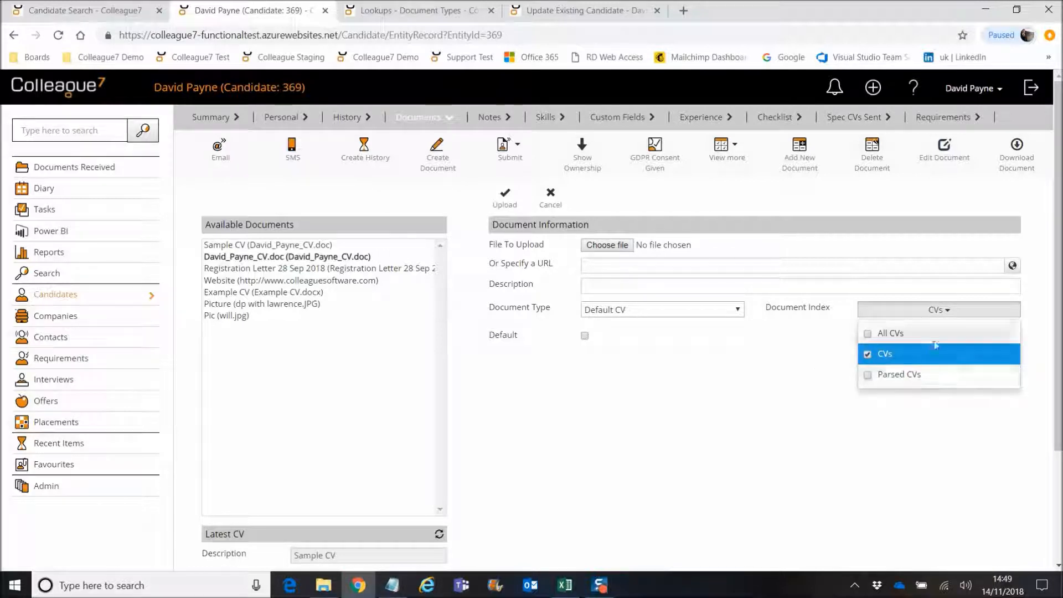
click(791, 370)
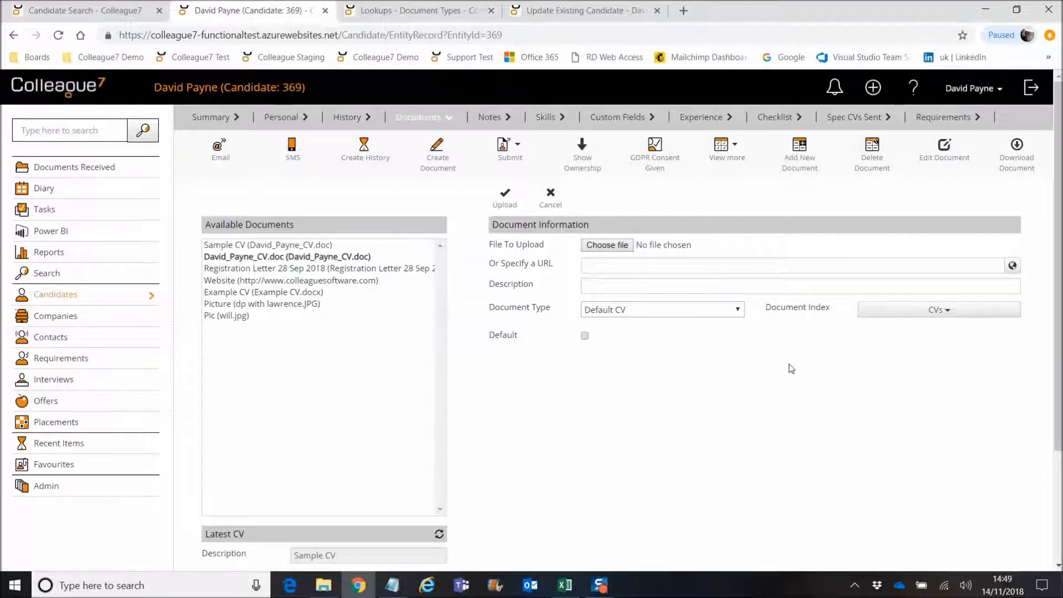
click(552, 202)
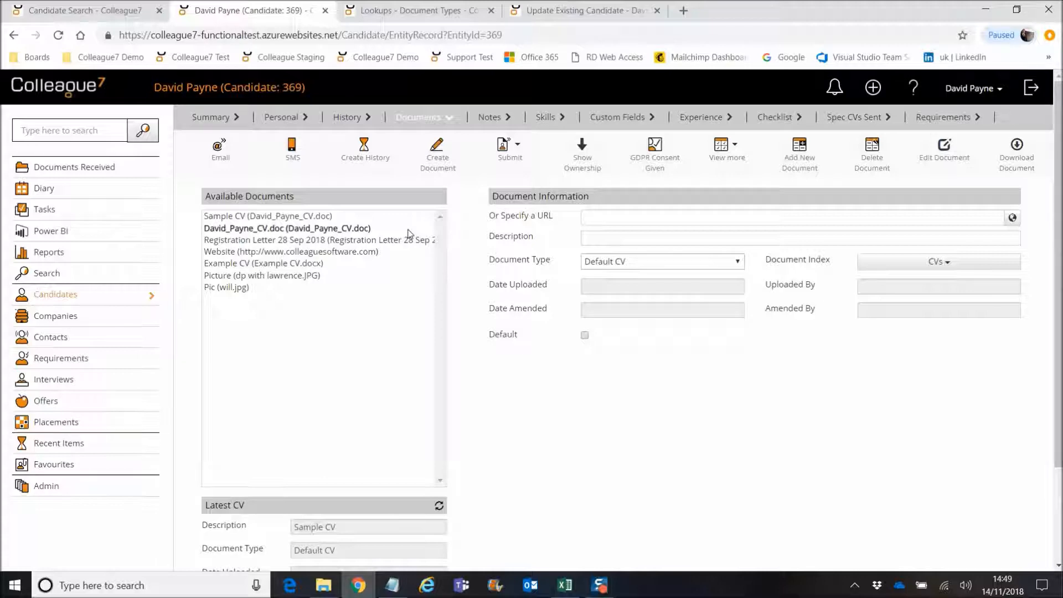
Step: Select the bolded default CV among the candidate's available documents and review its preview, document information and the Latest CV details
click(408, 229)
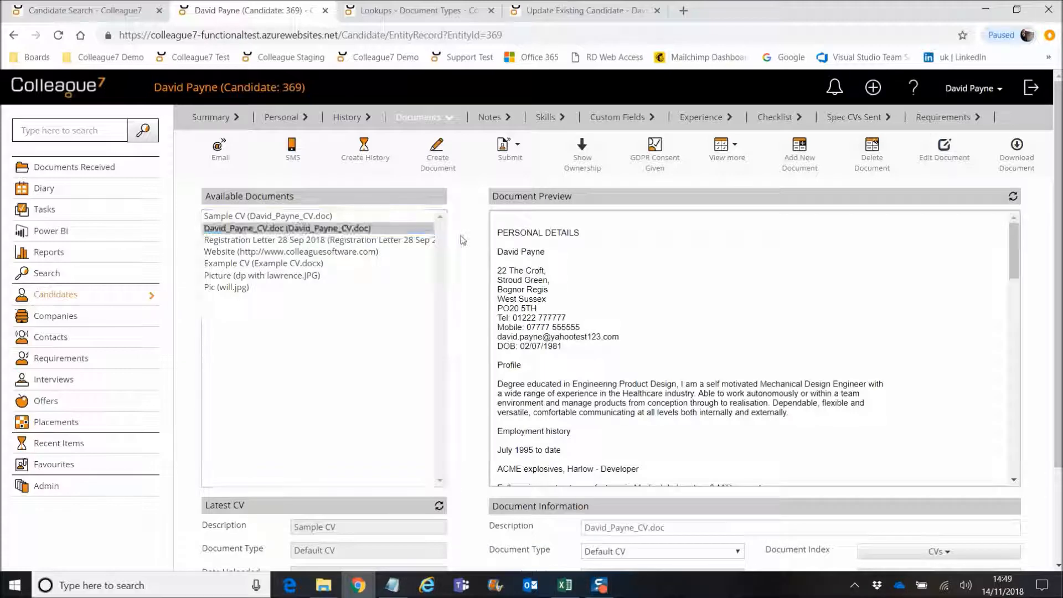
scroll(460, 236, down, 2)
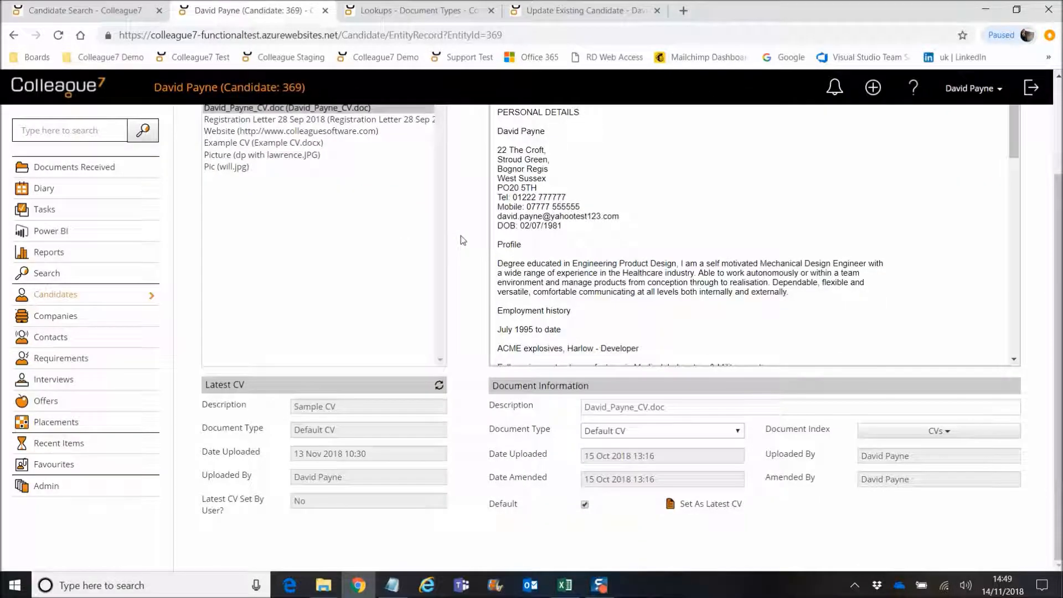
scroll(462, 239, up, 2)
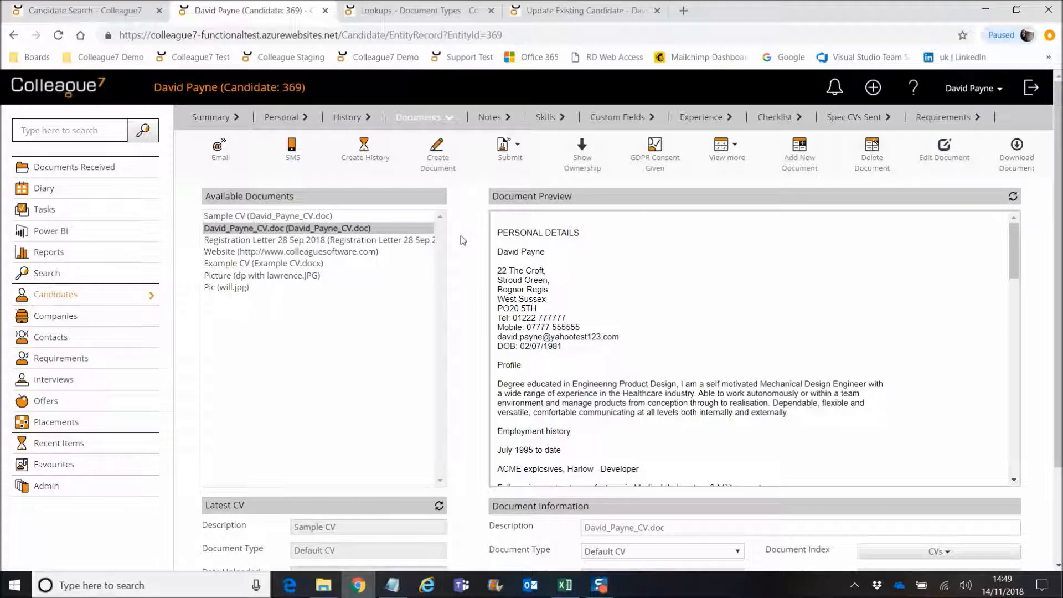
click(410, 228)
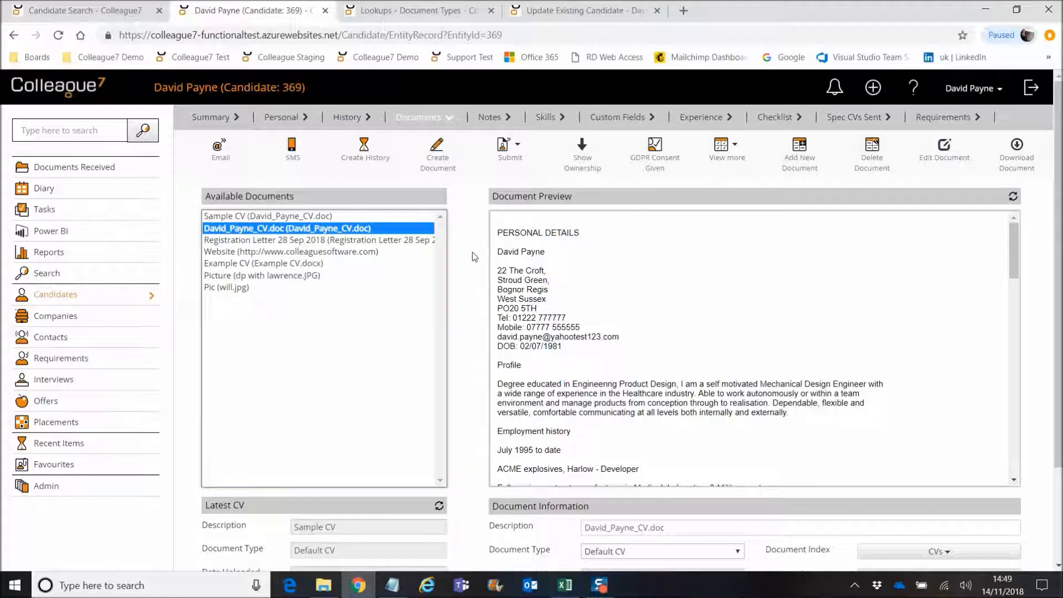
click(472, 257)
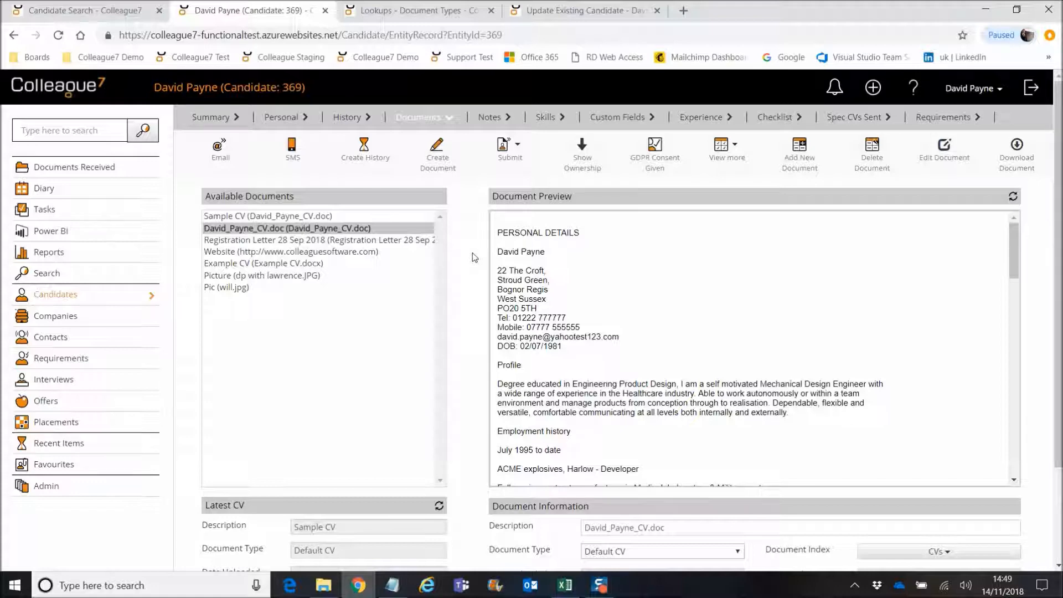